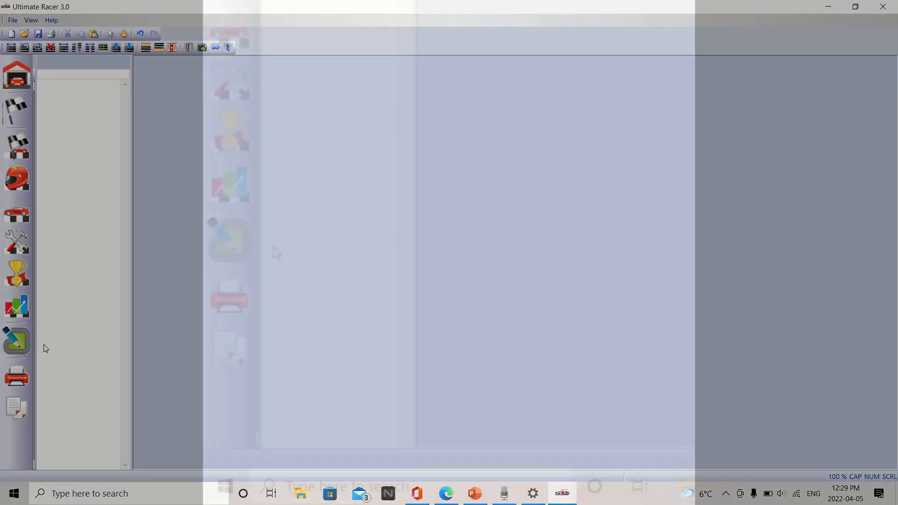
Create a new circuit designer document with the Carrera Digital 132 track library and 2 lanes
left_click(12, 342)
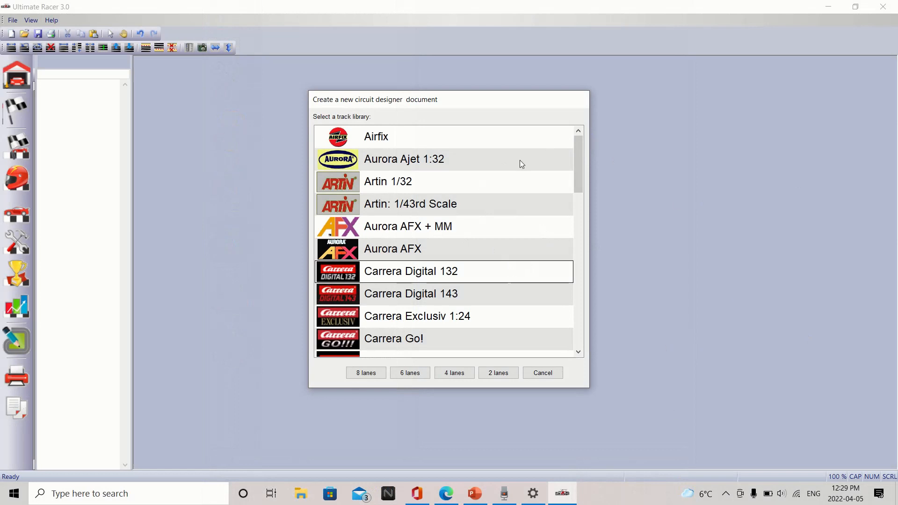
left_click_drag(578, 174, 577, 193)
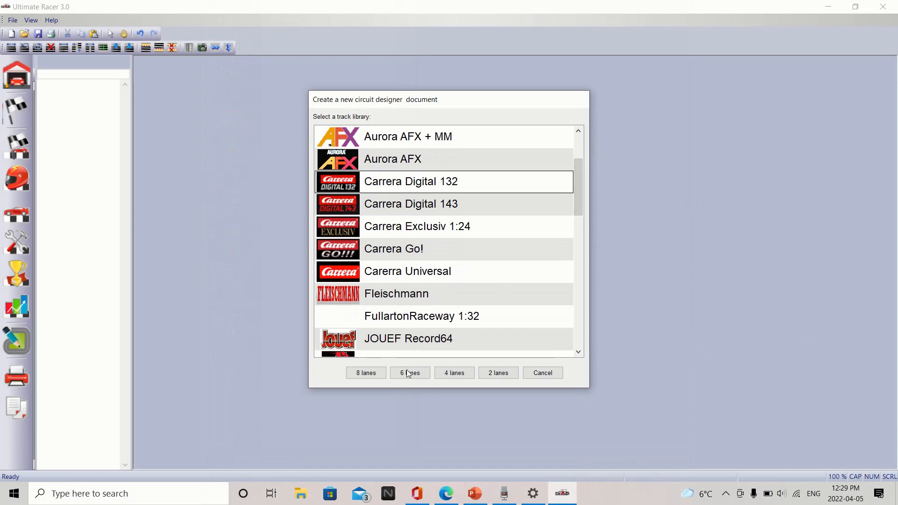
left_click(497, 372)
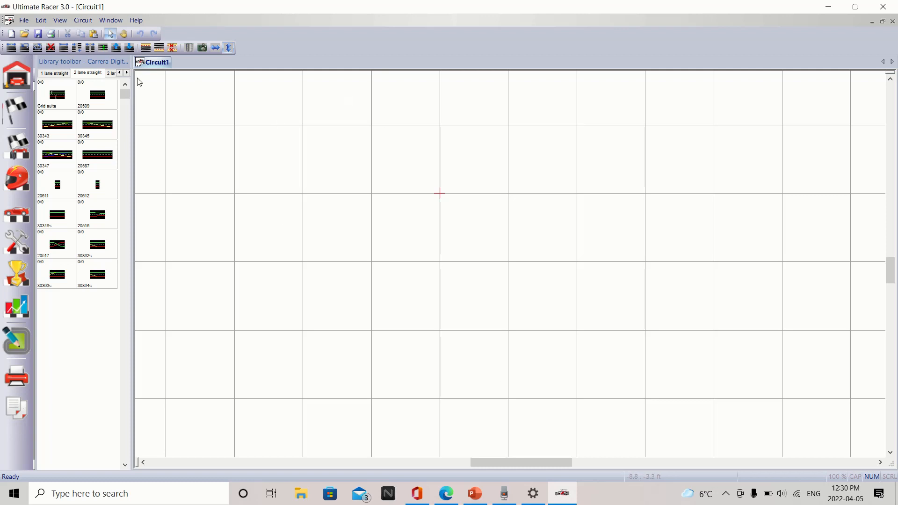
Add the 30352 control unit from the Misc track pieces and shift it slightly left and down on the grid
left_click(127, 73)
left_click(127, 73)
left_click(79, 74)
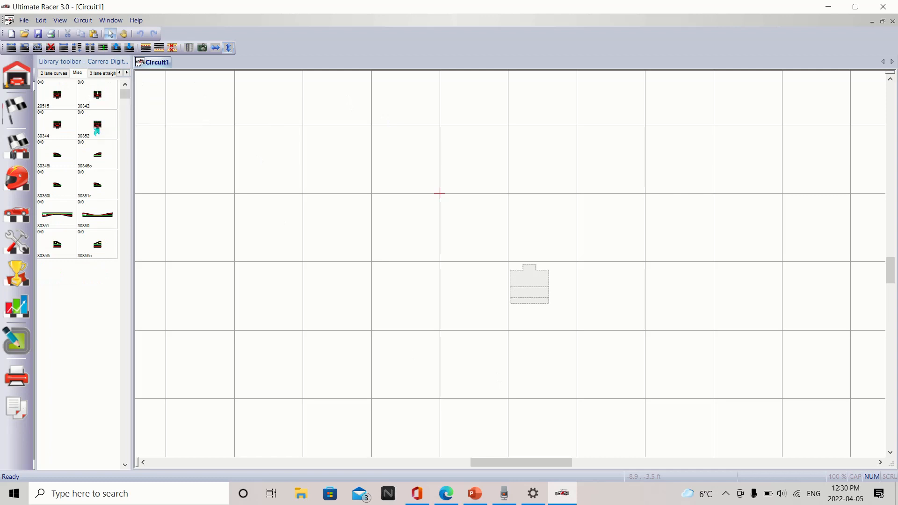
mouse_move(99, 128)
left_mouse_down()
mouse_move(107, 137)
mouse_move(100, 130)
left_mouse_up()
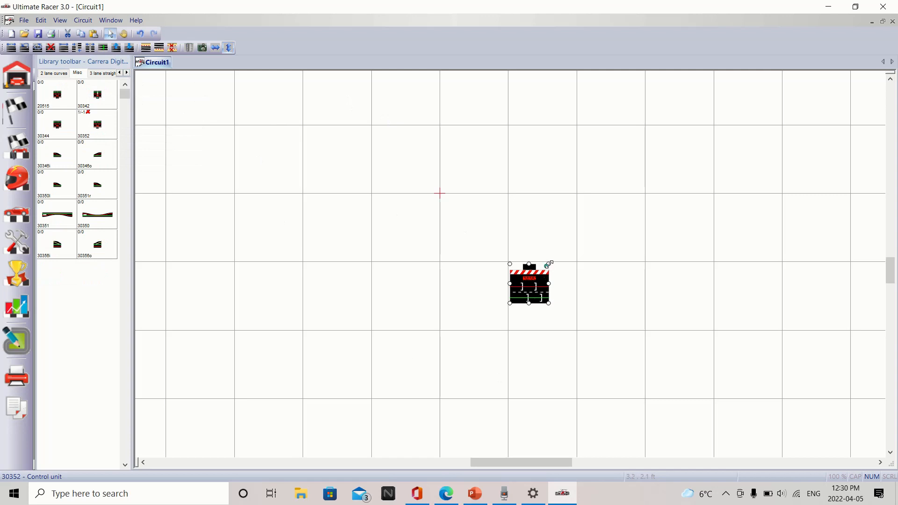
left_click_drag(546, 266, 508, 275)
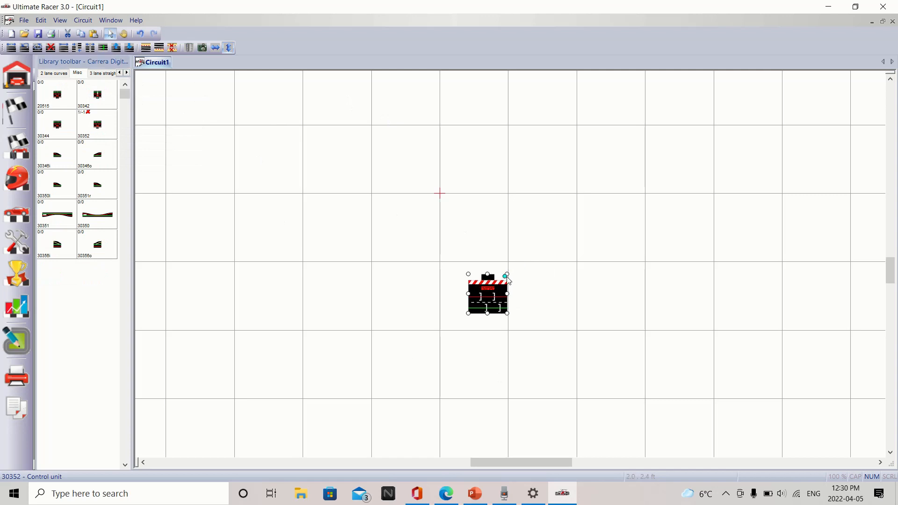
Rotate the control unit half a turn so its connector faces down, and move it up to the horizontal grid line
left_click_drag(503, 276, 453, 293)
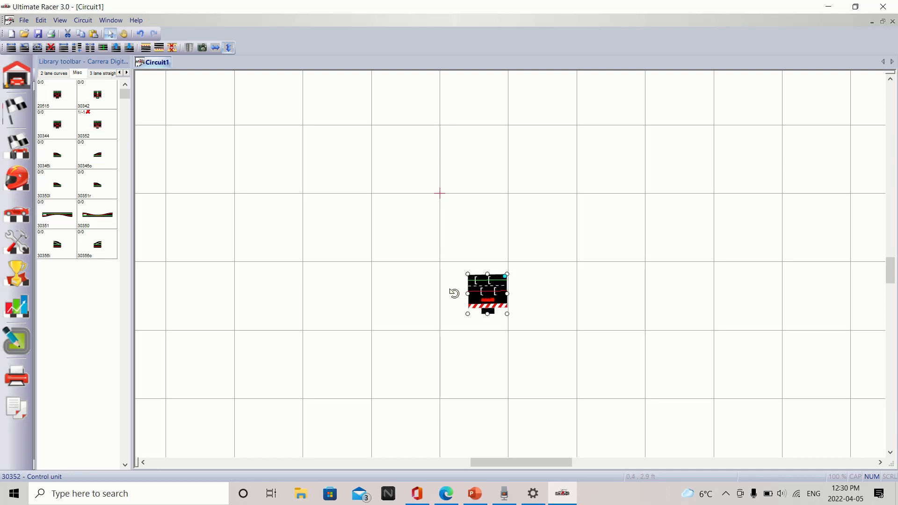
left_click(530, 305)
left_click_drag(504, 313, 469, 240)
left_click_drag(489, 283, 489, 271)
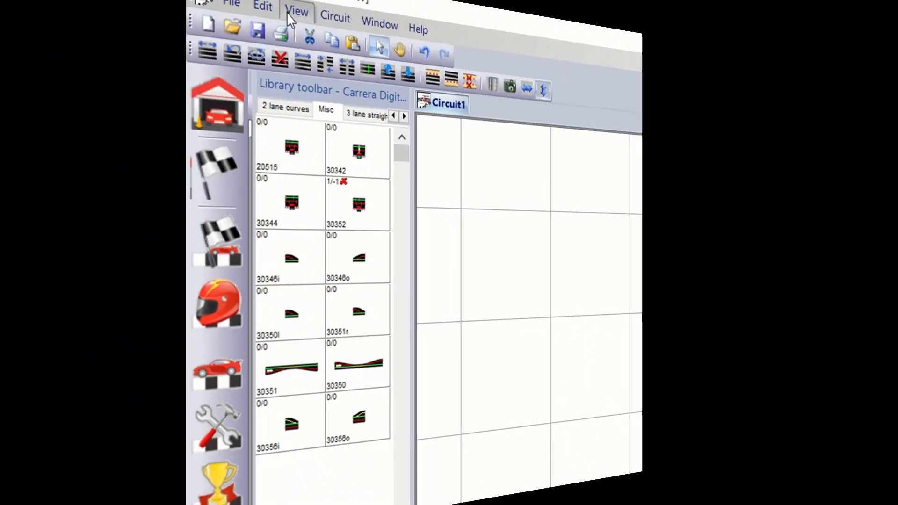
Open the document preferences and examine the grid and rotation settings
left_click(59, 20)
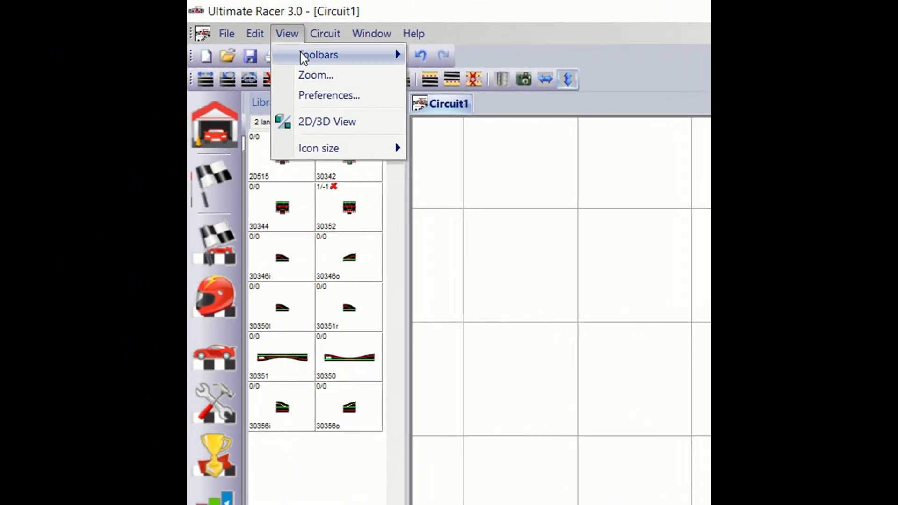
left_click(349, 96)
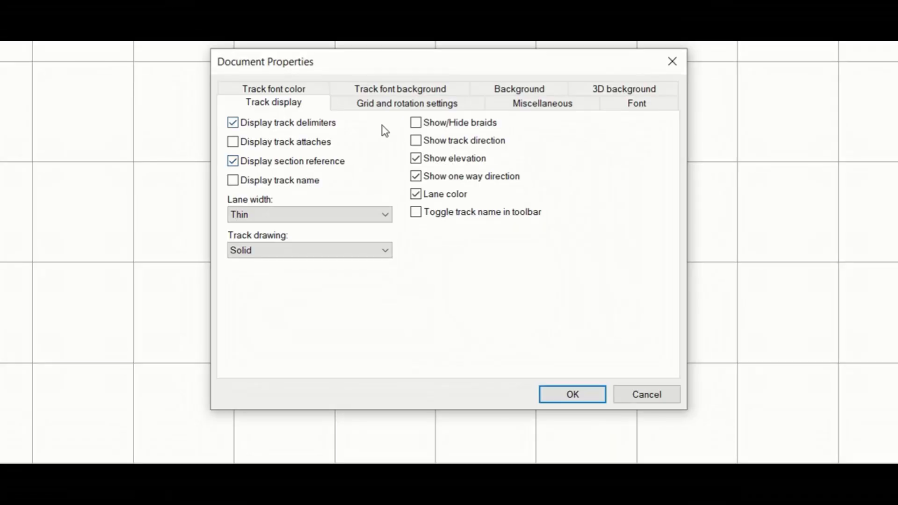
left_click(423, 108)
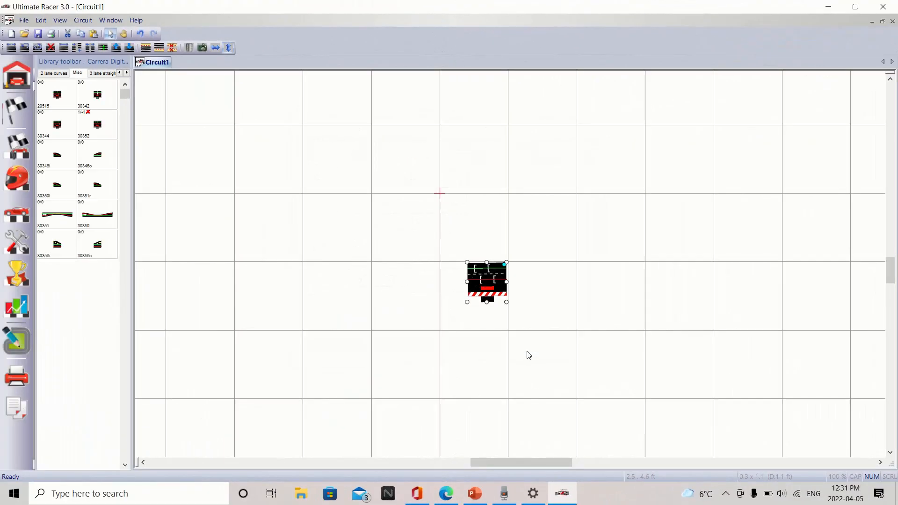
Move the control unit slightly down and attach a 20509 standard straight from the 2-lane straights to its left end
left_click_drag(498, 282, 496, 297)
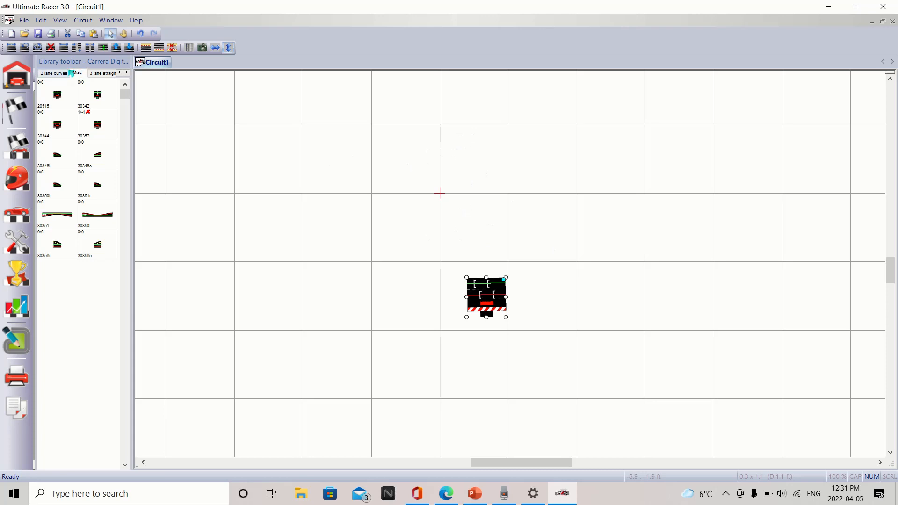
left_click(120, 72)
left_click(121, 73)
left_click(120, 73)
left_click(127, 73)
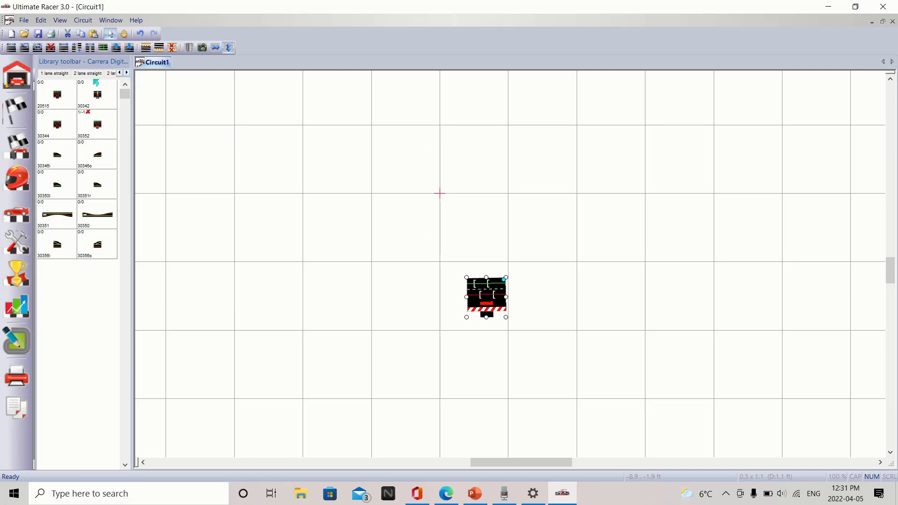
left_click(61, 74)
left_click(87, 74)
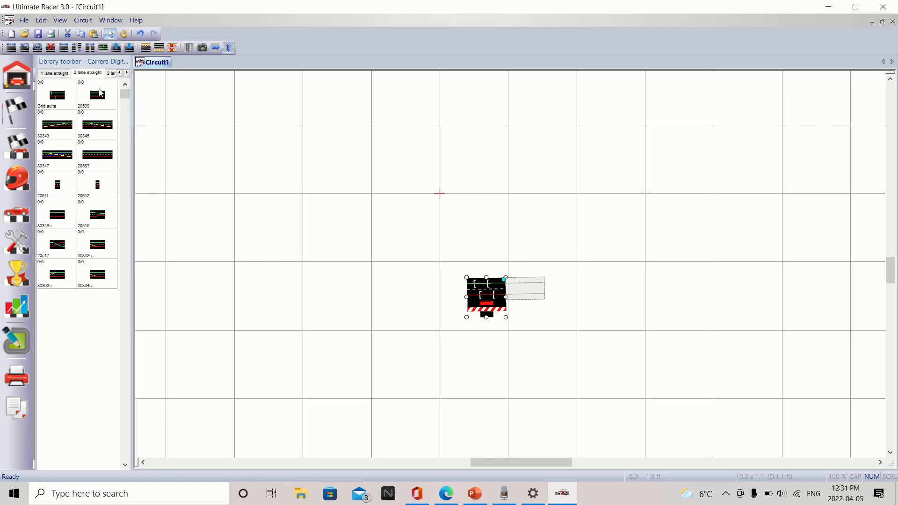
left_click(97, 95)
left_click_drag(519, 292, 445, 294)
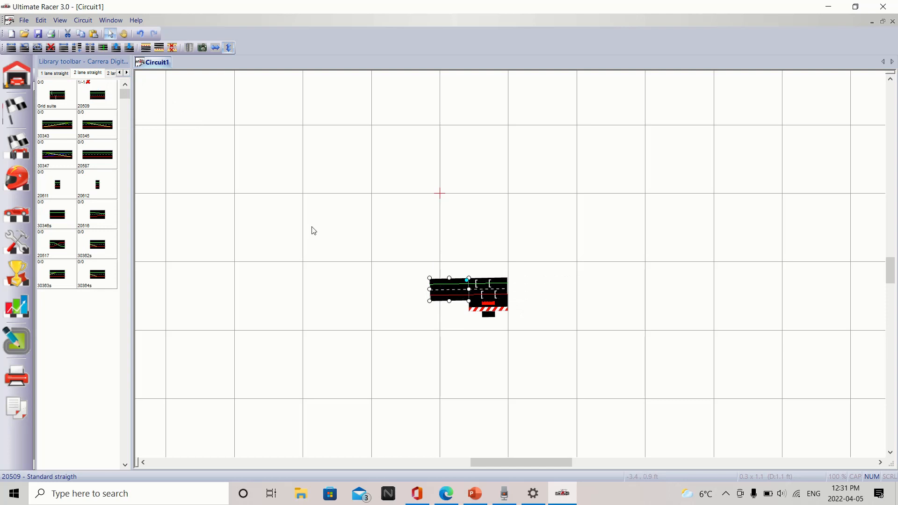
Add the 30364s lane change piece and attach it to the left end of the standard straight
left_click(97, 274)
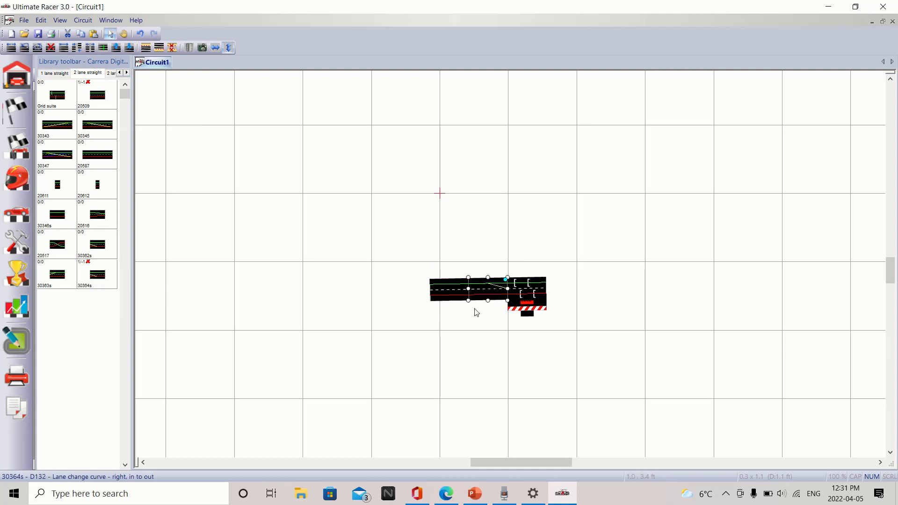
key("ctrl+z")
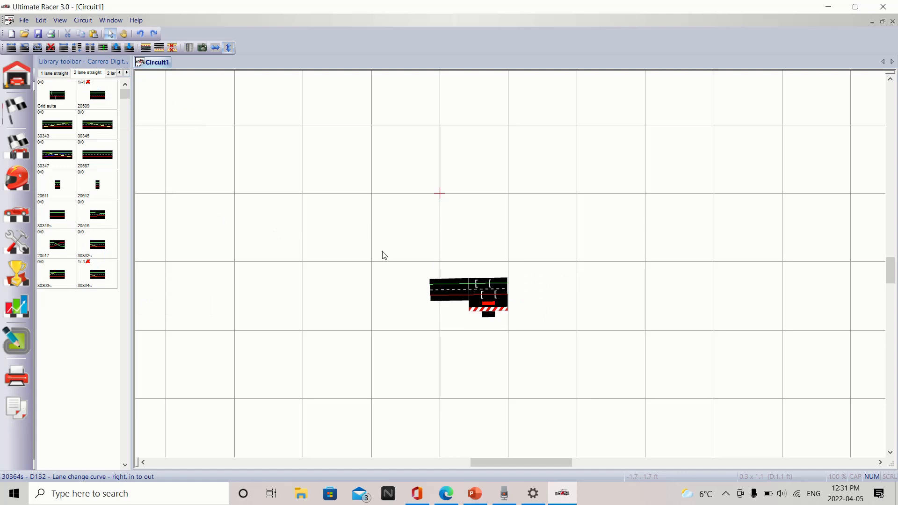
left_click(99, 276)
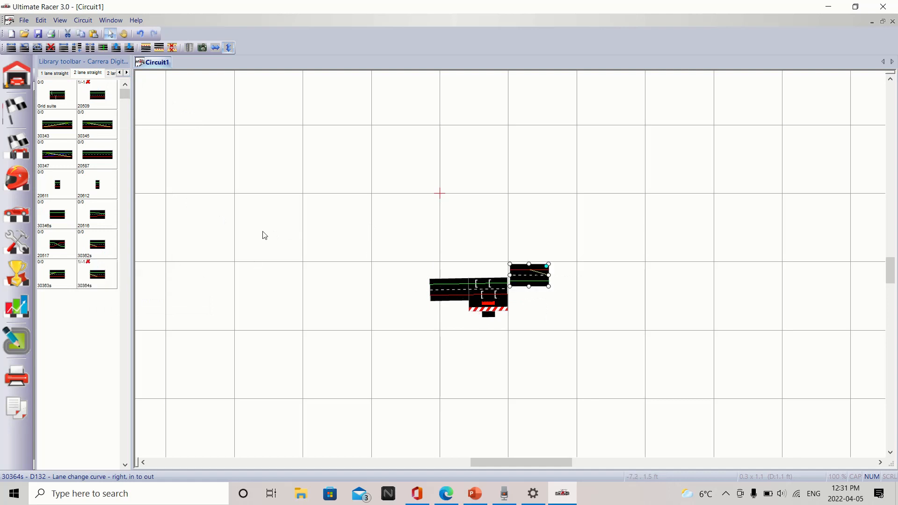
left_click_drag(531, 275, 410, 296)
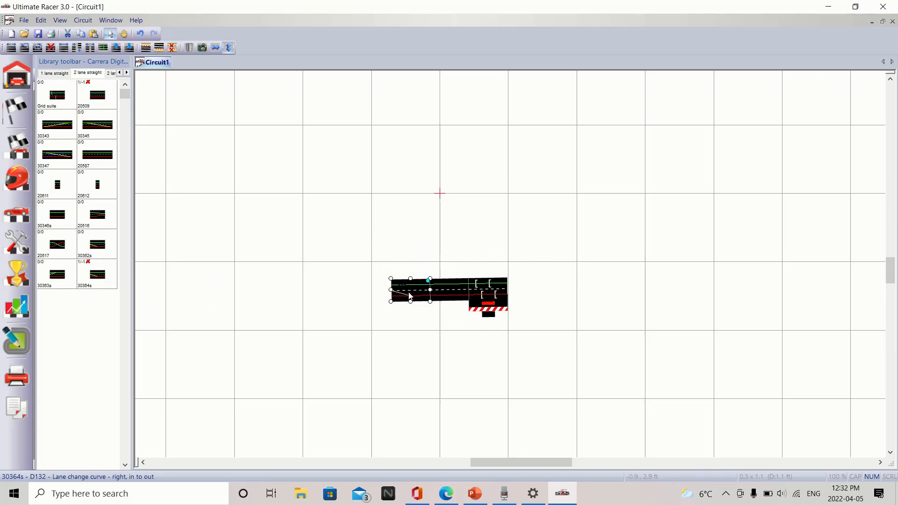
left_click_drag(429, 282, 446, 289)
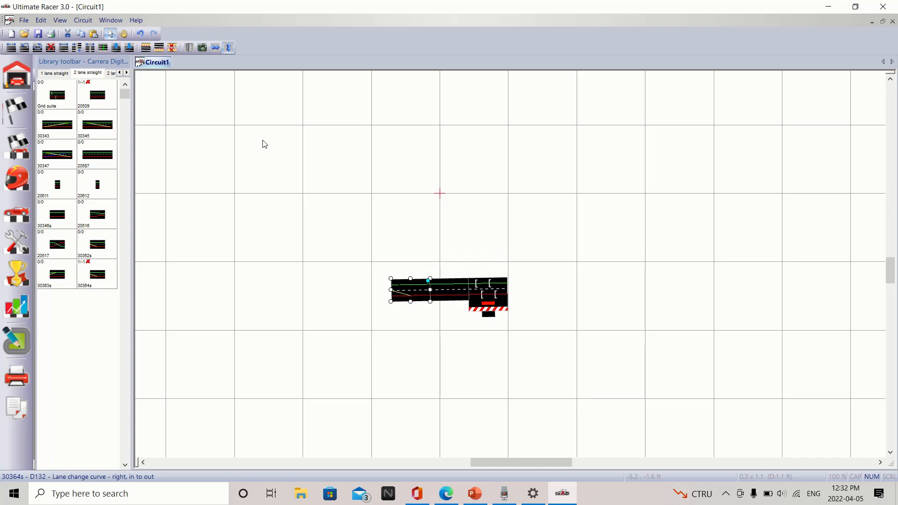
Attach the 30364c lane change curve from the 2-lane curves to the left end of the 30364s piece
left_click(112, 74)
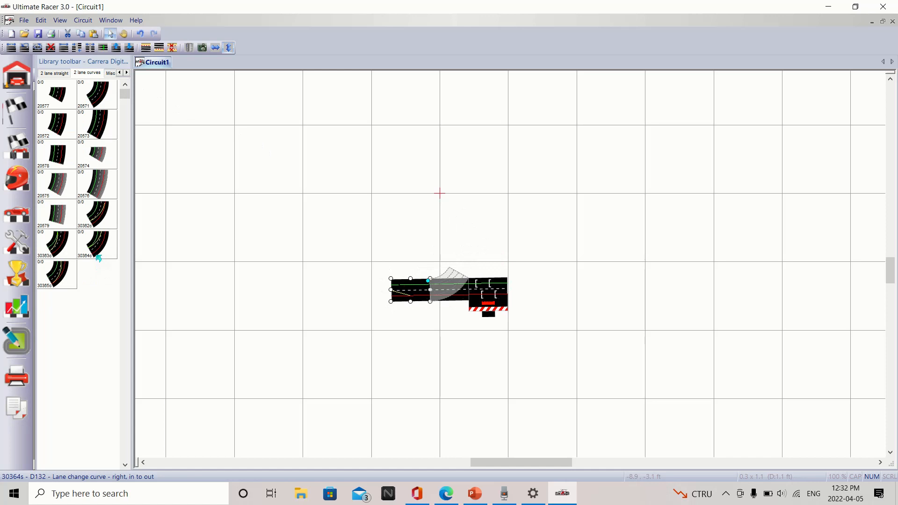
left_click(211, 271)
left_click_drag(101, 256, 388, 297)
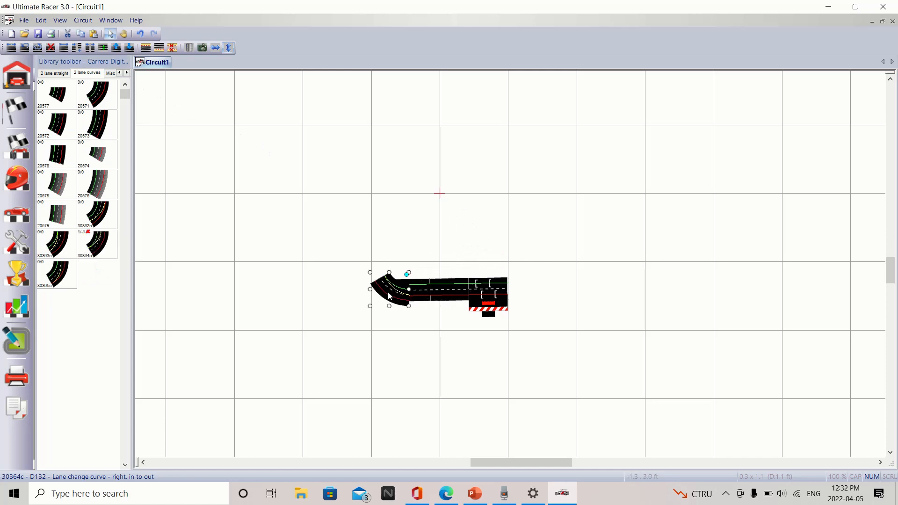
left_click(354, 264)
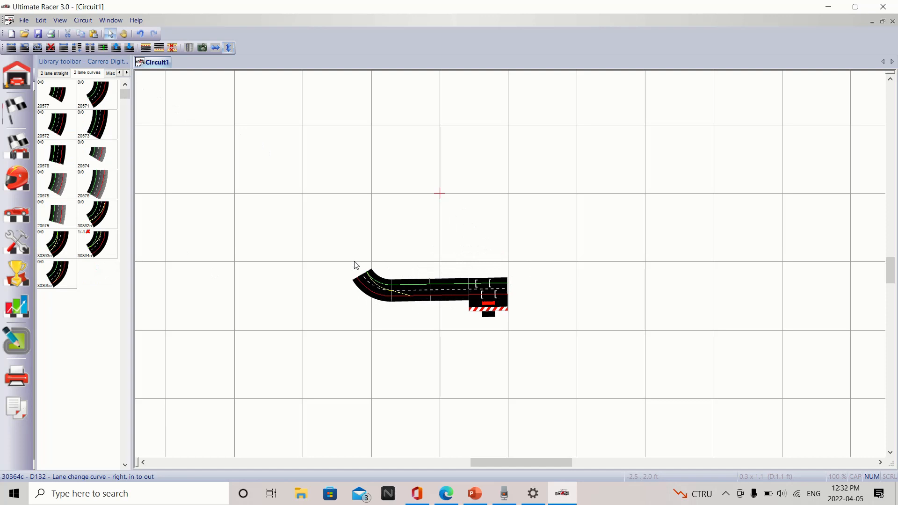
Add three 20572 Curve 2/30° pieces and chain them onto the lane change curve so the track bends back to the right
mouse_move(110, 96)
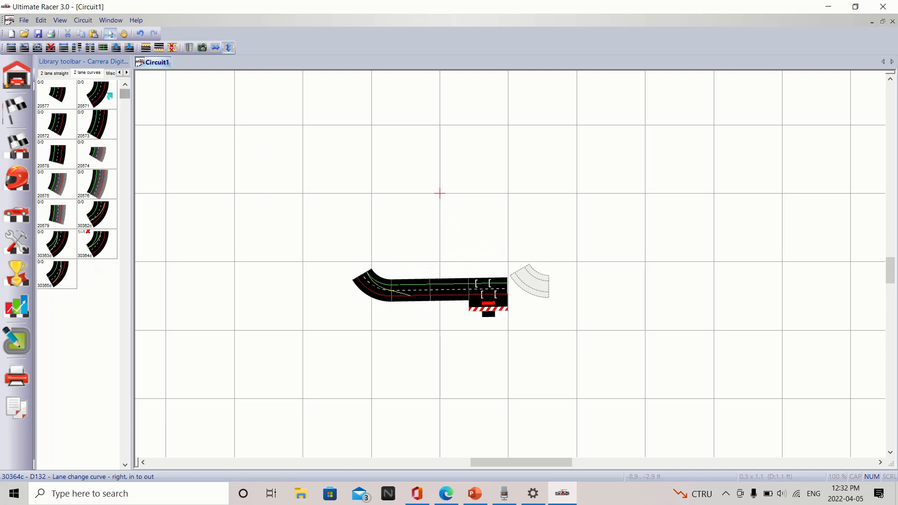
left_click(64, 123)
left_click(64, 124)
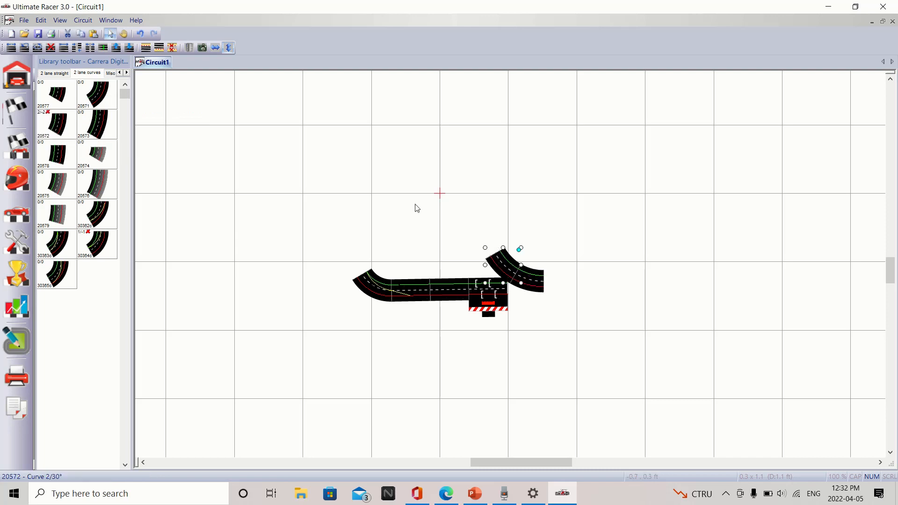
left_click_drag(520, 281, 346, 268)
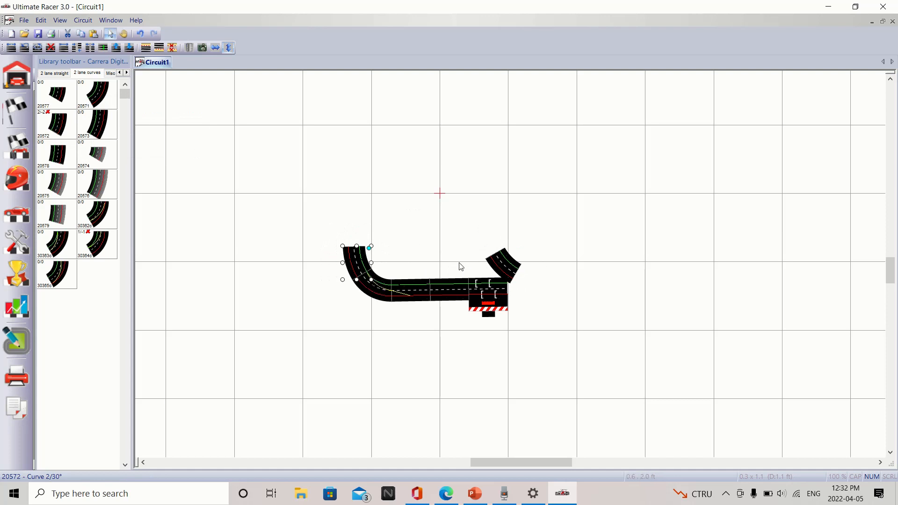
left_click_drag(500, 270, 336, 234)
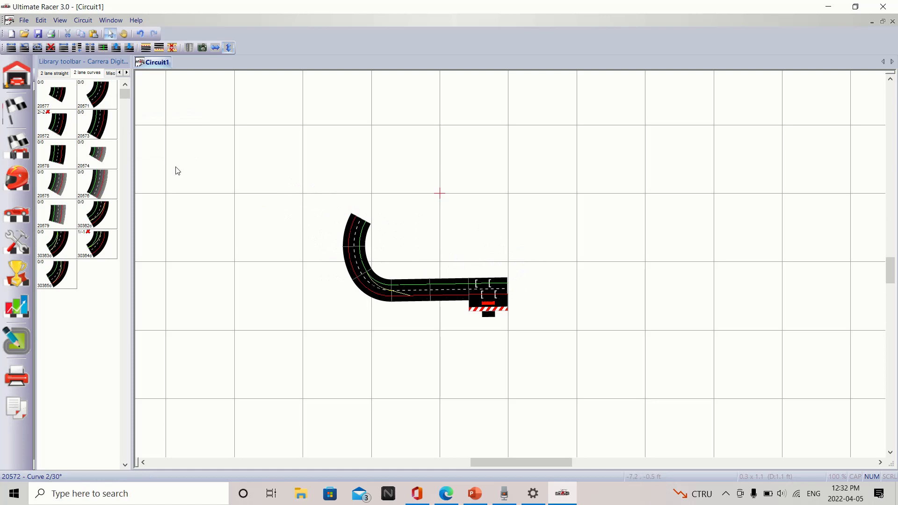
left_click(69, 127)
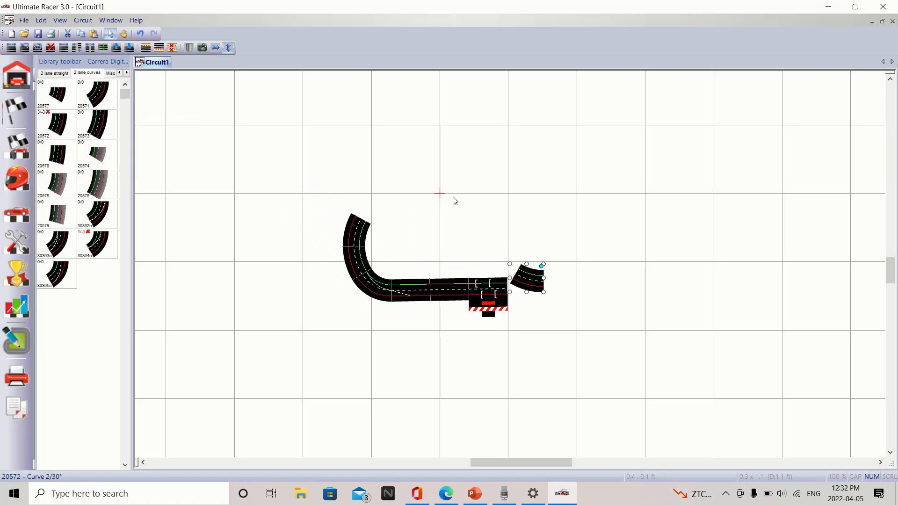
left_click_drag(533, 275, 373, 205)
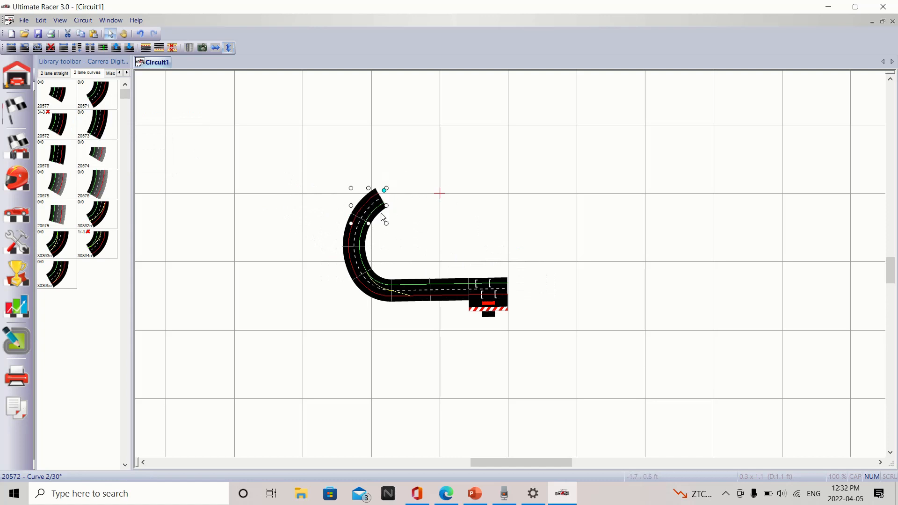
Detach the first two 20572 curves after the lane change curve and set them aside in the empty upper-left area
left_click_drag(349, 266, 257, 194)
left_click_drag(344, 228, 281, 177)
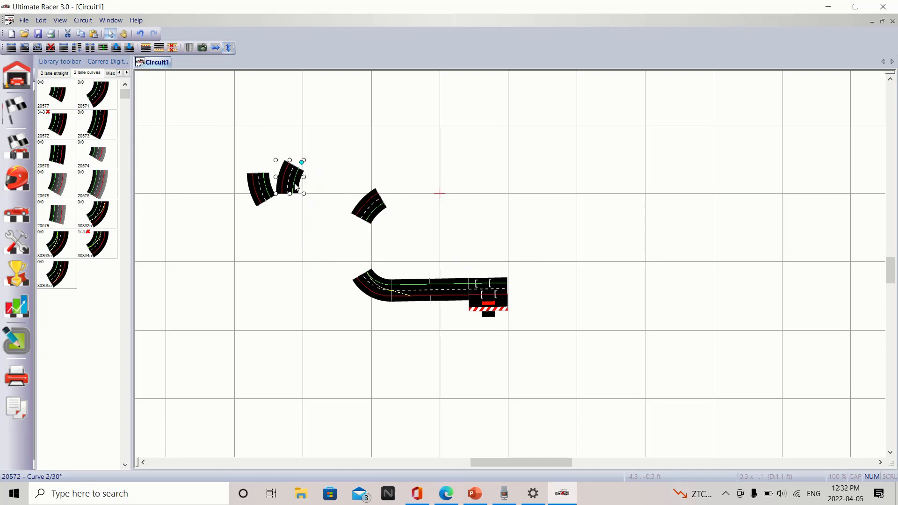
left_click(229, 135)
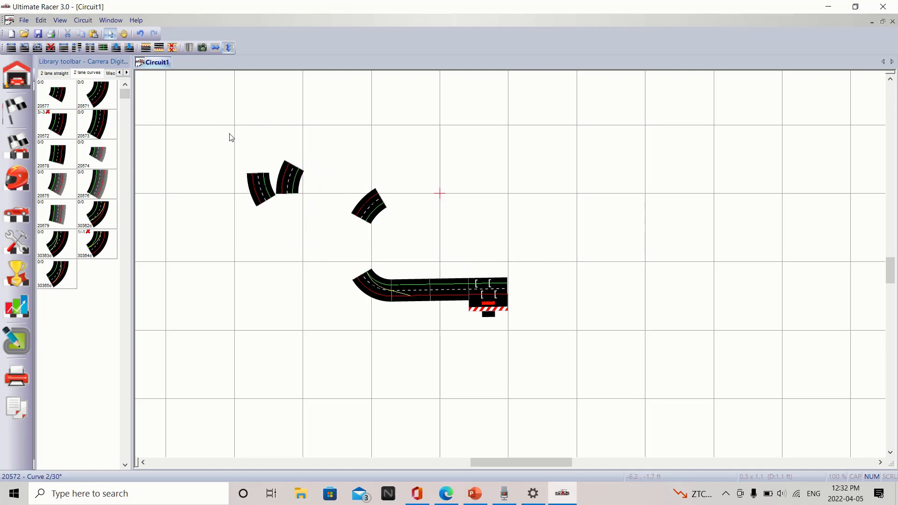
Attach a rotated 20571 Curve 1/60° to the lane change curve and connect the nearby loose 20572 curve to its free end
left_click(96, 94)
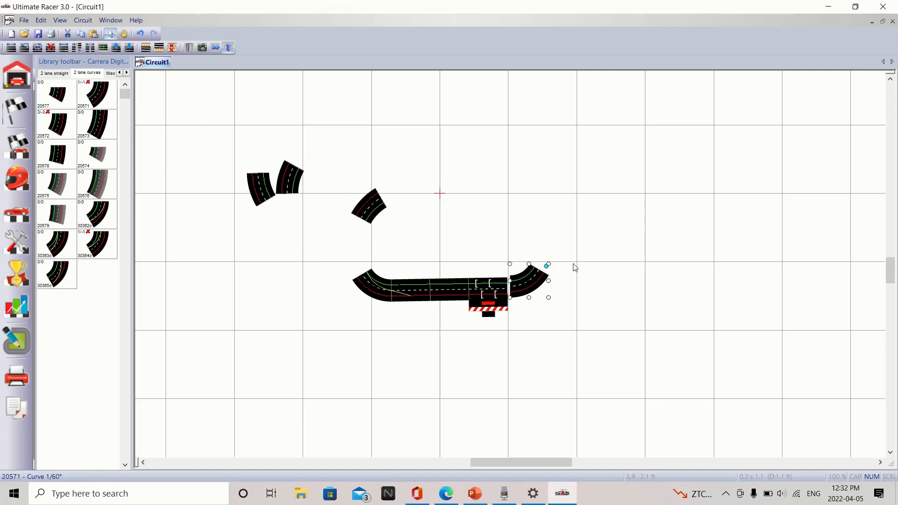
left_click_drag(537, 282, 347, 242)
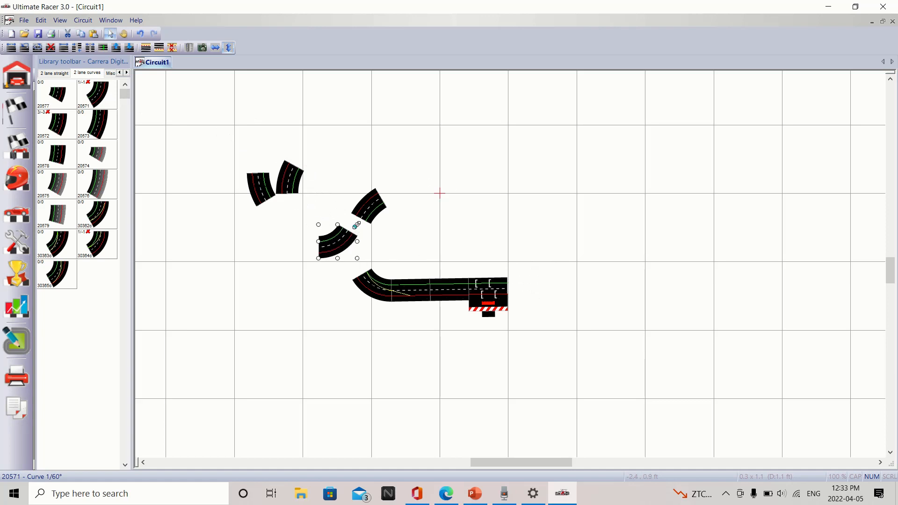
left_click_drag(354, 227, 352, 277)
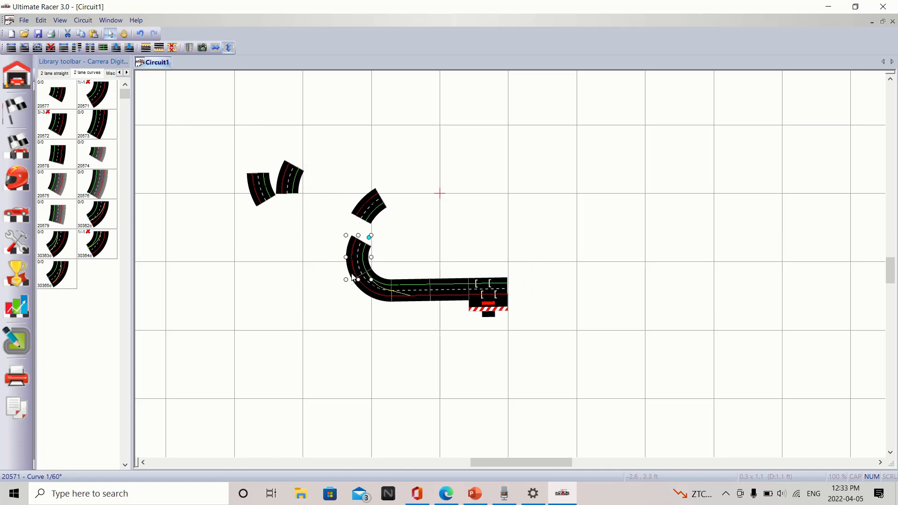
left_click_drag(366, 223, 373, 243)
left_click(339, 201)
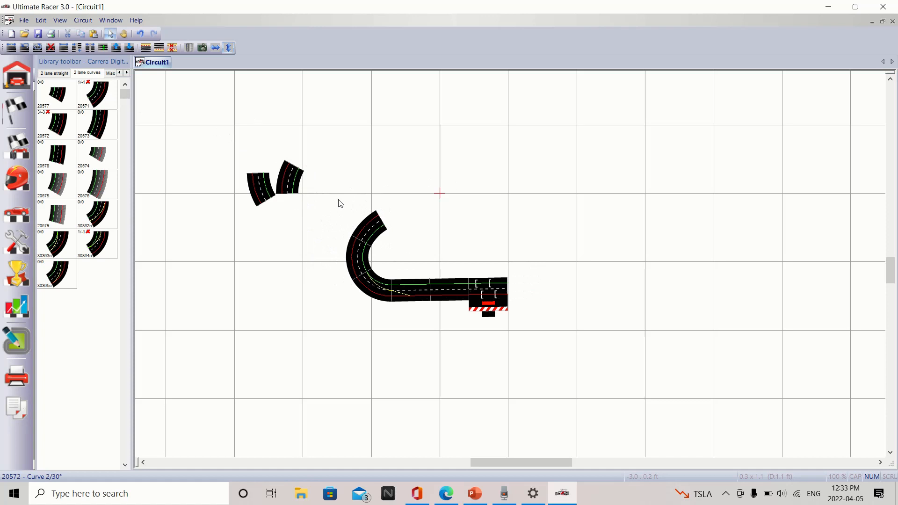
Connect one of the two loose 20572 curves to the open upper end of the curved track
left_click(292, 178)
left_click_drag(292, 178, 389, 200)
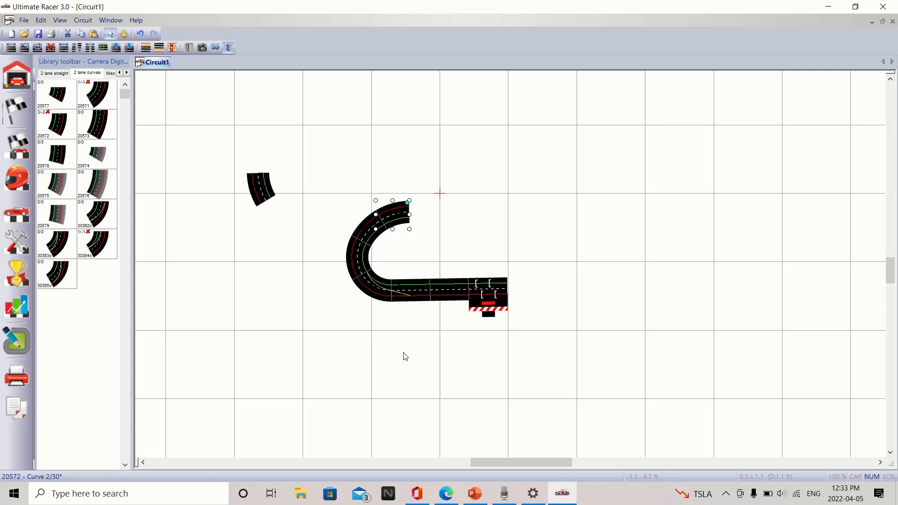
left_click(267, 311)
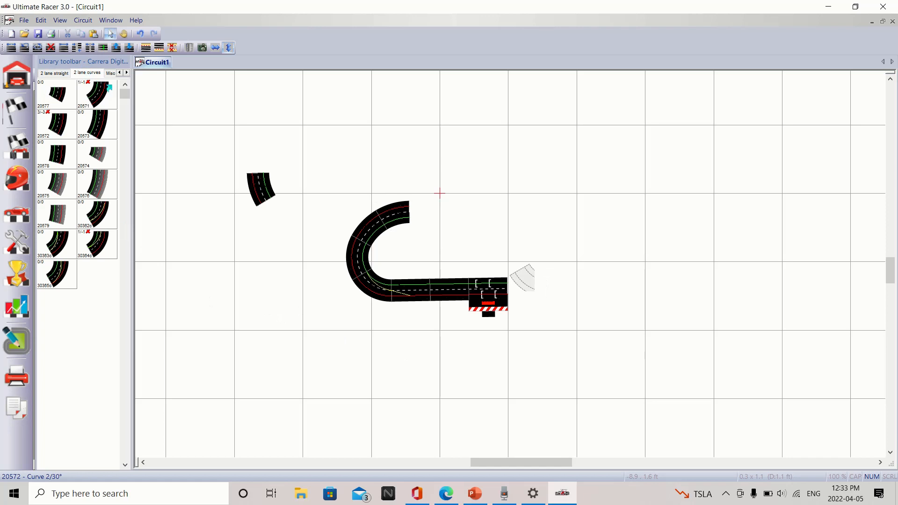
Add two 20509 standard straights and join them end to end onto the open upper end of the curve
left_click(70, 76)
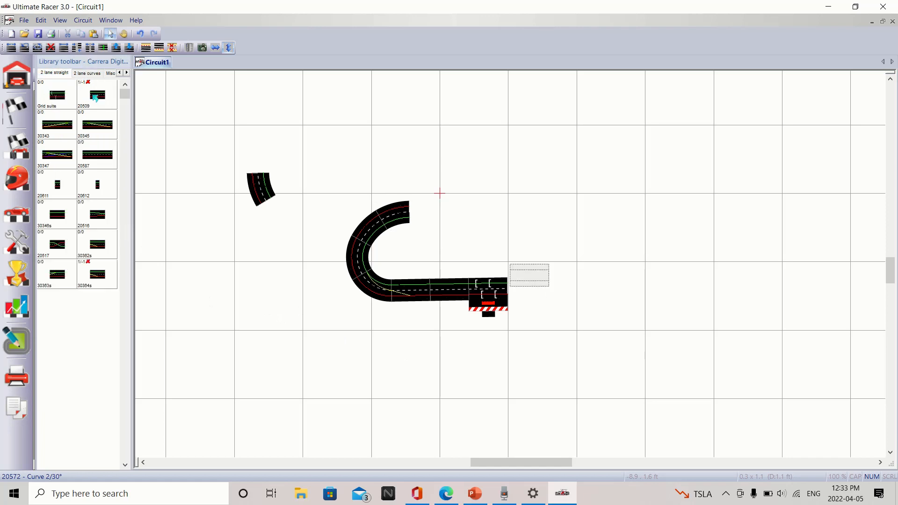
left_click(96, 96)
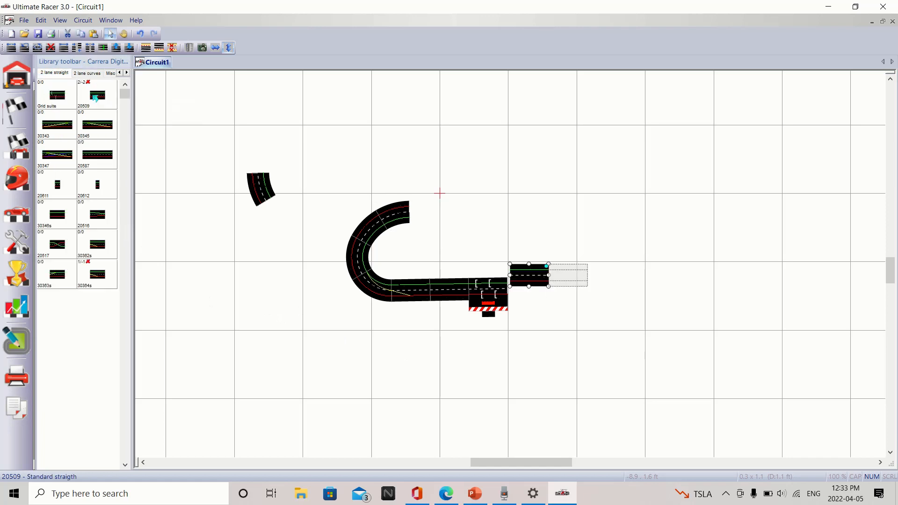
left_click(97, 98)
left_click_drag(520, 274, 423, 203)
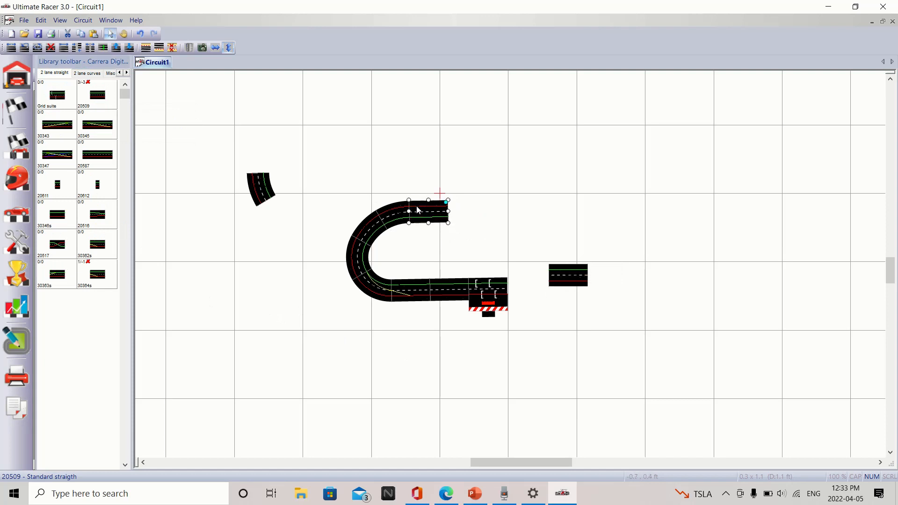
left_click_drag(577, 279, 477, 214)
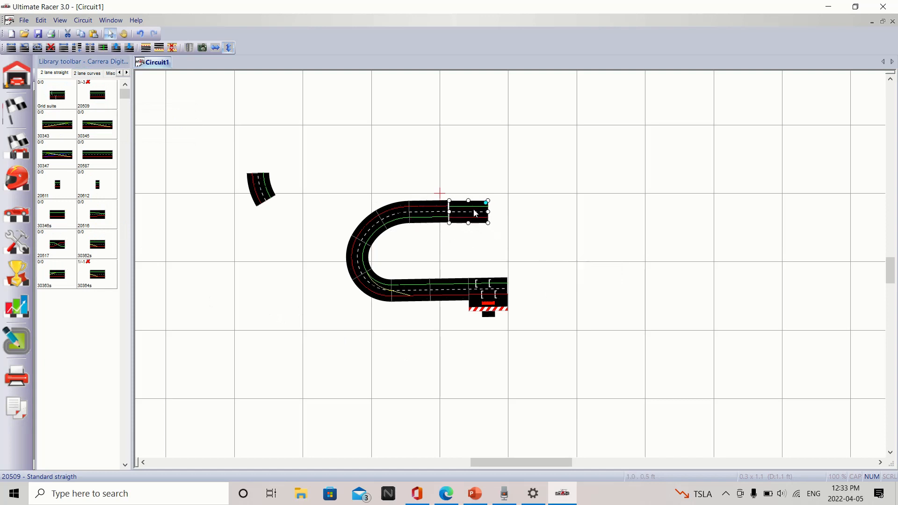
left_click(354, 150)
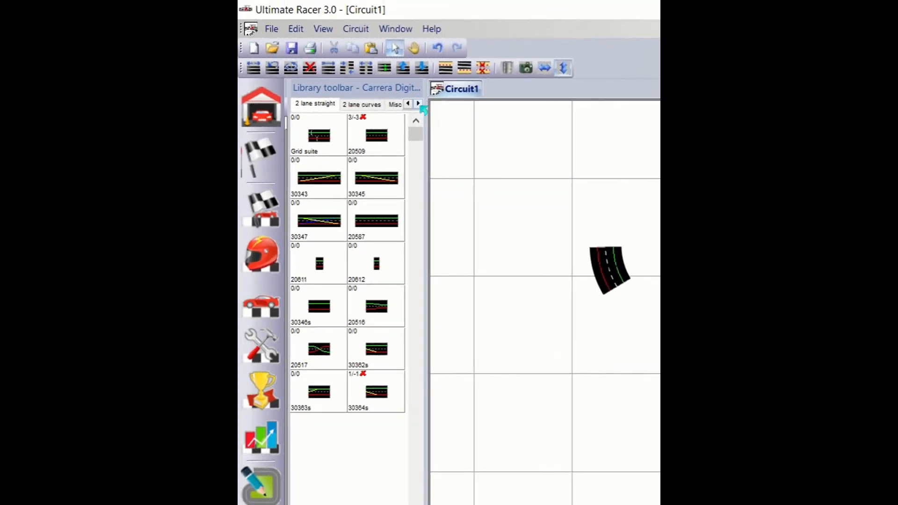
Add two 20561 outside border Curve 1/60° pieces and fit them along the outer edge of the lane change curve and the 20571 curve
left_click(418, 103)
left_click(419, 103)
left_click(418, 103)
left_click(418, 103)
left_click(418, 103)
left_click(418, 104)
left_click(418, 103)
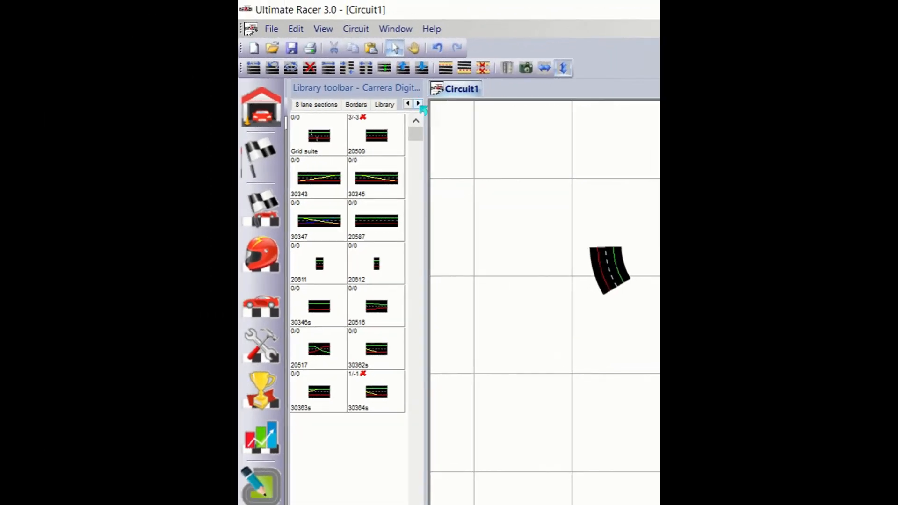
left_click(356, 105)
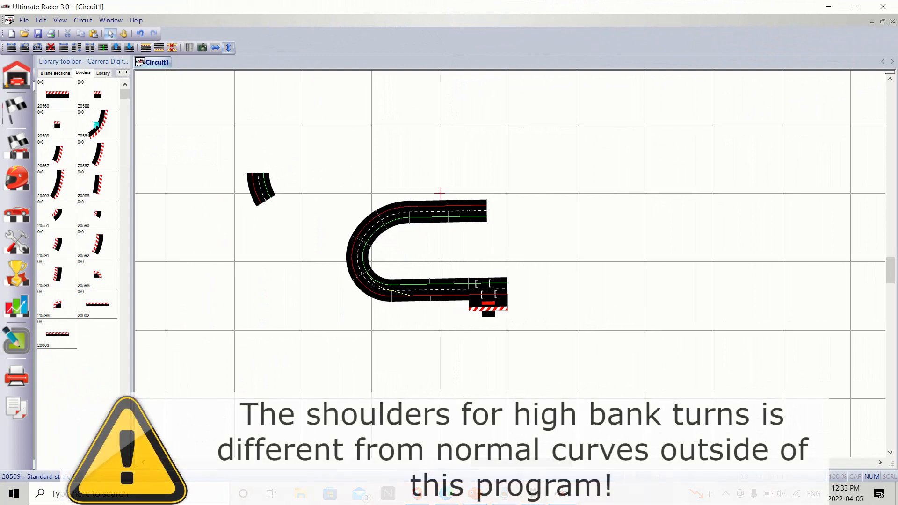
double_click(96, 125)
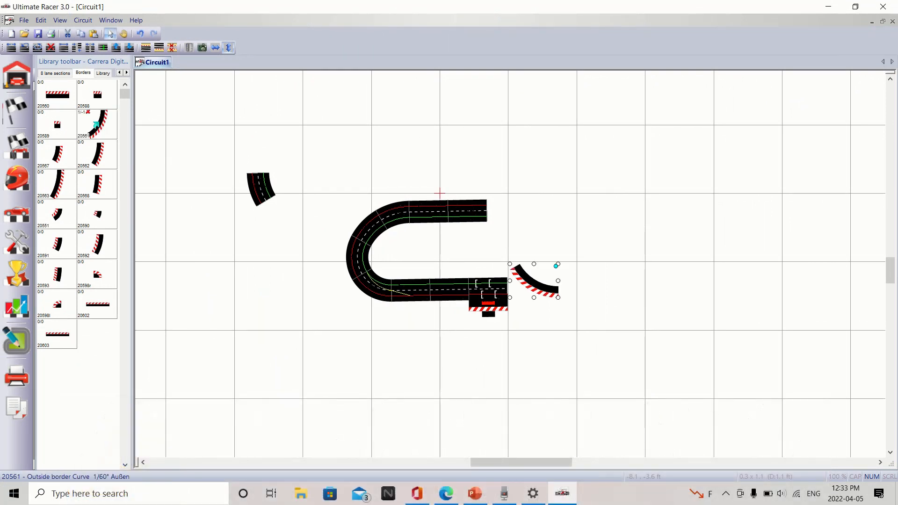
double_click(96, 125)
left_click_drag(527, 281, 359, 304)
left_click_drag(519, 295, 327, 282)
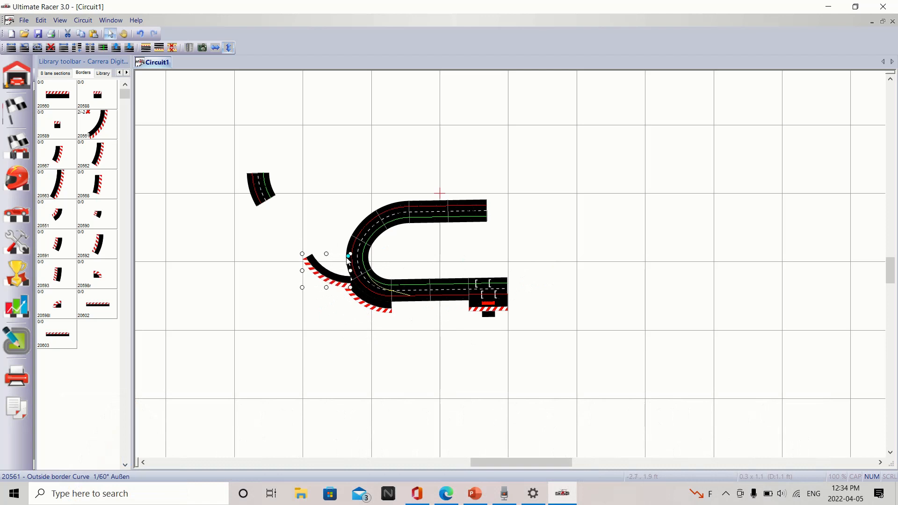
mouse_move(346, 256)
left_mouse_down()
mouse_move(351, 287)
mouse_move(325, 262)
mouse_move(336, 256)
left_mouse_up()
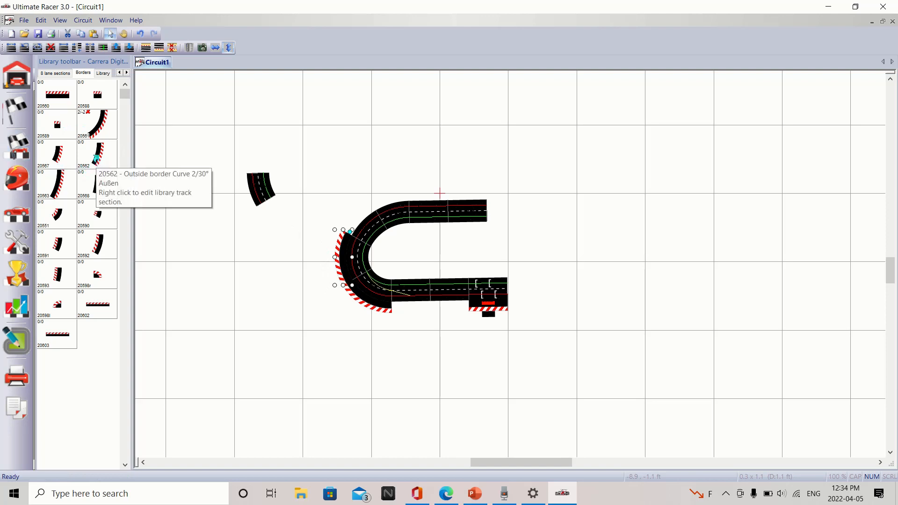
Add two 20562 outside border Curve 2/30° pieces and fit them along the outer edge of the two 20572 curves
left_click(149, 190)
left_click_drag(99, 157, 110, 162)
double_click(104, 157)
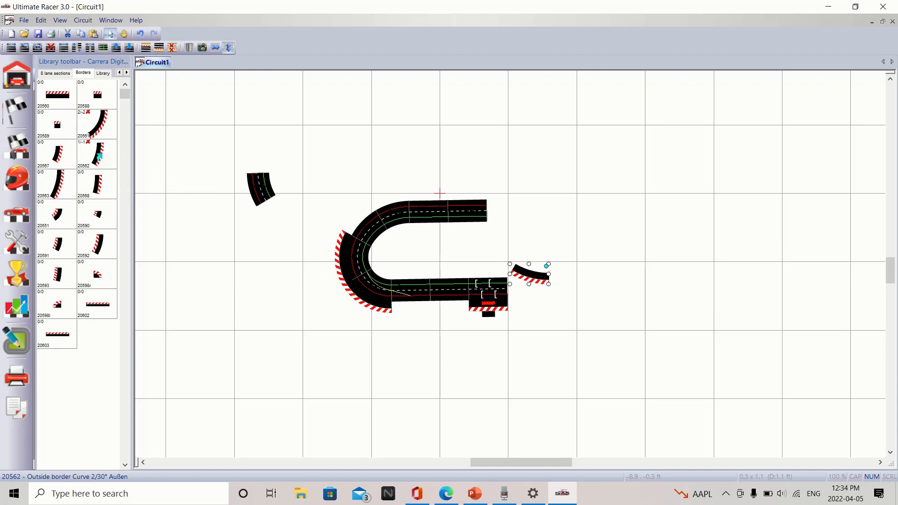
left_click_drag(104, 158, 314, 215)
left_click_drag(346, 188, 363, 217)
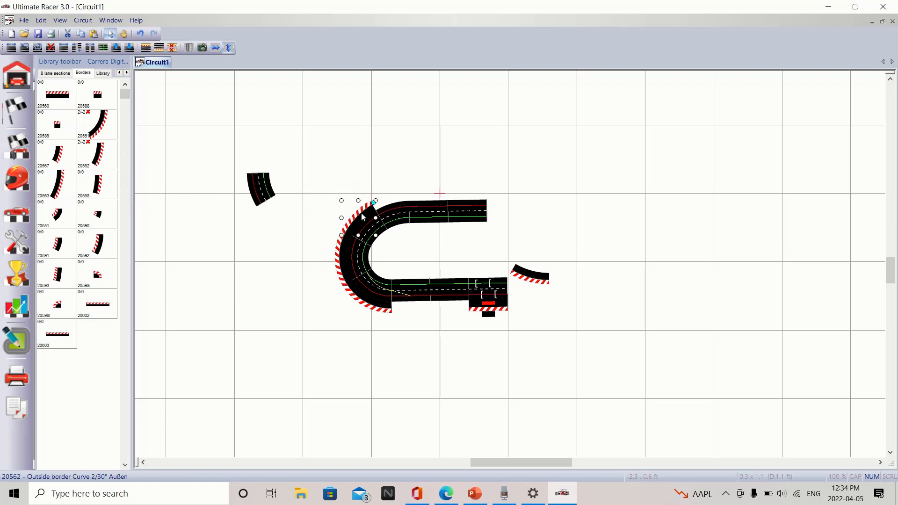
left_click_drag(541, 279, 404, 198)
left_click(355, 158)
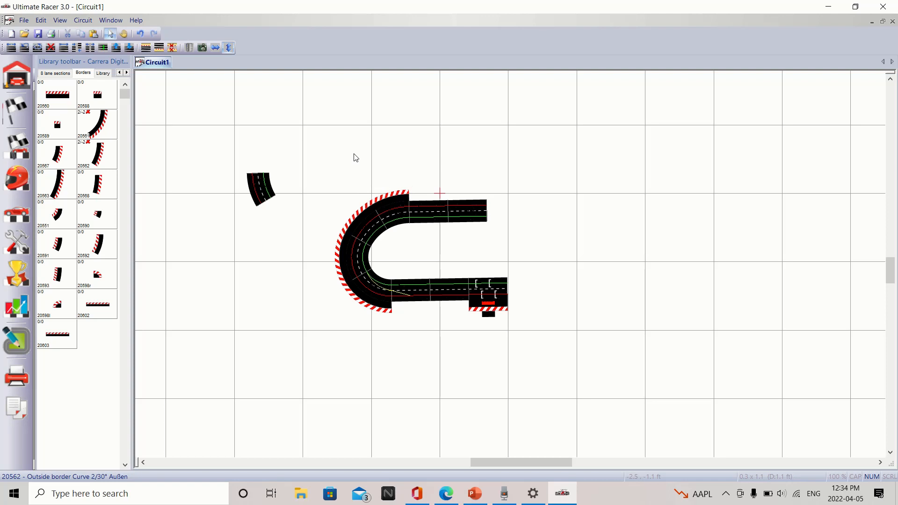
Rotate the remaining loose 20572 curve and connect it to the right end of the control unit, bending upward
left_click(273, 183)
left_click_drag(272, 177, 534, 255)
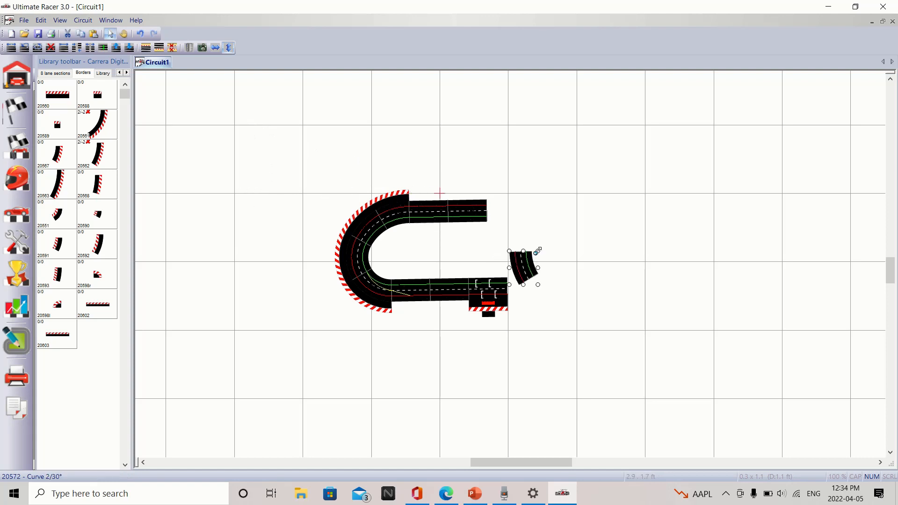
left_click_drag(538, 251, 524, 286)
Select the whole track layout and shift it to the left to free up space on its right side
left_click_drag(325, 167, 582, 346)
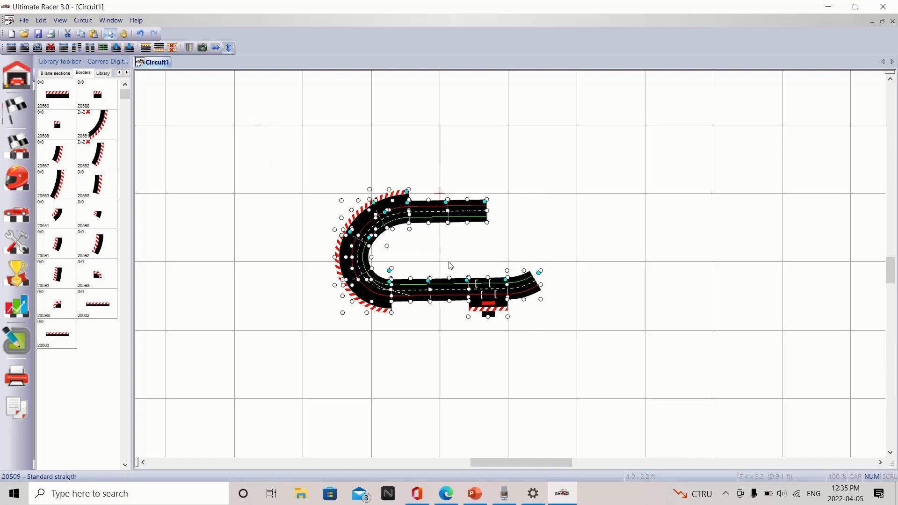
left_click_drag(364, 253, 267, 254)
left_click(245, 176)
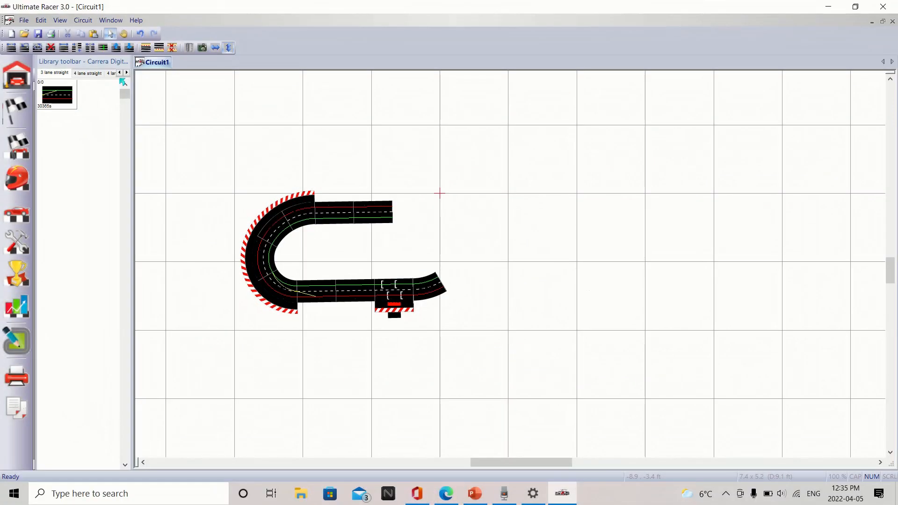
Add two more 20509 standard straights from the 2-lane straight pieces to the drawing
left_click(120, 74)
left_click(120, 73)
left_click(120, 74)
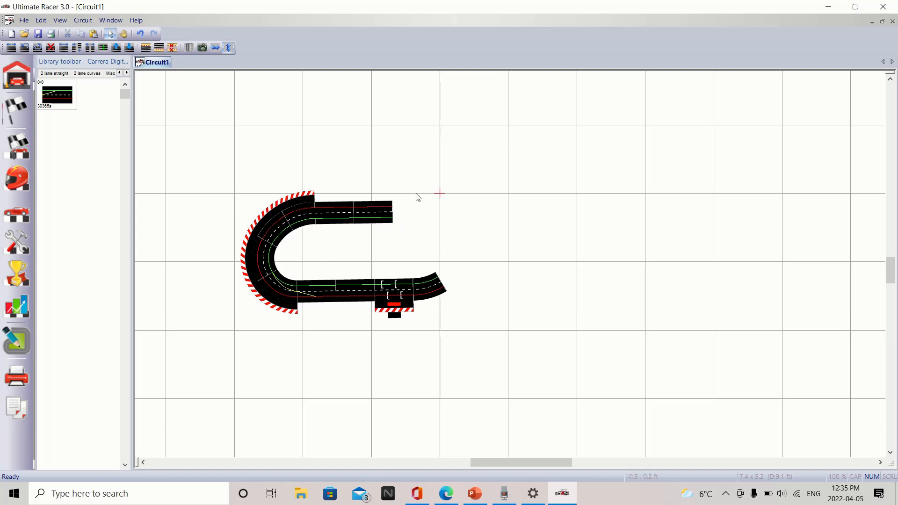
left_click(119, 73)
left_click(120, 73)
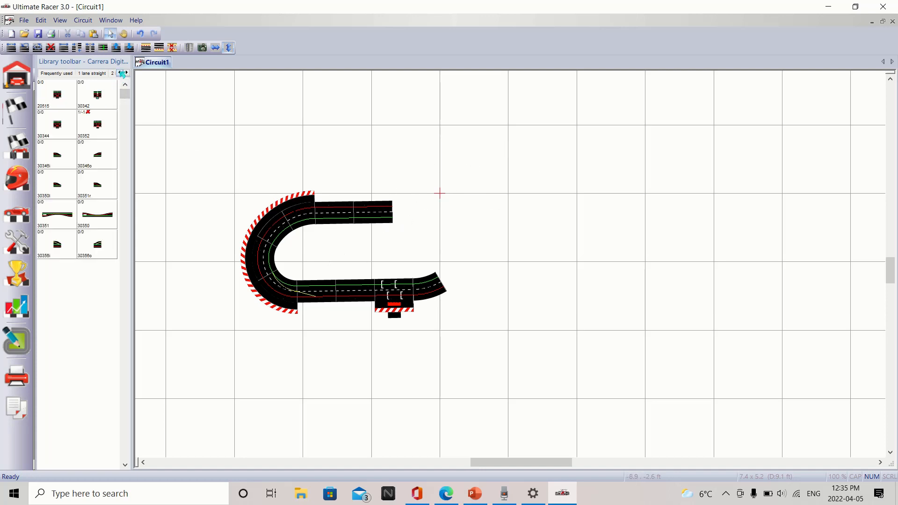
left_click(92, 73)
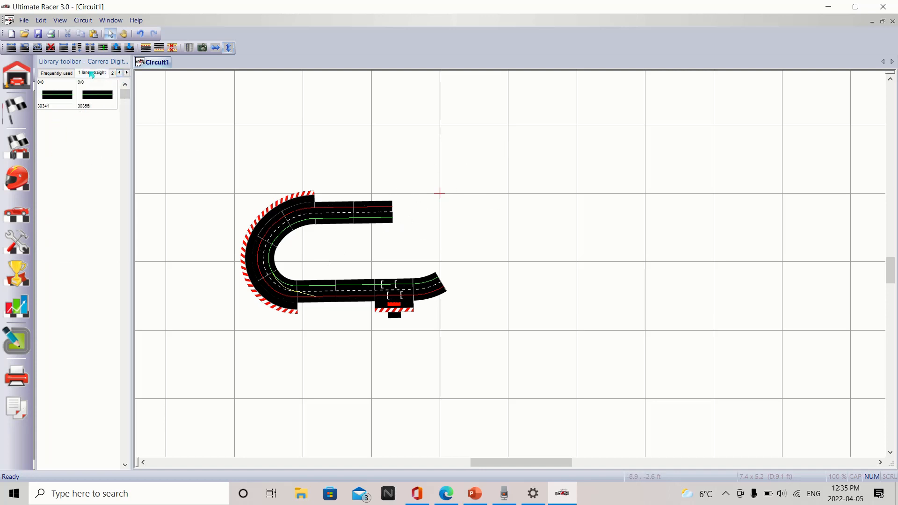
left_click(127, 73)
left_click(126, 73)
left_click(64, 74)
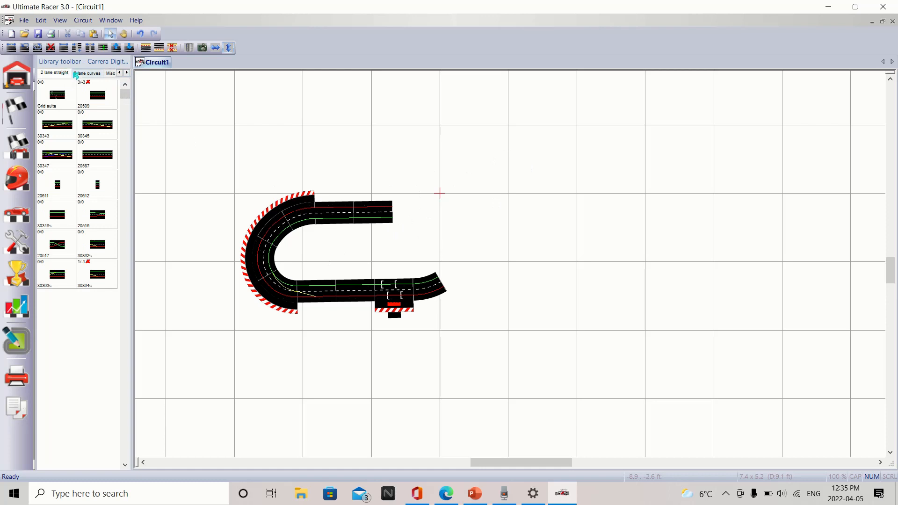
left_click(82, 73)
left_click(69, 74)
double_click(99, 99)
double_click(98, 99)
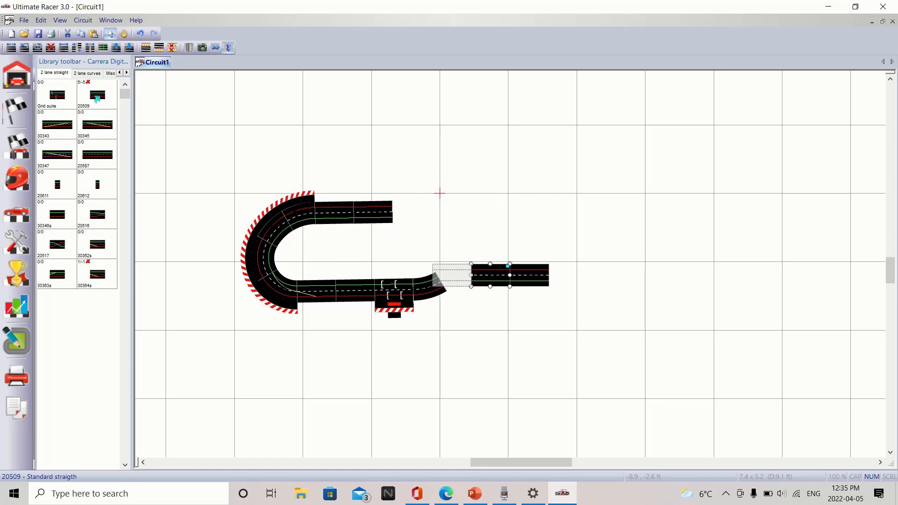
Insert one new straight between the control unit and the 20572 curve, and attach the other to the curve's free end
left_click_drag(360, 293, 503, 327)
left_click_drag(494, 284, 443, 302)
left_click_drag(496, 320, 462, 284)
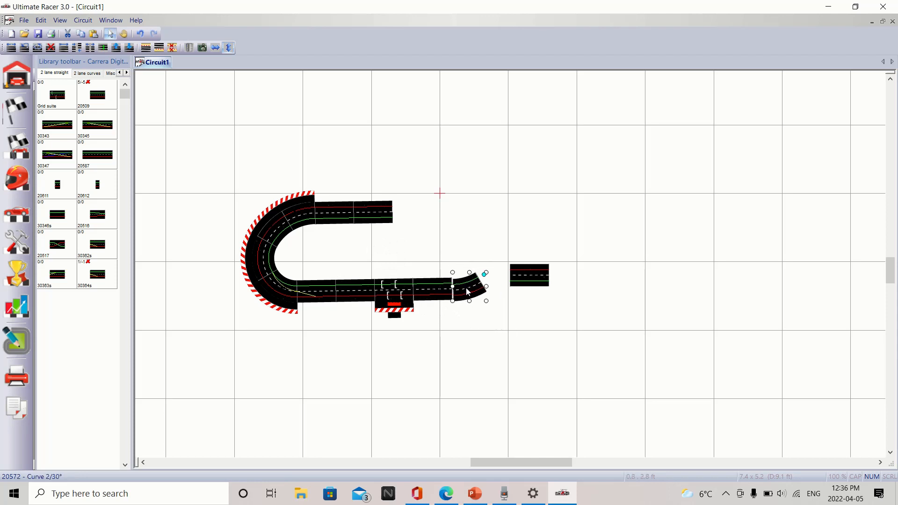
left_click_drag(533, 284, 506, 288)
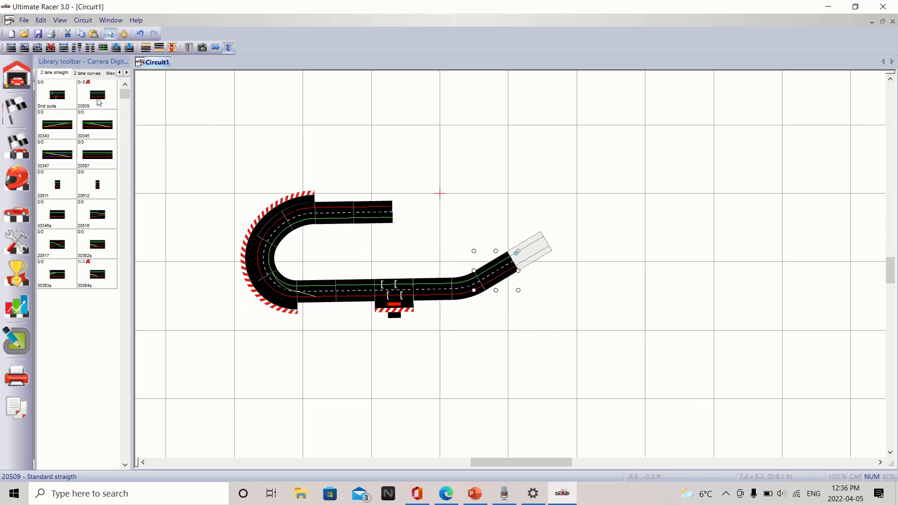
Extend the diagonal section with three more 20509 straights and a 20572 Curve 2/30° at its end
left_click(100, 101)
left_click(99, 101)
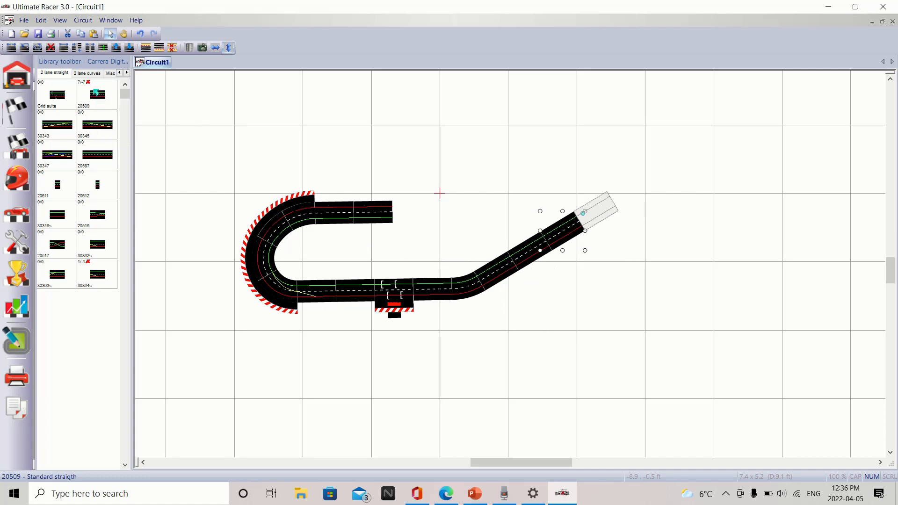
left_click(88, 74)
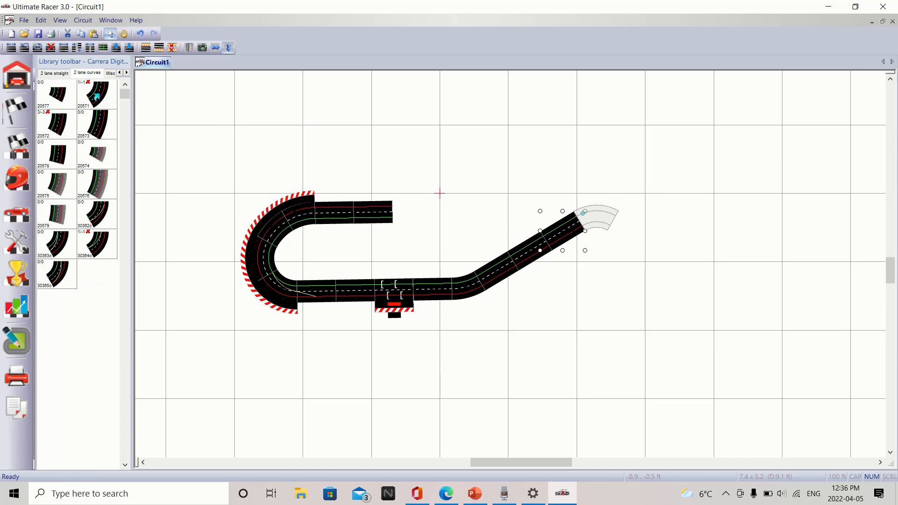
left_click(62, 75)
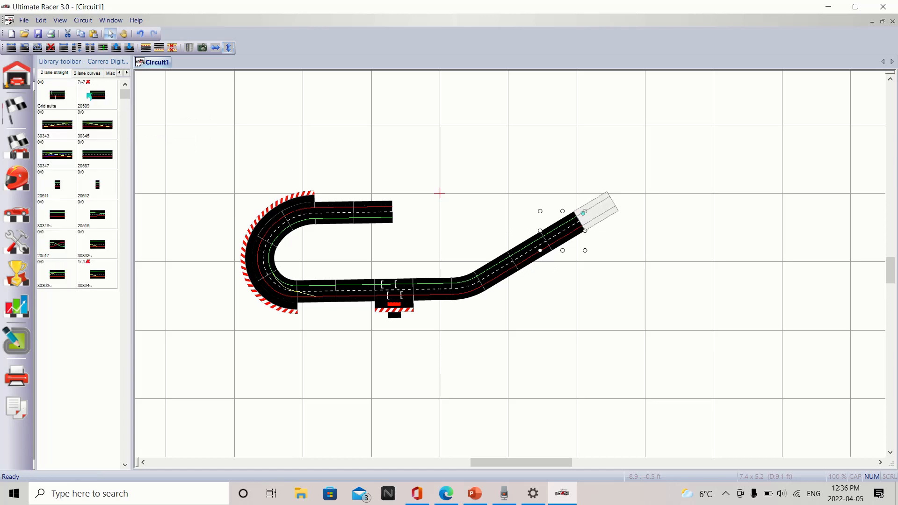
left_click(94, 100)
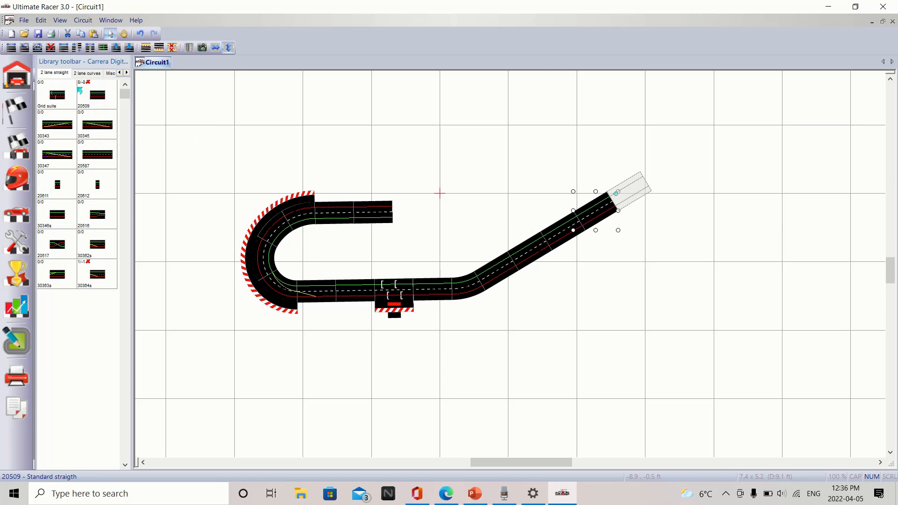
left_click(87, 74)
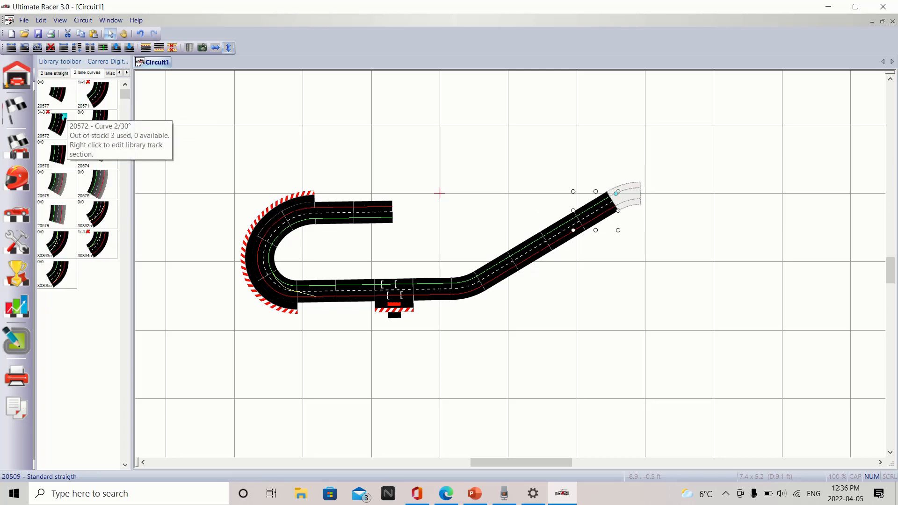
left_click(64, 116)
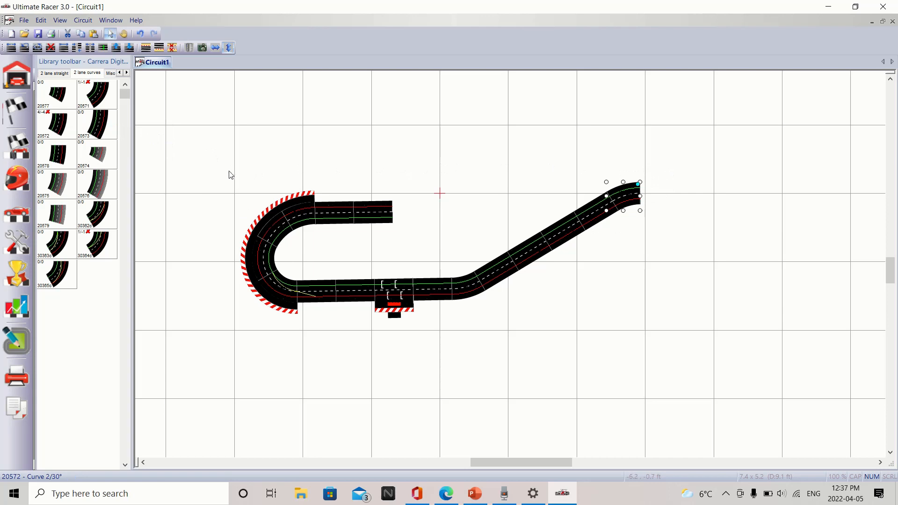
Detach the end 20572 curve and the last straight of the diagonal and set them aside above the track
left_click(593, 222)
left_click_drag(593, 222, 480, 128)
left_click_drag(629, 204, 448, 140)
left_click(523, 186)
left_click(594, 212)
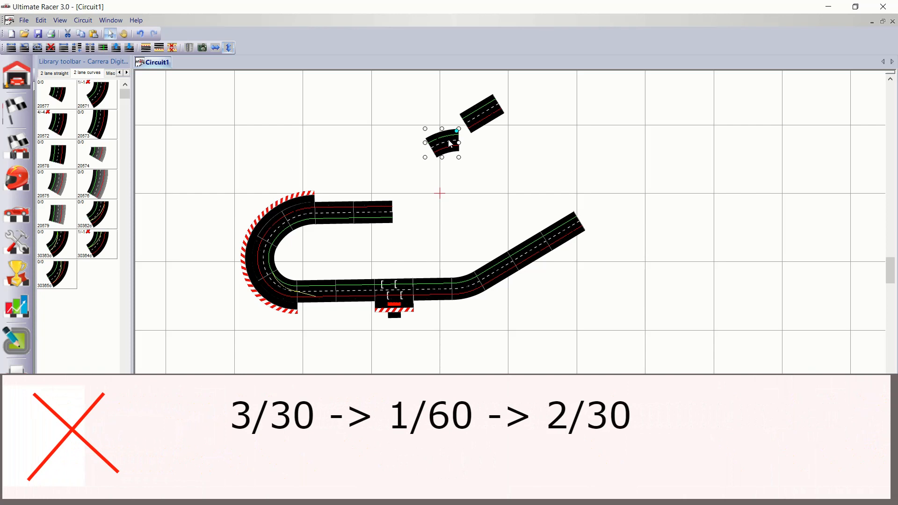
Add four 20571 Curve 1/60° pieces from the 2-lane curves to the drawing
left_click(187, 113)
left_click(100, 94)
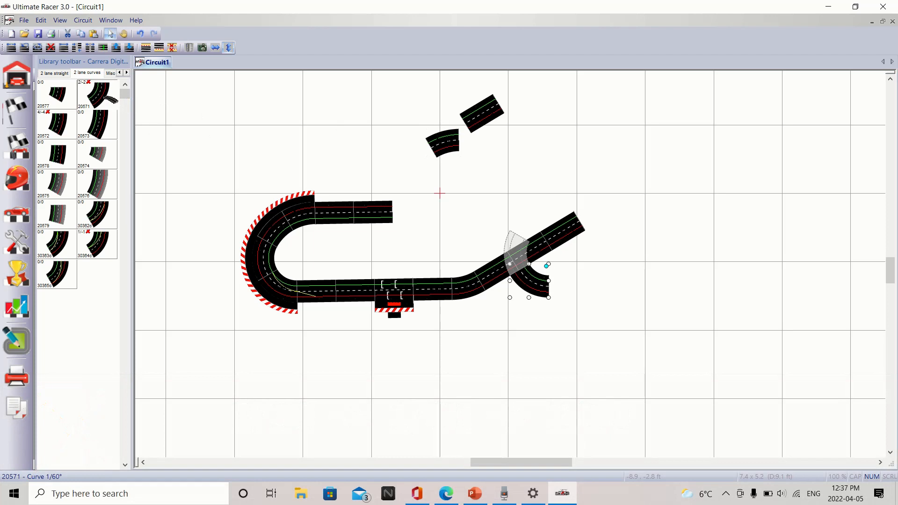
left_click(99, 94)
left_click(99, 94)
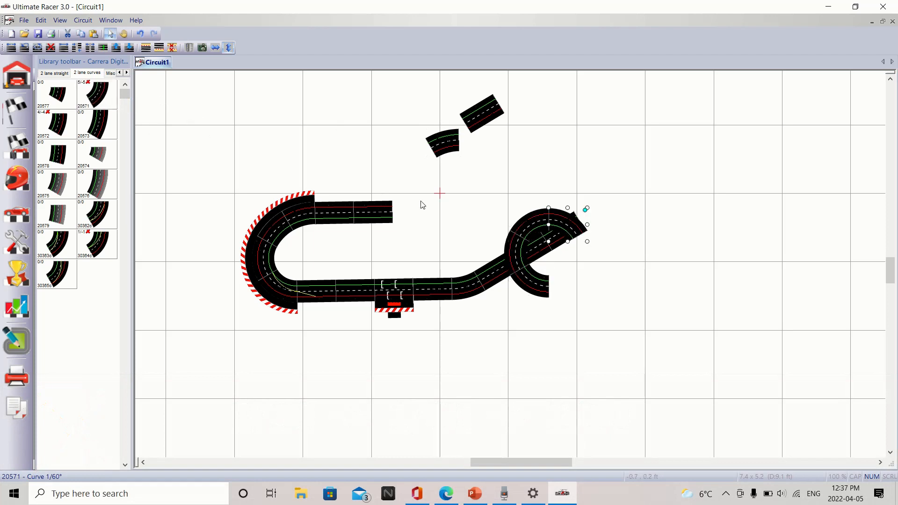
Separate the new 20571 curves and connect two of them in sequence to the free end of the diagonal section
left_click_drag(526, 226, 479, 166)
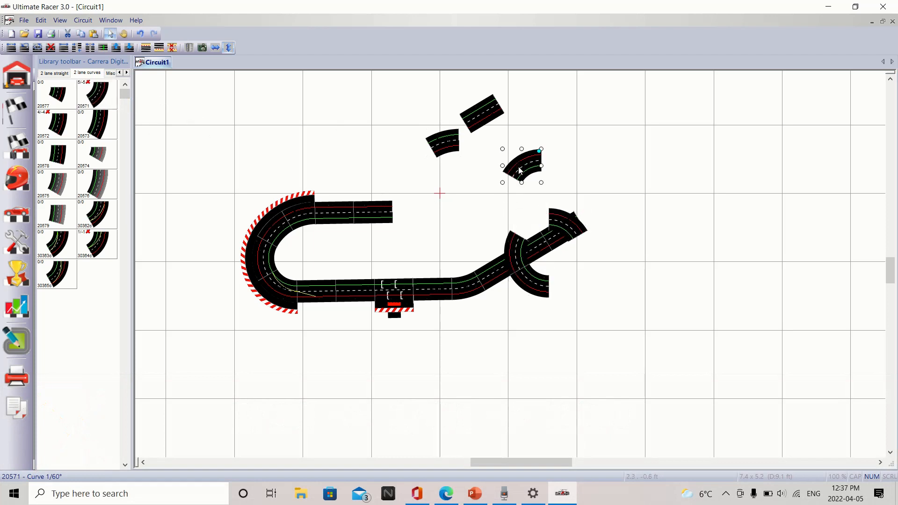
left_click_drag(523, 262, 443, 183)
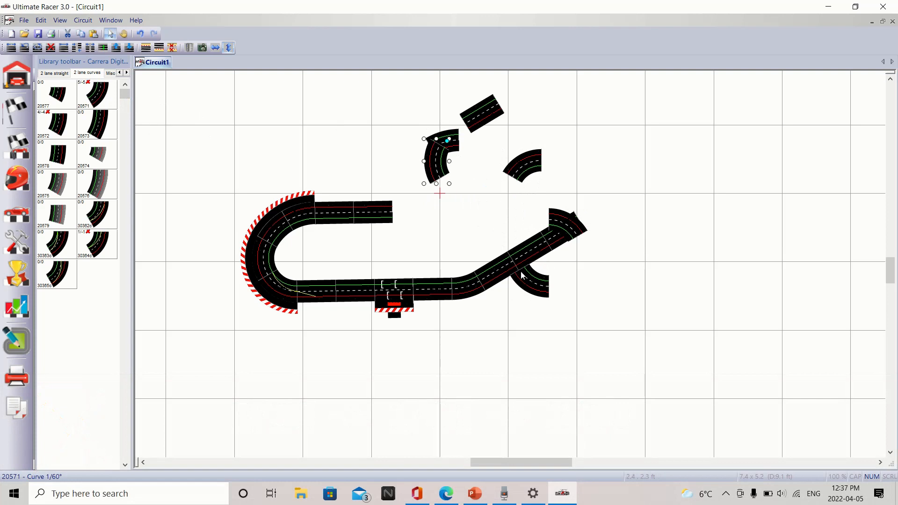
left_click_drag(522, 261, 590, 228)
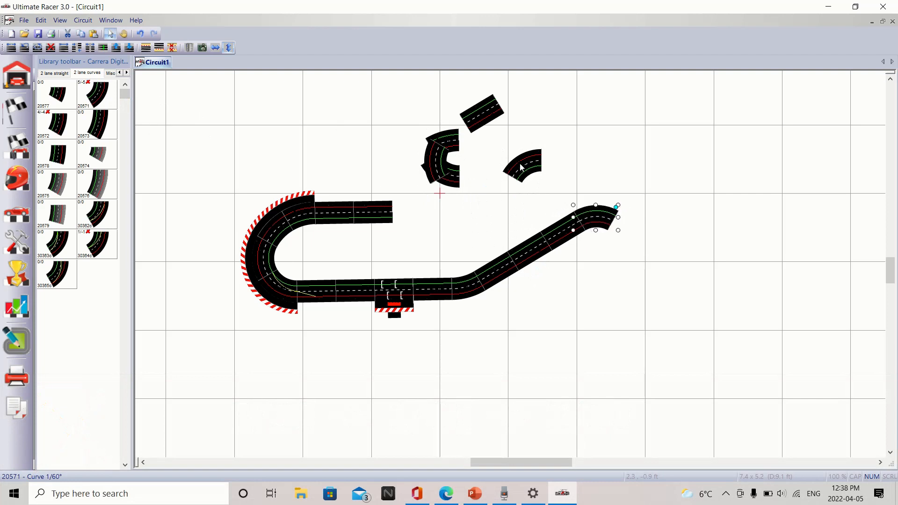
left_click_drag(520, 164, 664, 230)
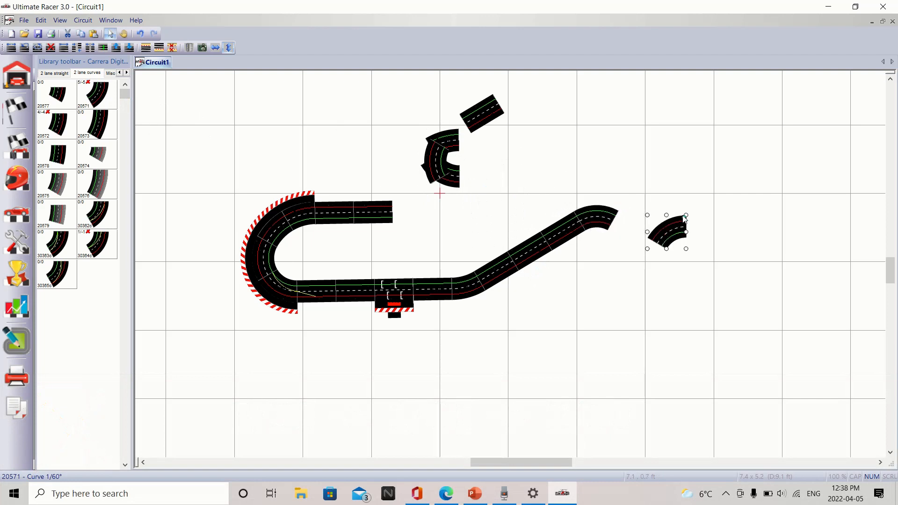
left_click_drag(684, 217, 619, 250)
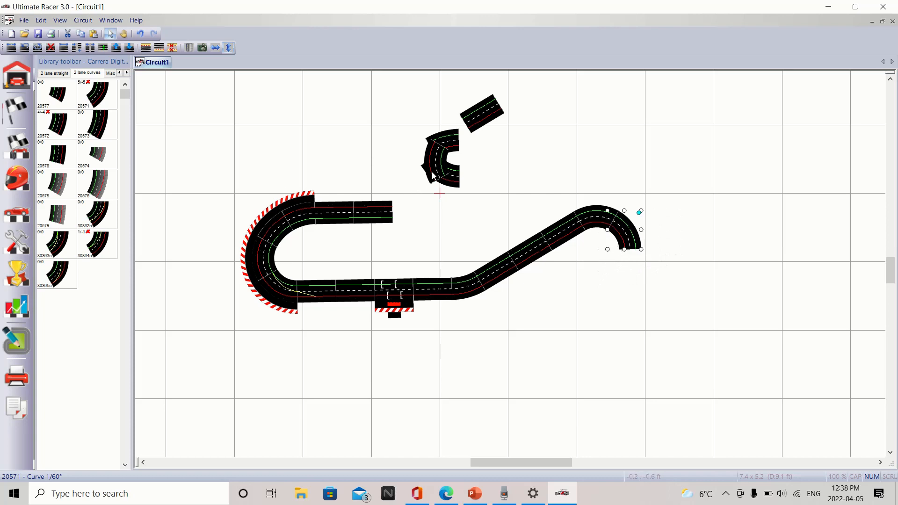
Connect the two remaining 20571 curves to the open bend, turning it back toward the diagonal section
left_click_drag(446, 166, 590, 319)
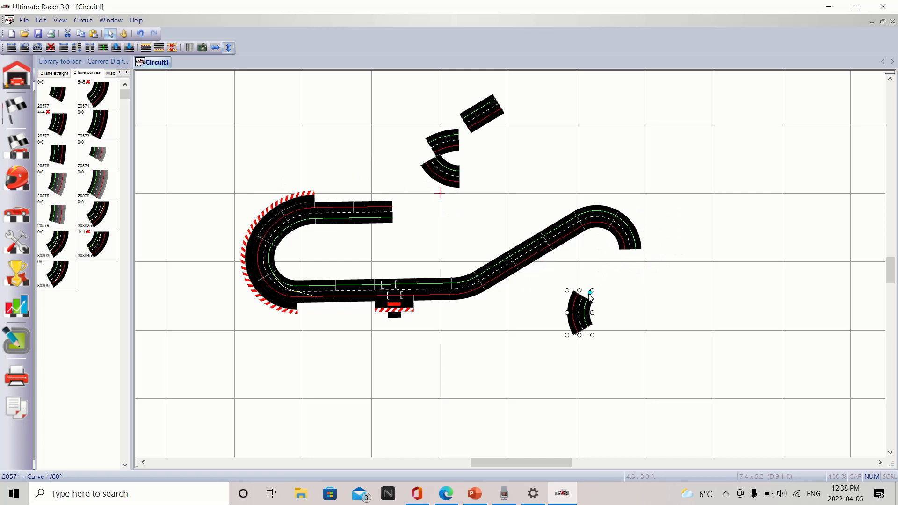
left_click_drag(590, 292, 610, 259)
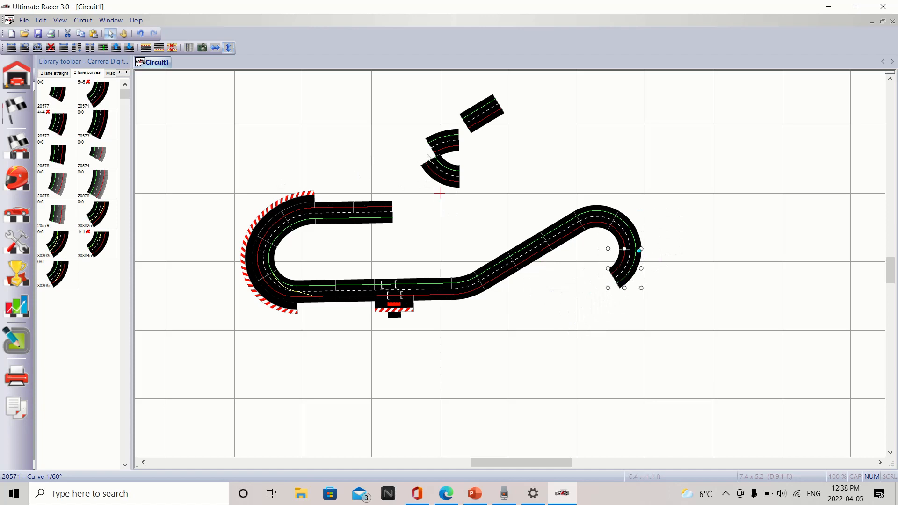
left_click_drag(434, 164, 508, 277)
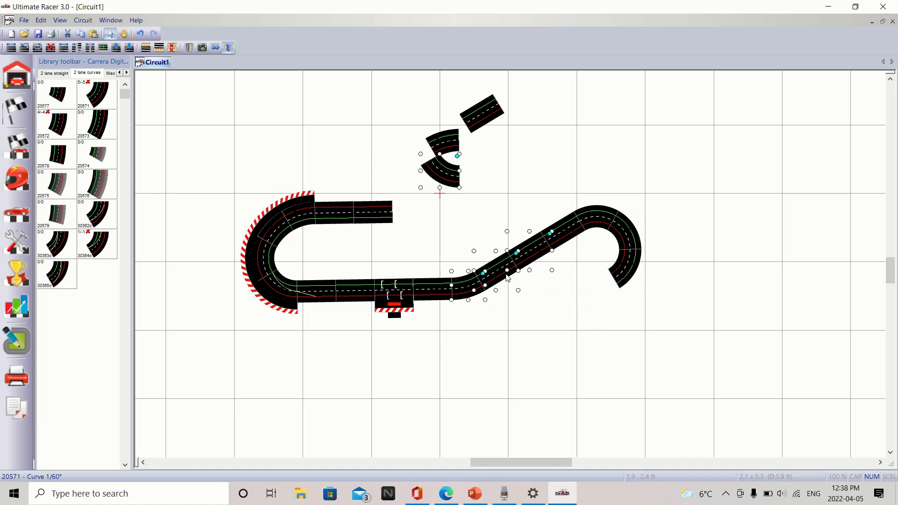
left_click(491, 184)
left_click_drag(446, 179, 581, 282)
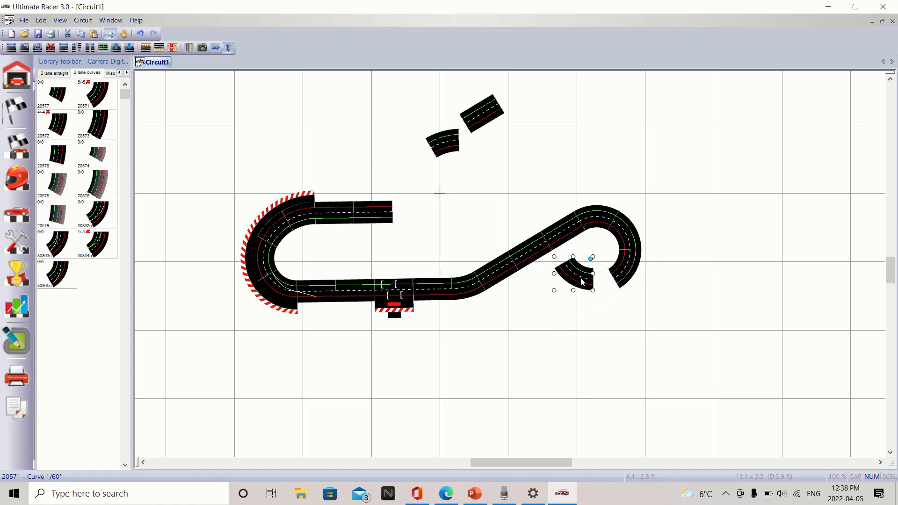
left_click(551, 263)
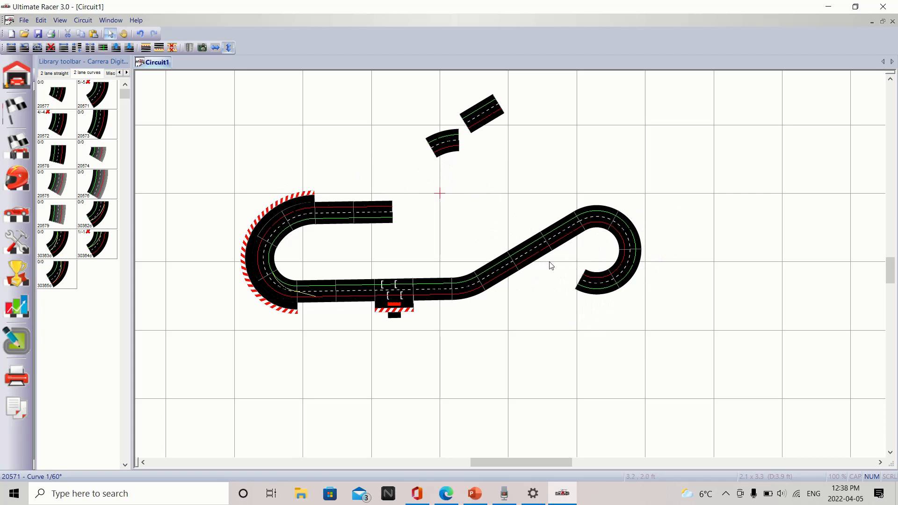
Attach the loose straight to the loop's end and extend it across the diagonal with three 20509 standard straights
left_click_drag(482, 115, 561, 289)
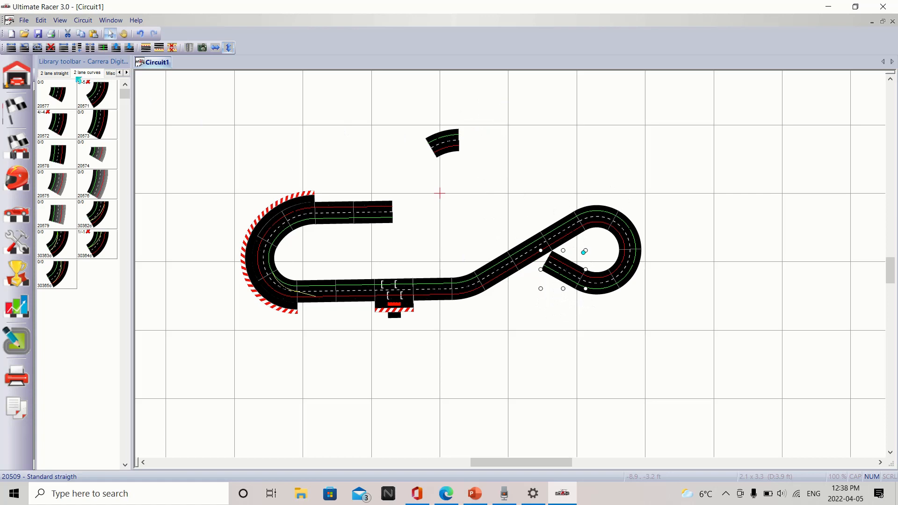
left_click(56, 73)
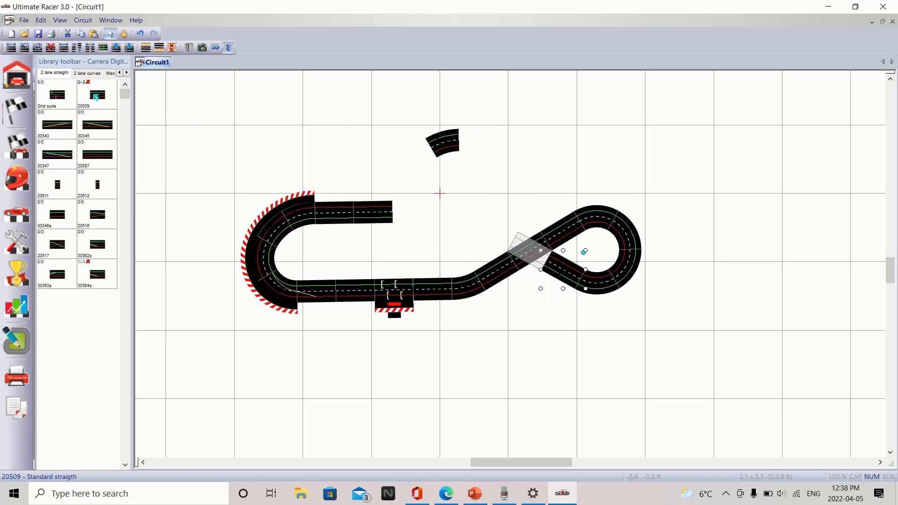
left_click(96, 97)
left_click(97, 98)
left_click(97, 99)
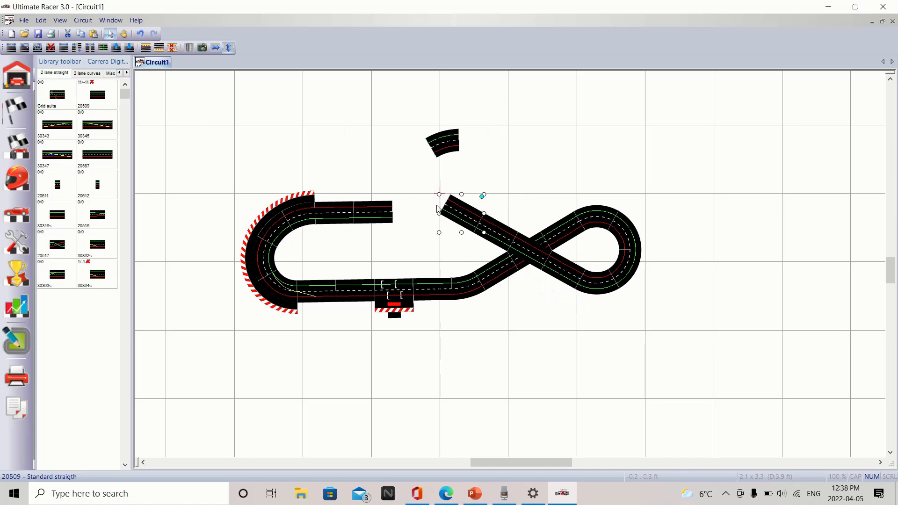
Set aside the crossing section's end straight, reposition the loose 20572 curve, and place a 30364c lane change curve near the open end
left_click_drag(438, 209, 328, 133)
left_click_drag(448, 145, 434, 166)
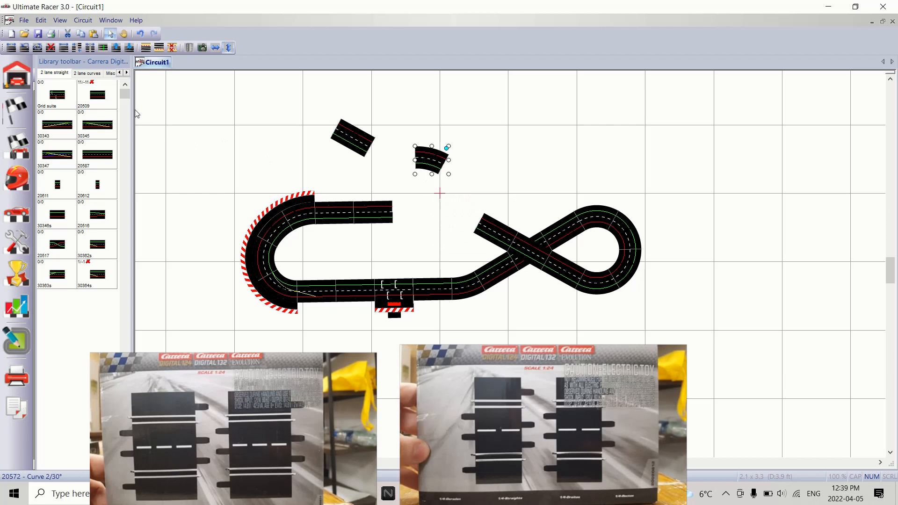
left_click(88, 74)
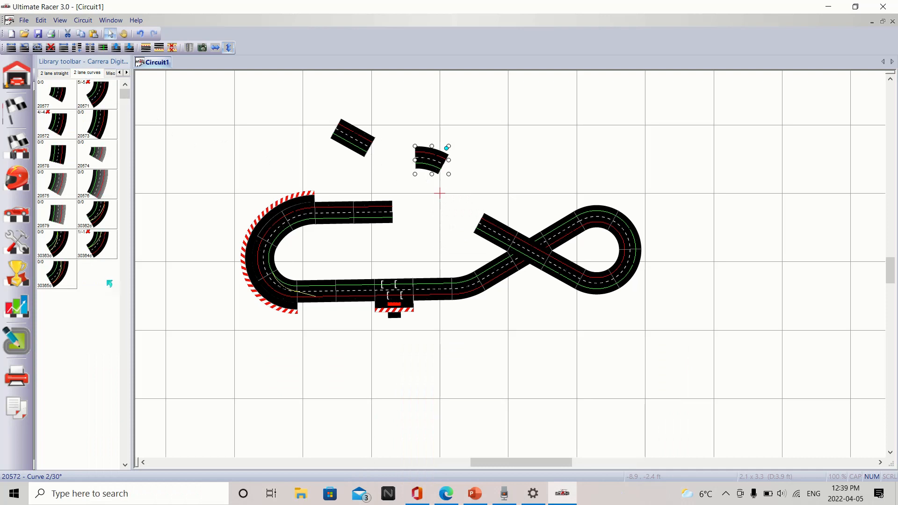
left_click(100, 250)
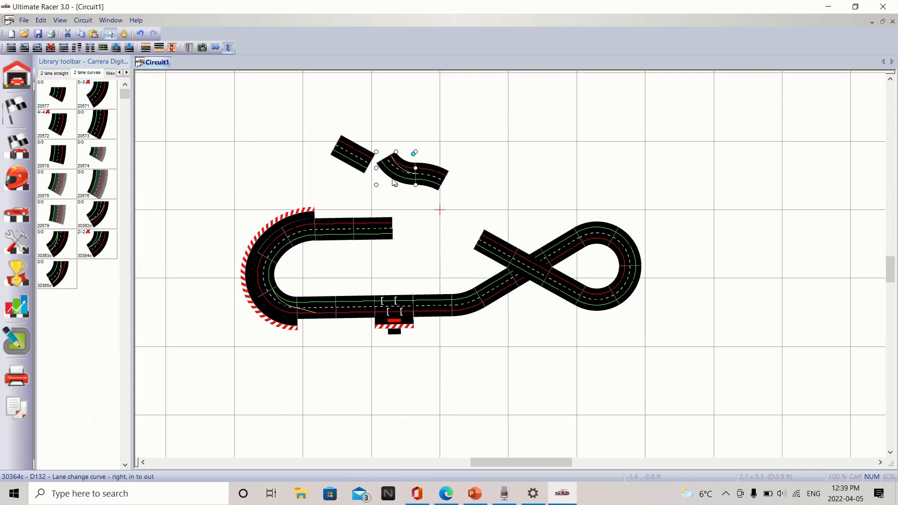
left_click_drag(395, 183, 473, 228)
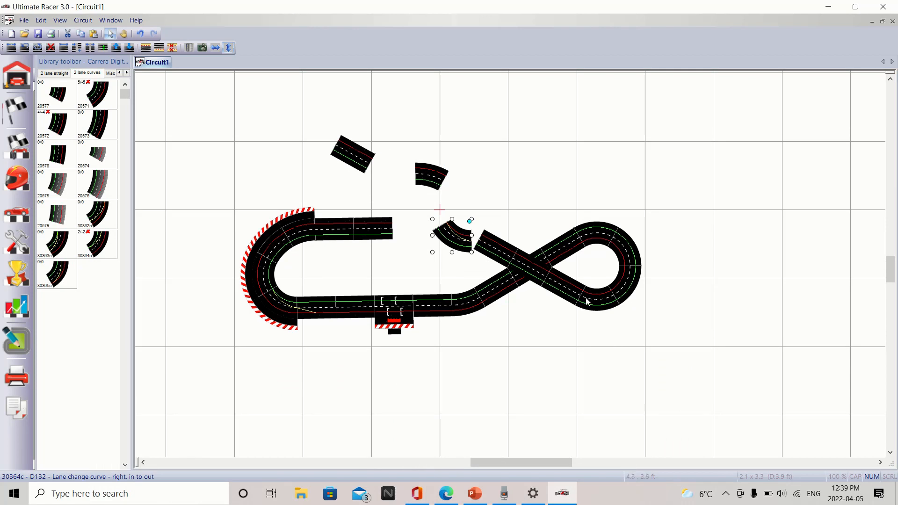
Replace the loop's last 20571 curve with the 30364c lane change curve, setting the old curve and its adjoining straight aside
left_click_drag(587, 301, 496, 153)
left_click_drag(559, 278, 471, 127)
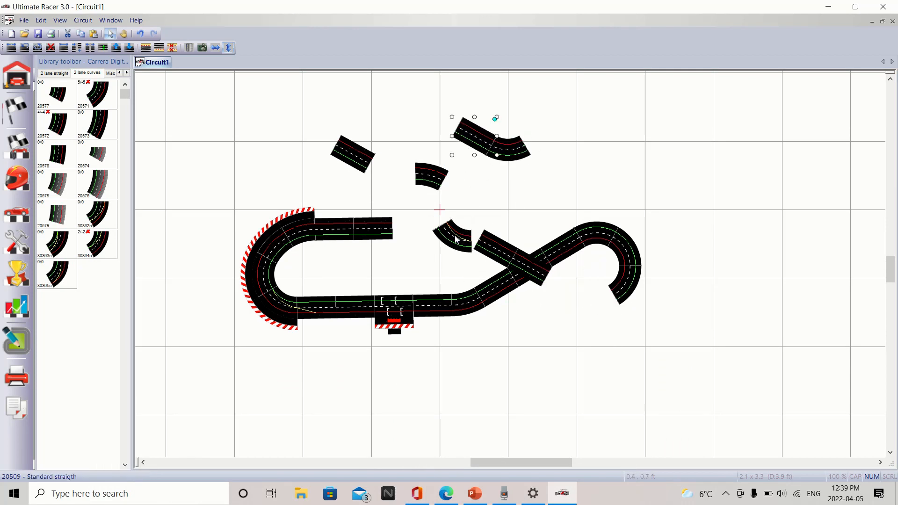
left_click_drag(456, 238, 365, 137)
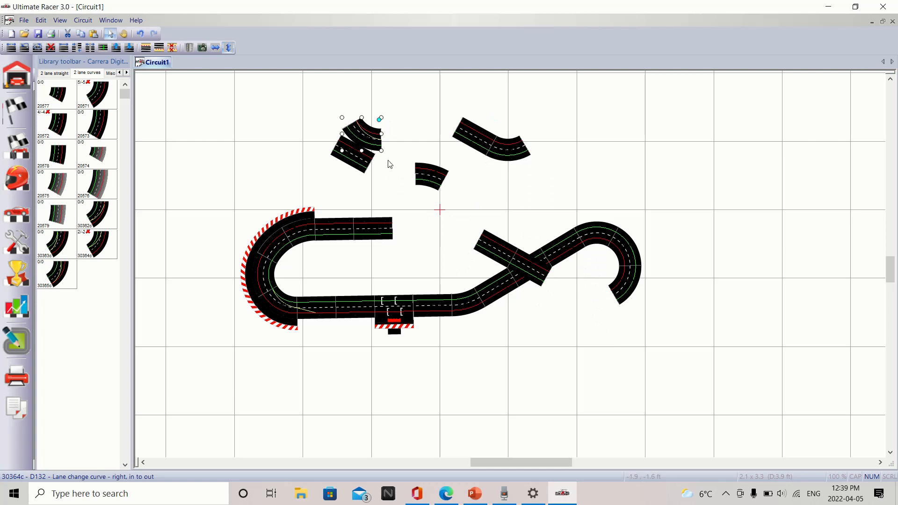
left_click_drag(367, 139, 601, 298)
left_click(204, 179)
Add a 30364s lane change straight and fit it between the lane change curve and the crossing straights
left_click(62, 75)
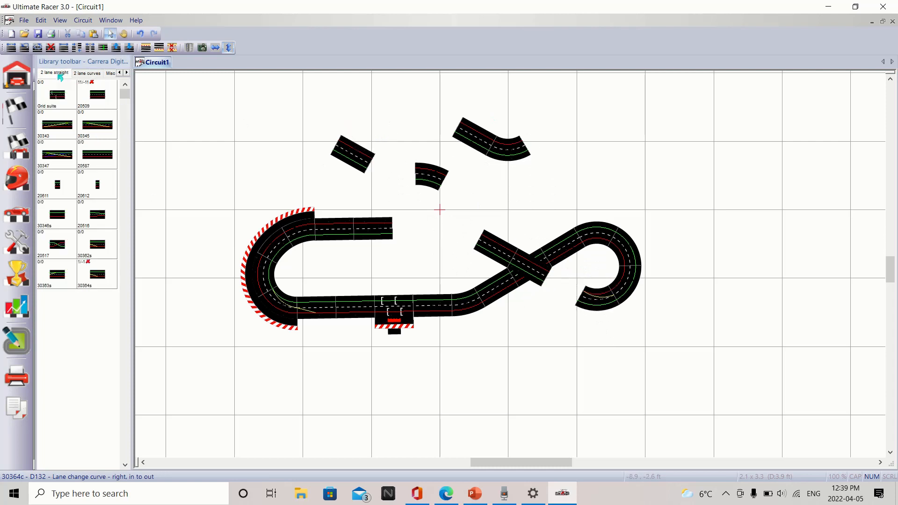
left_click_drag(112, 276, 472, 254)
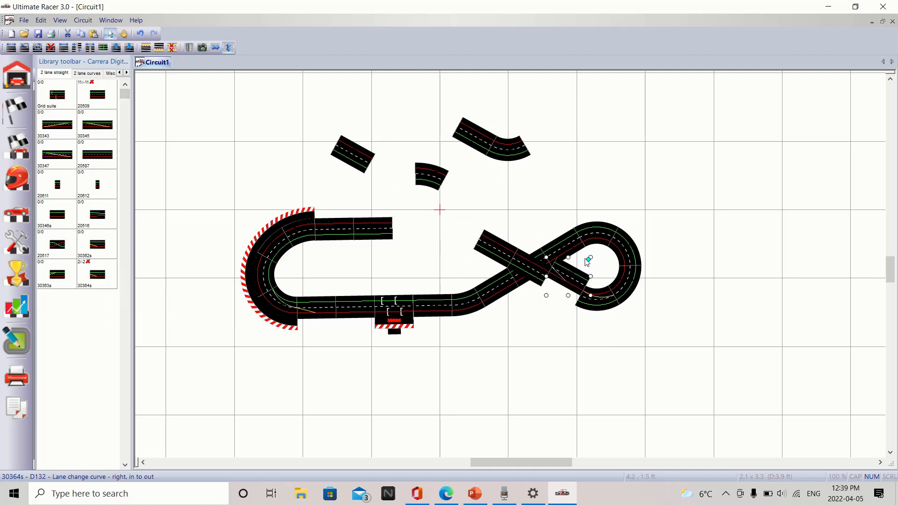
left_click_drag(577, 273, 586, 315)
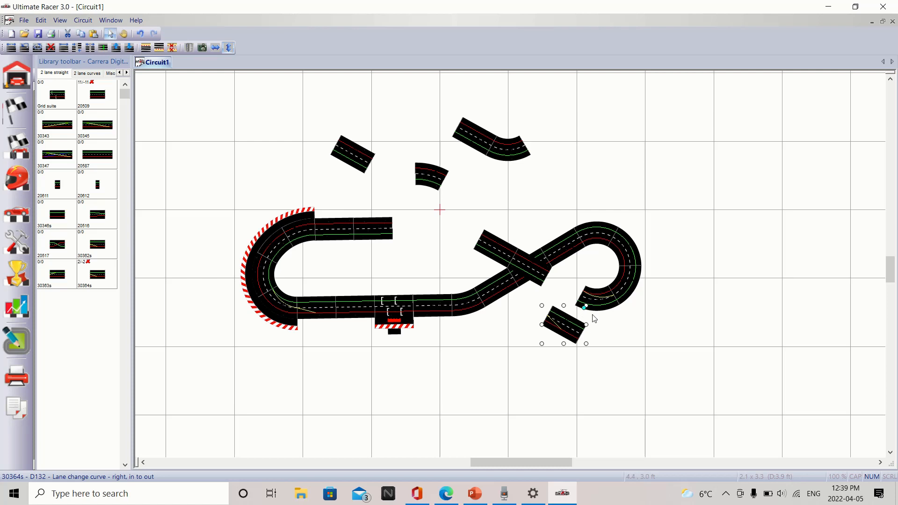
left_click_drag(563, 337, 531, 334)
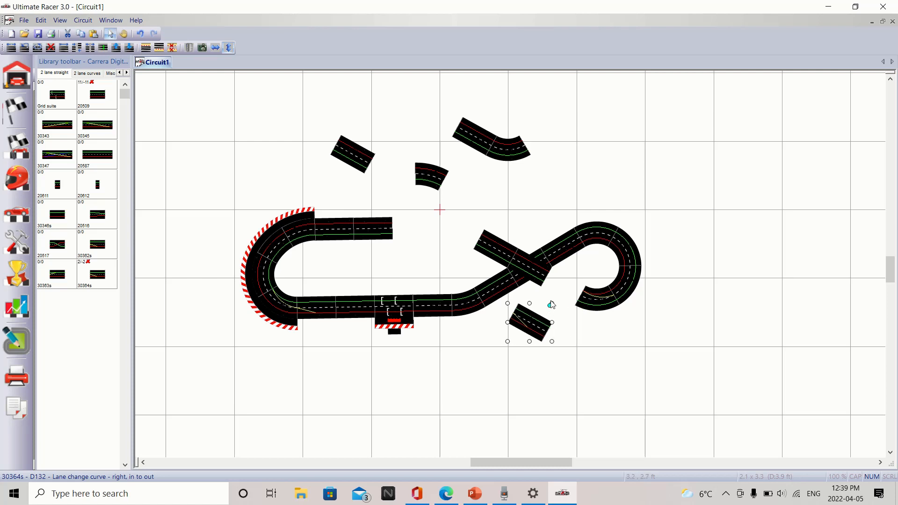
left_click_drag(551, 305, 571, 293)
left_click(479, 200)
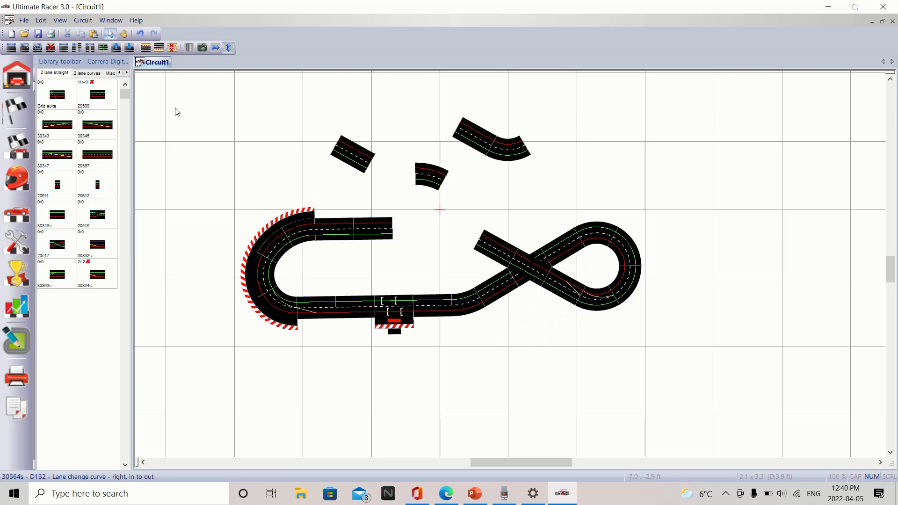
Attach a 20573 Curve 3/30° to the crossing section's free end and the loose straight to the upper straight's end
left_click(94, 73)
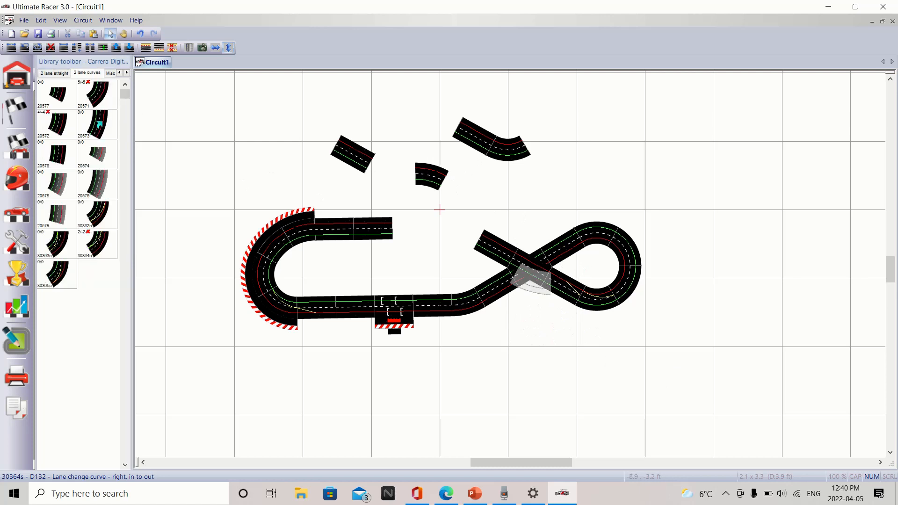
left_click(99, 124)
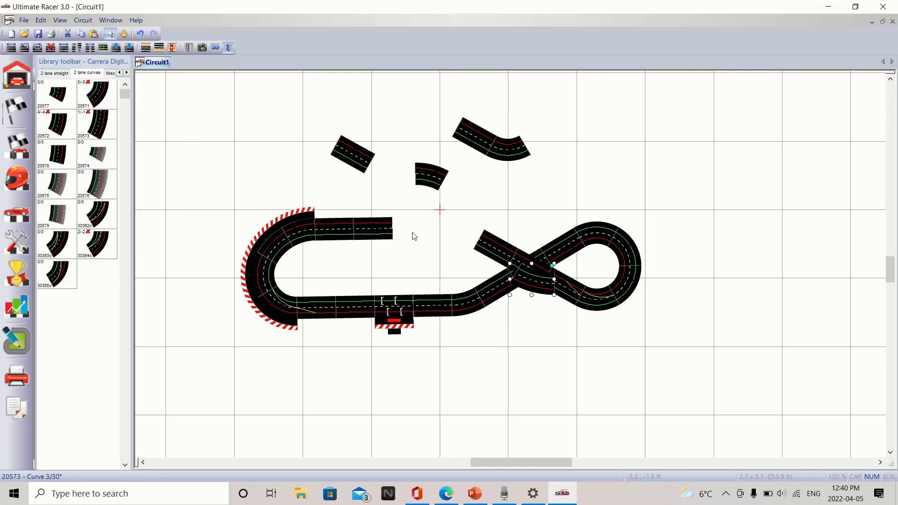
left_click_drag(529, 286, 459, 243)
left_click(421, 187)
left_click_drag(354, 168, 413, 248)
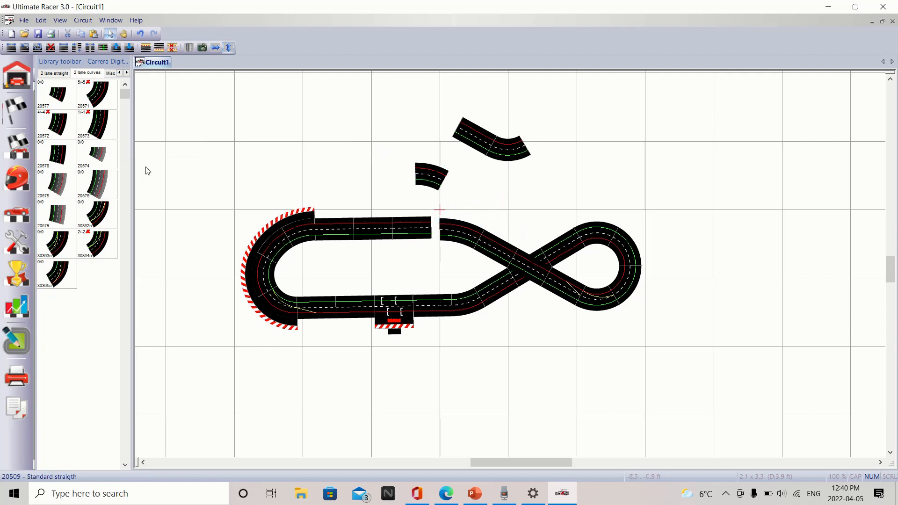
Try a 20611 1/3 straight in the gap between the upper straight and the 20573 curve, and delete it
left_click(59, 75)
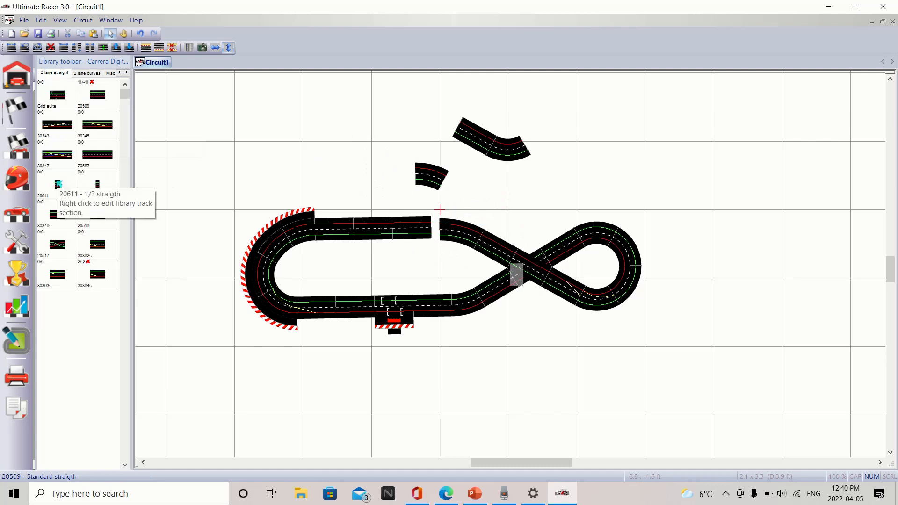
left_click(59, 184)
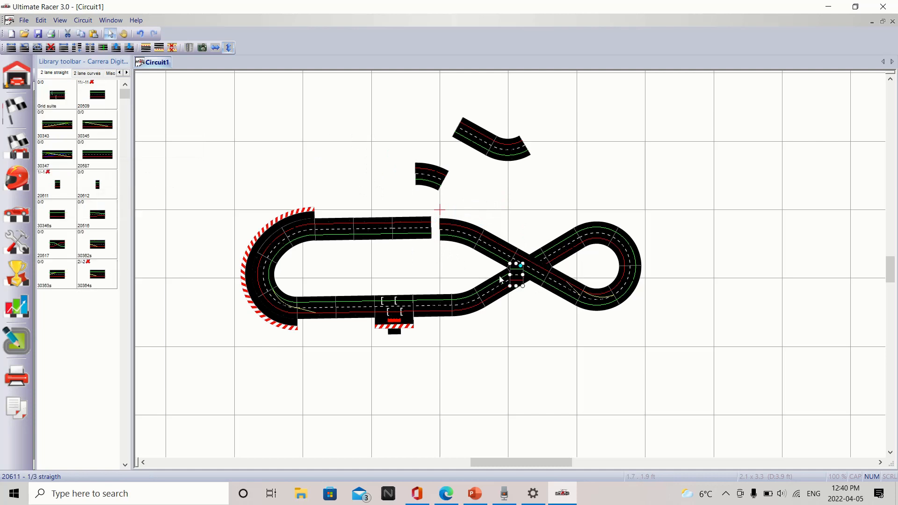
left_click_drag(517, 279, 435, 229)
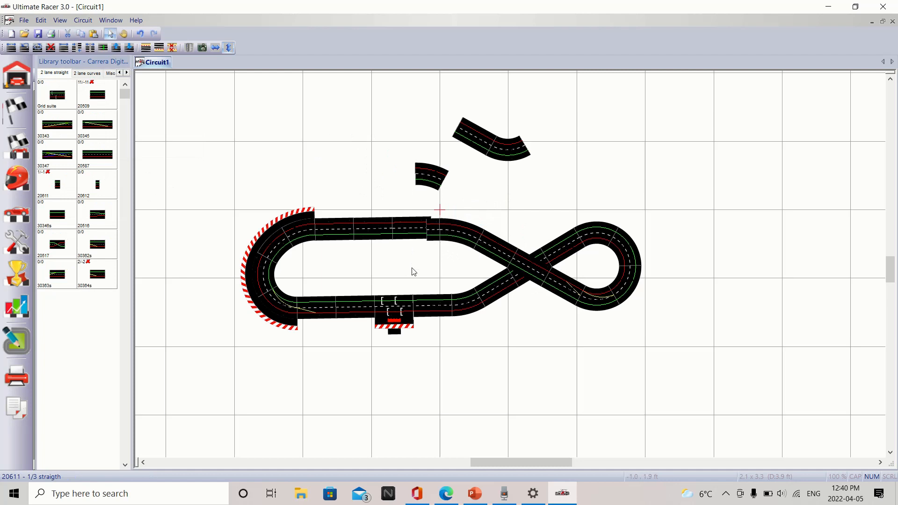
right_click(432, 232)
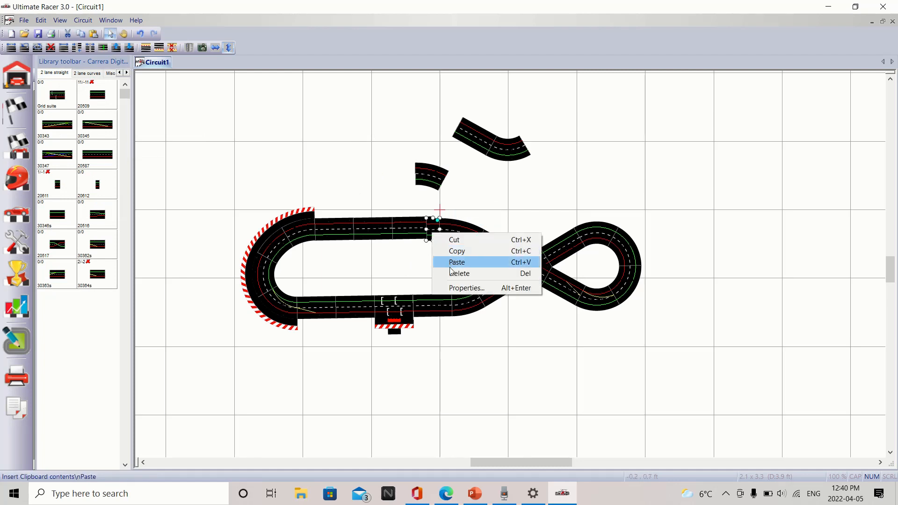
left_click(451, 273)
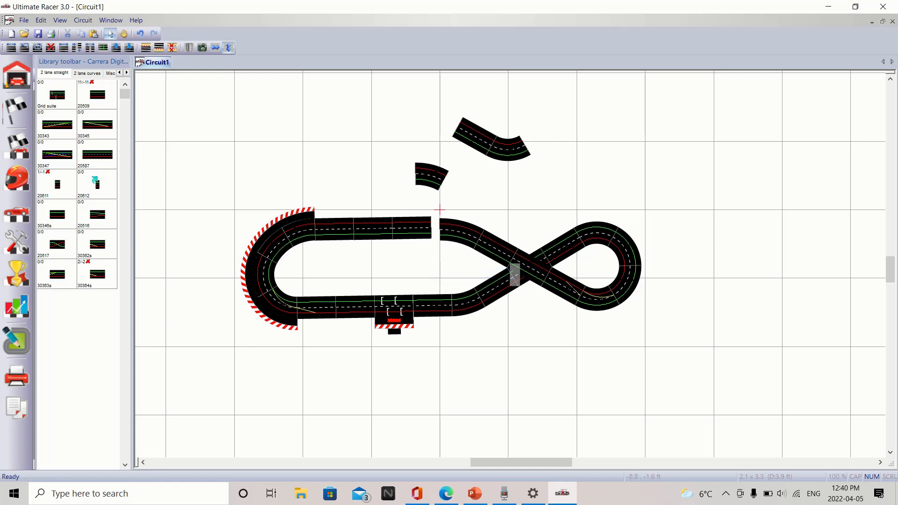
Add a 20612 1/4 straight, close the gap at the upper straight's end with it, and move the loose curve aside
left_click(94, 179)
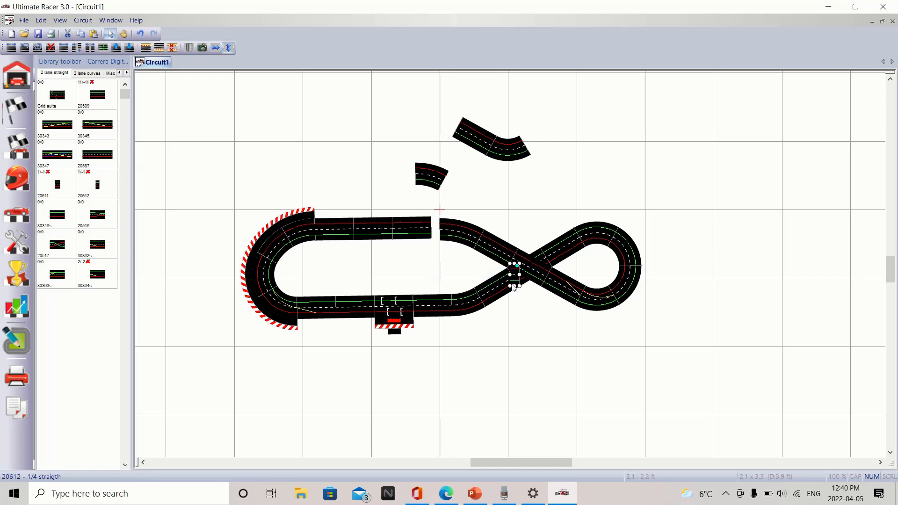
left_click_drag(513, 283, 435, 228)
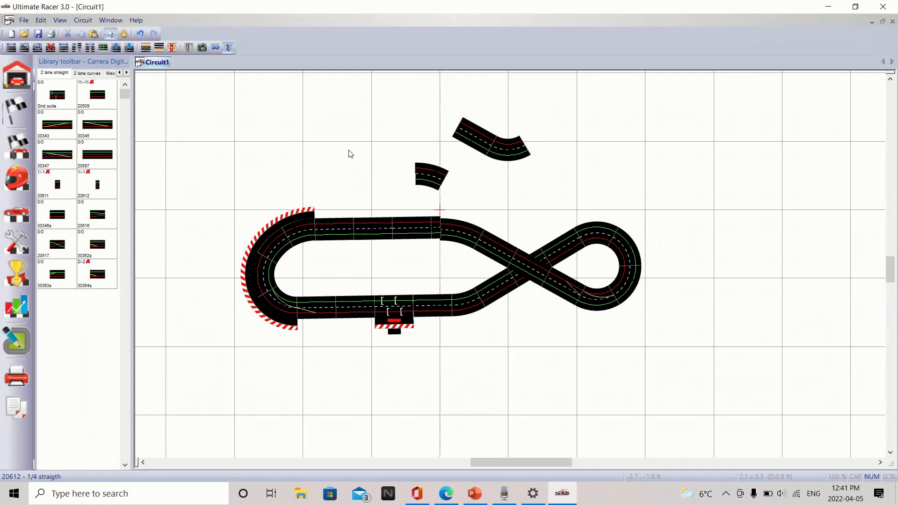
left_click_drag(418, 183, 293, 123)
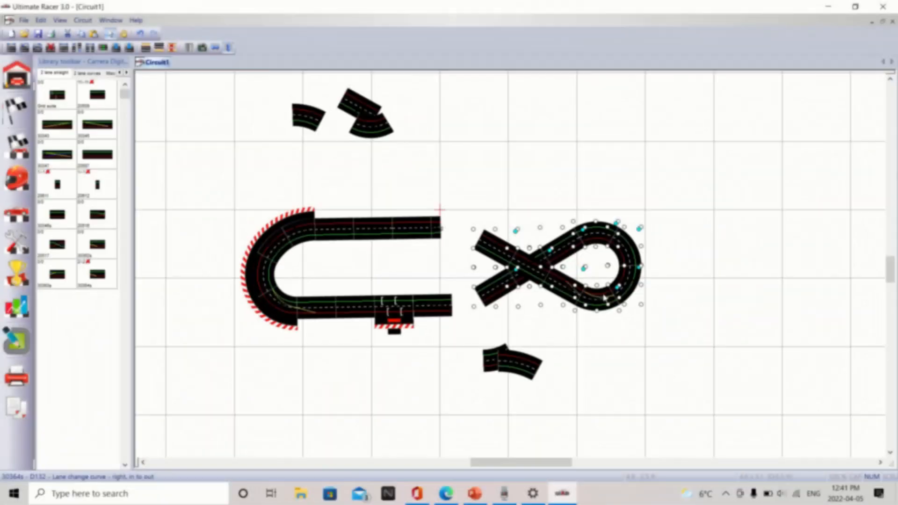
Move the detached crossing loop clear of the two straights and rotate it until its open ends point downward
left_click_drag(604, 298, 599, 248)
left_click(525, 150)
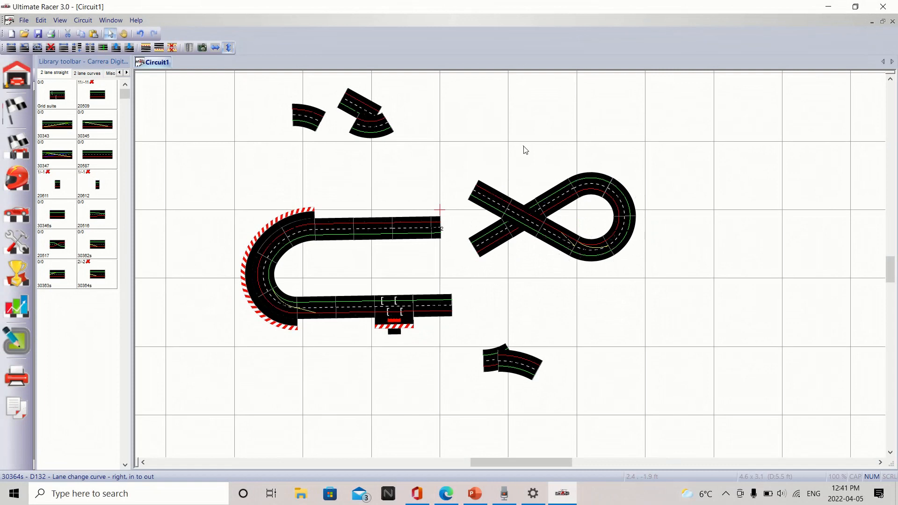
left_click(496, 254)
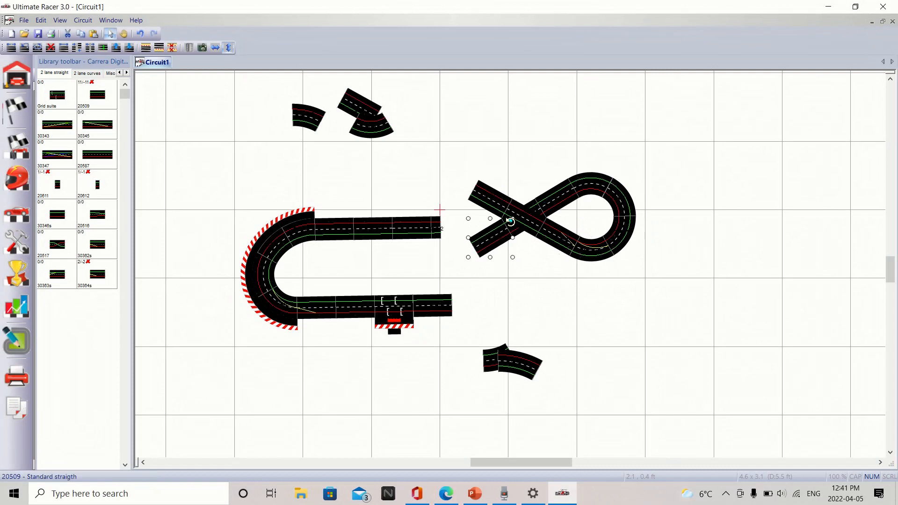
mouse_move(510, 220)
left_mouse_down()
mouse_move(490, 214)
mouse_move(522, 226)
left_mouse_up()
left_click_drag(477, 122, 628, 263)
left_click_drag(530, 205, 646, 227)
left_click(554, 187)
left_click(603, 267)
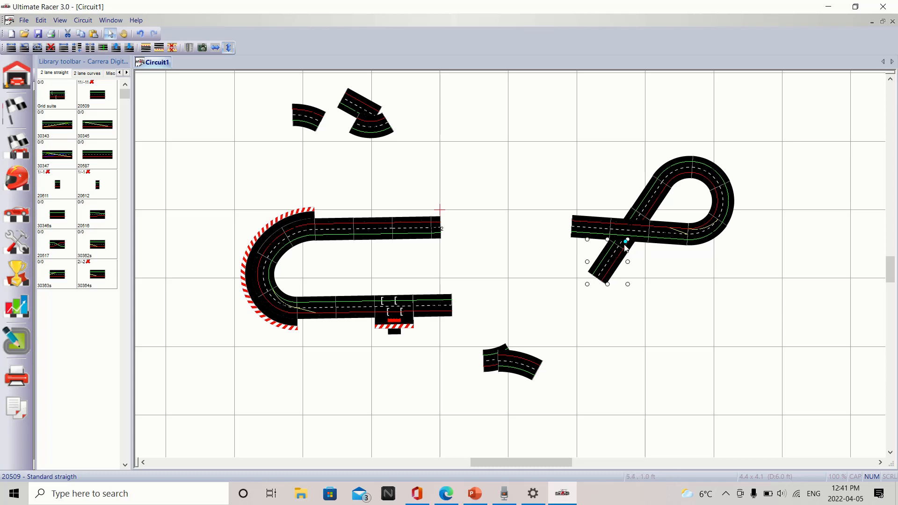
mouse_move(626, 241)
left_mouse_down()
mouse_move(608, 236)
mouse_move(617, 237)
left_mouse_up()
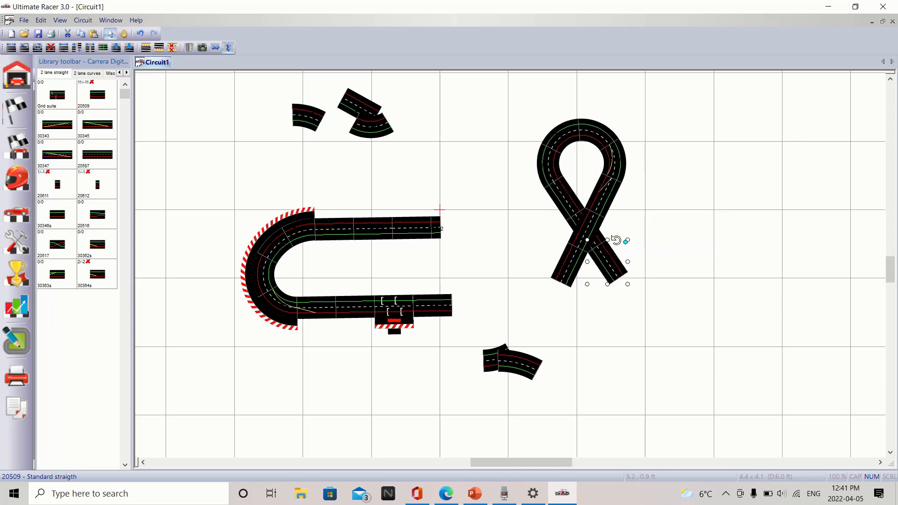
left_click_drag(523, 125, 619, 301)
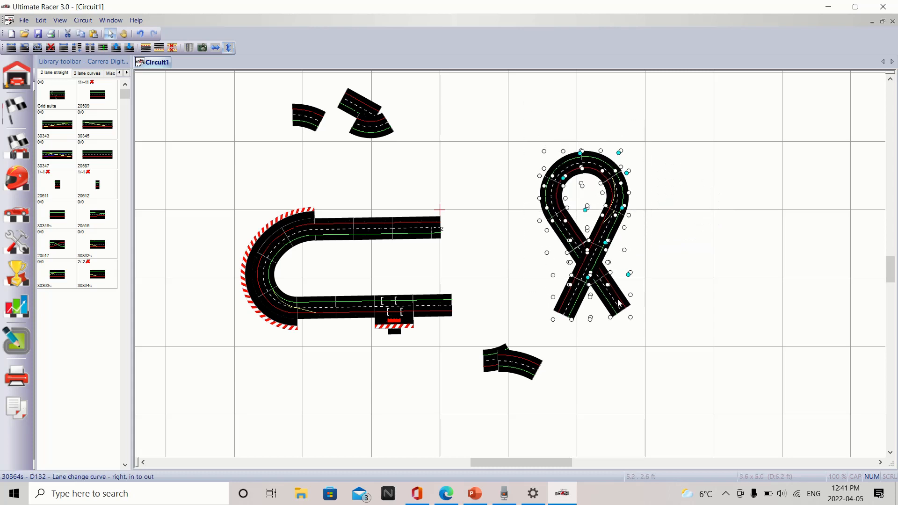
Take the standard straights, the 30364s lane change straight and the 30364c lane change curve off the loop's ends and set them aside
left_click(508, 228)
left_click_drag(579, 296, 455, 167)
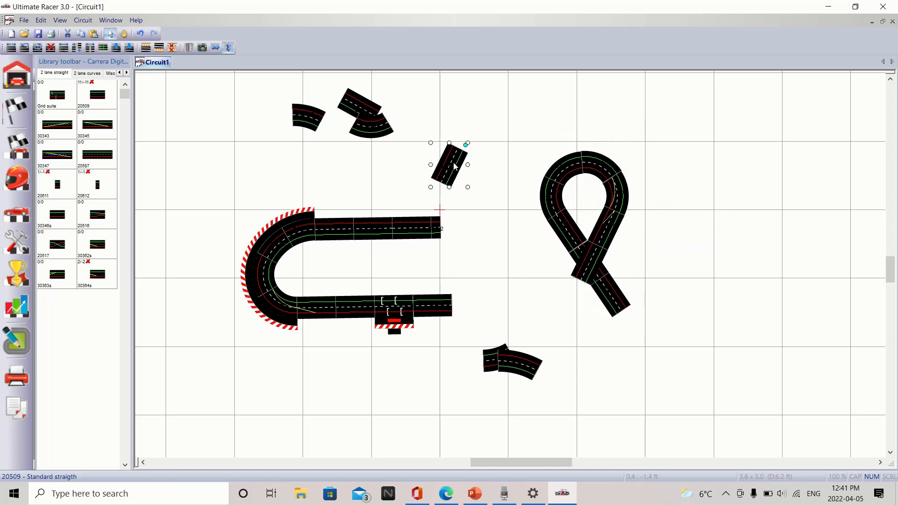
left_click_drag(613, 289, 556, 327)
left_click_drag(585, 261, 667, 285)
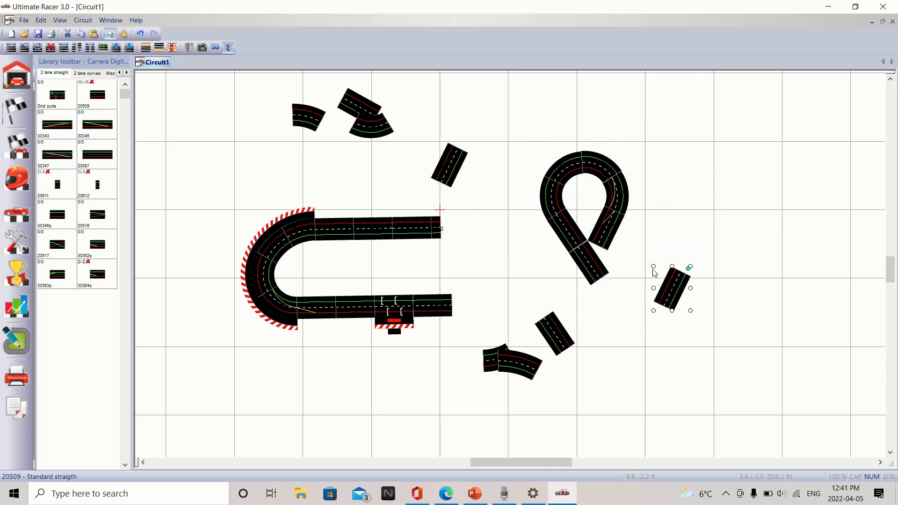
left_click_drag(609, 224, 487, 202)
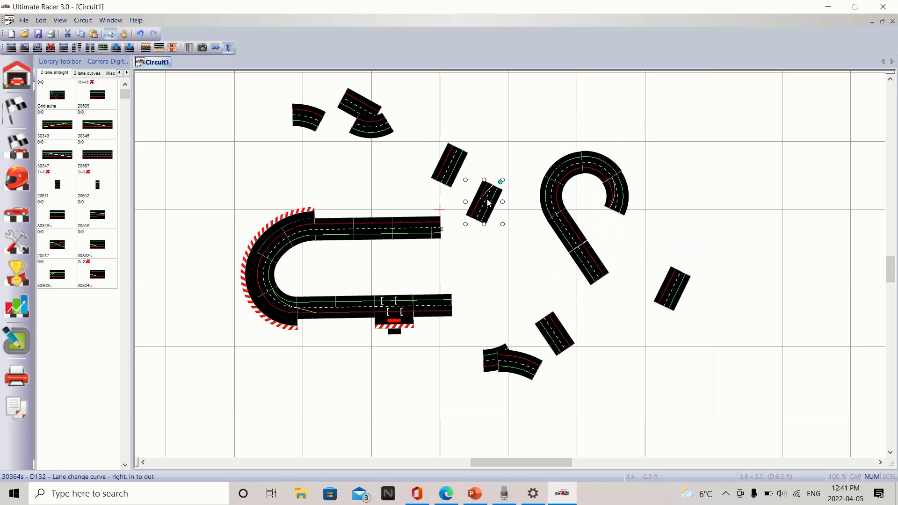
left_click_drag(626, 202, 492, 174)
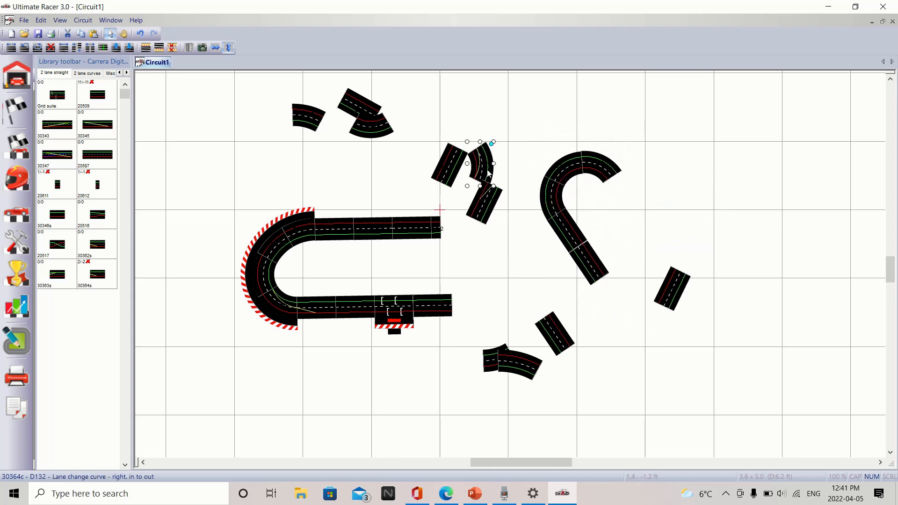
Extend the loop with the loose 20571 curve, the 30364c curve and the 30364s straight, and rotate it until the lane change straight is level
left_click_drag(373, 142, 622, 236)
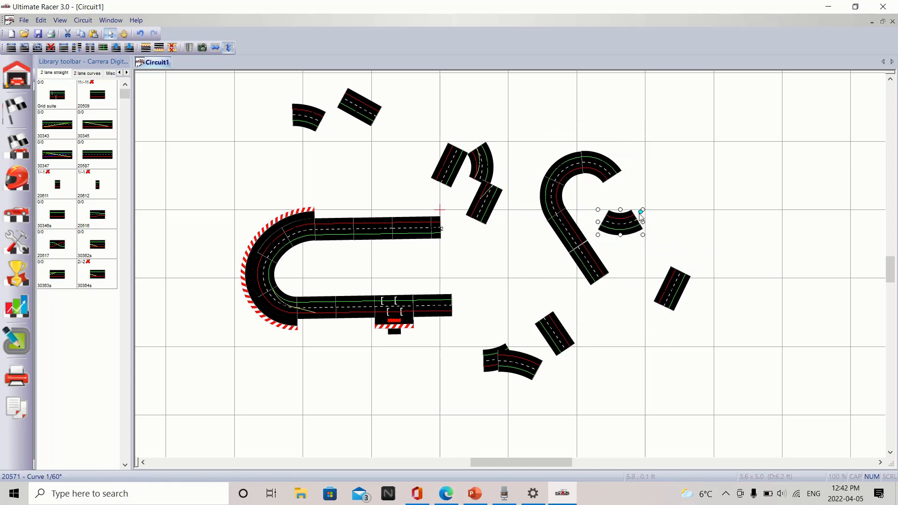
left_click_drag(640, 215, 619, 196)
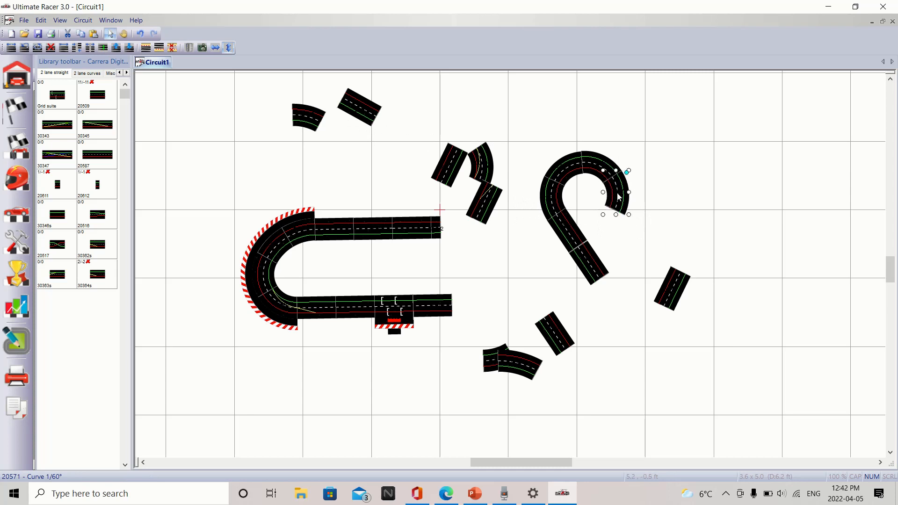
left_click_drag(482, 164, 621, 235)
left_click_drag(486, 202, 568, 230)
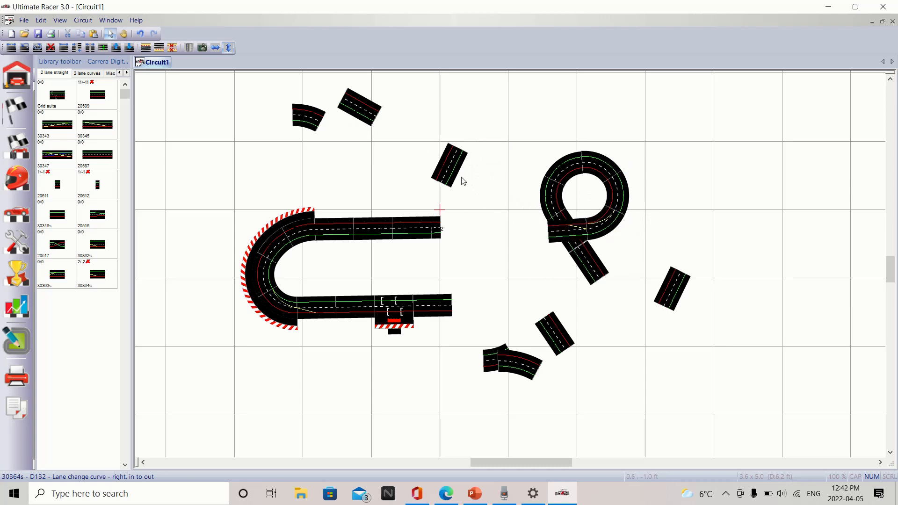
left_click(592, 265)
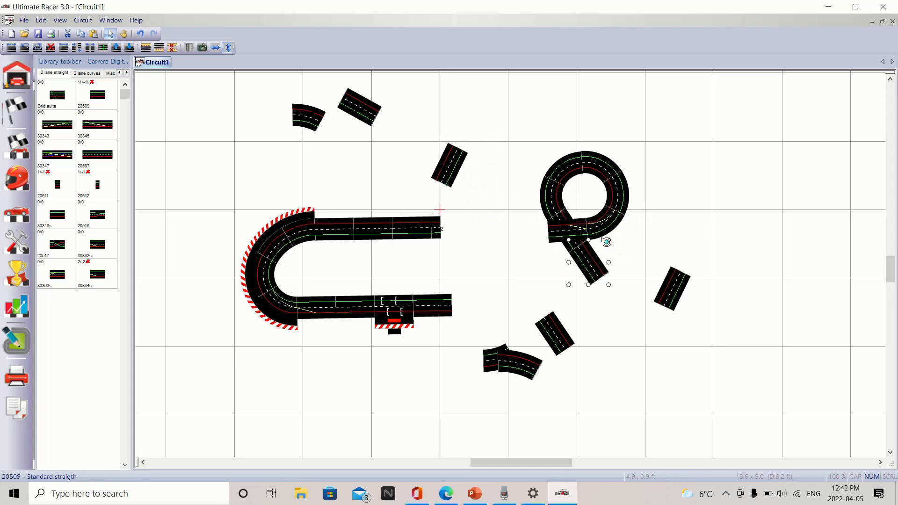
left_click_drag(608, 243, 602, 265)
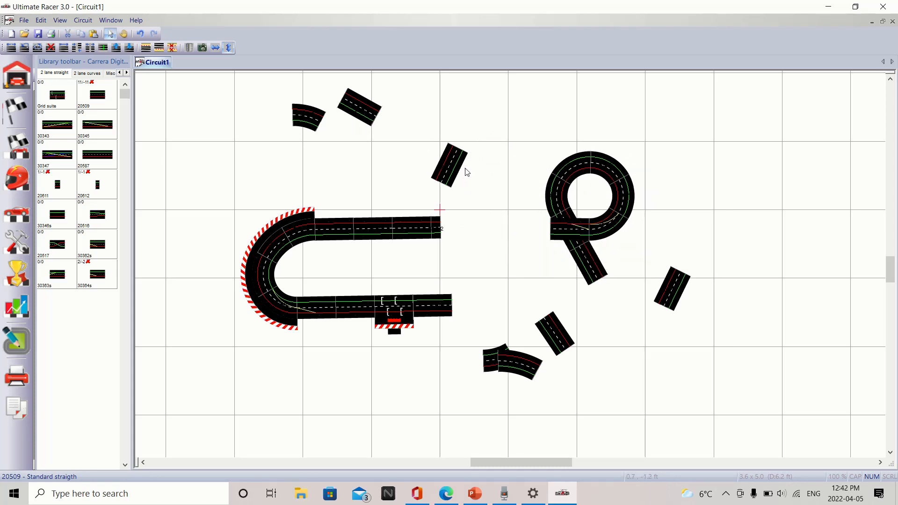
Take the 20612 1/4 straight off the upper straight's end and attach three loose 20509 standard straights there instead
left_click_drag(453, 163, 452, 216)
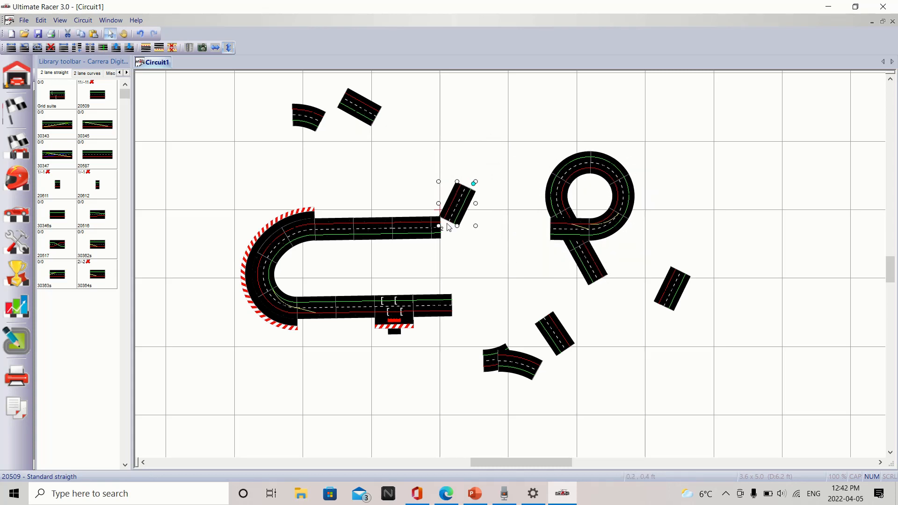
left_click_drag(434, 235, 299, 148)
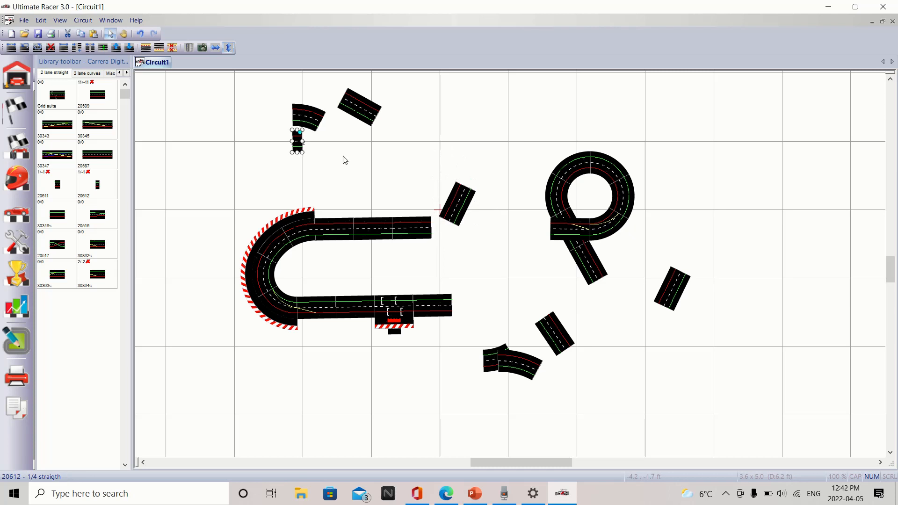
left_click_drag(452, 204, 442, 209)
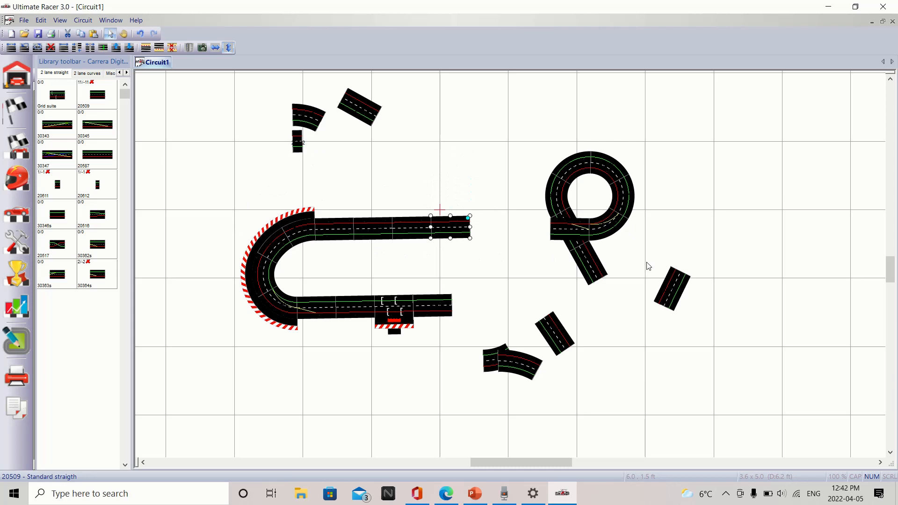
left_click_drag(680, 292, 498, 213)
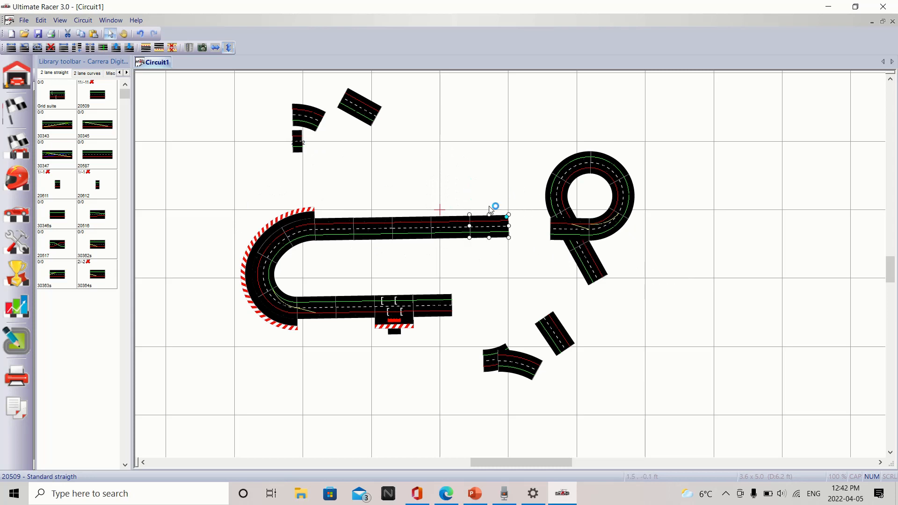
left_click_drag(372, 116, 537, 250)
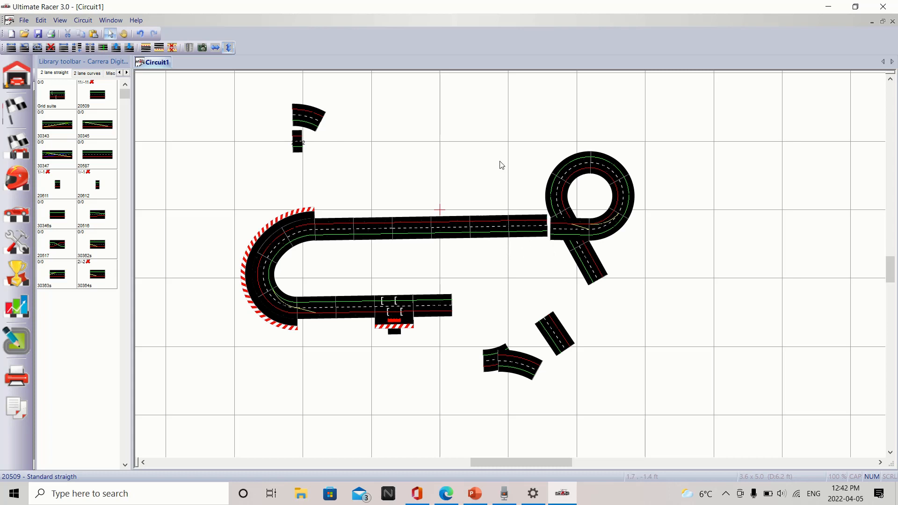
Rotate the left-hand section with its banked curve until both long straights are level
left_click(450, 298)
mouse_move(451, 298)
left_mouse_down()
mouse_move(441, 286)
mouse_move(454, 306)
left_mouse_up()
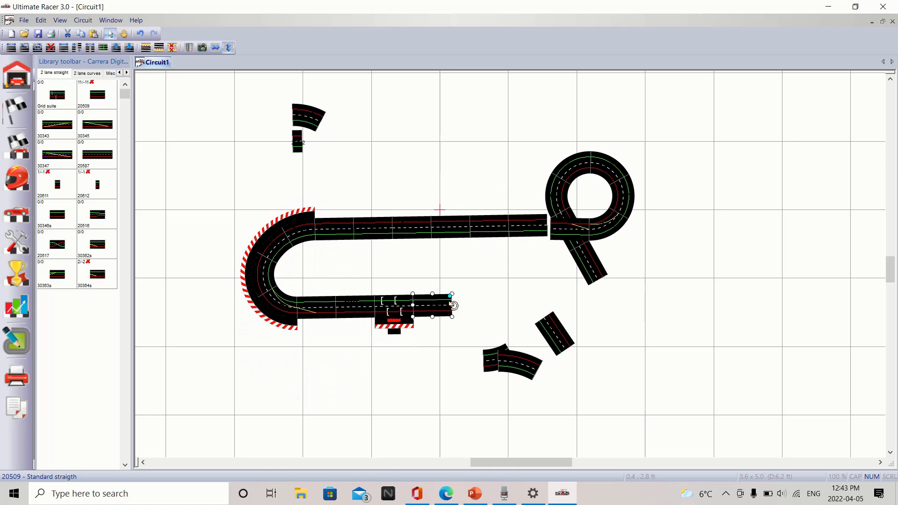
left_click_drag(454, 305, 452, 305)
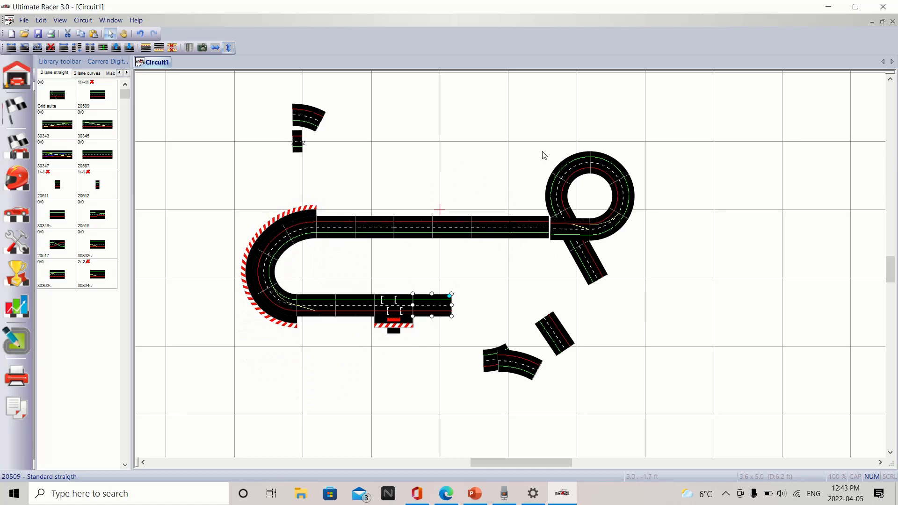
Select the whole loop and join its lane change straight to the end of the upper straight
left_click_drag(548, 150, 637, 279)
left_click(664, 265)
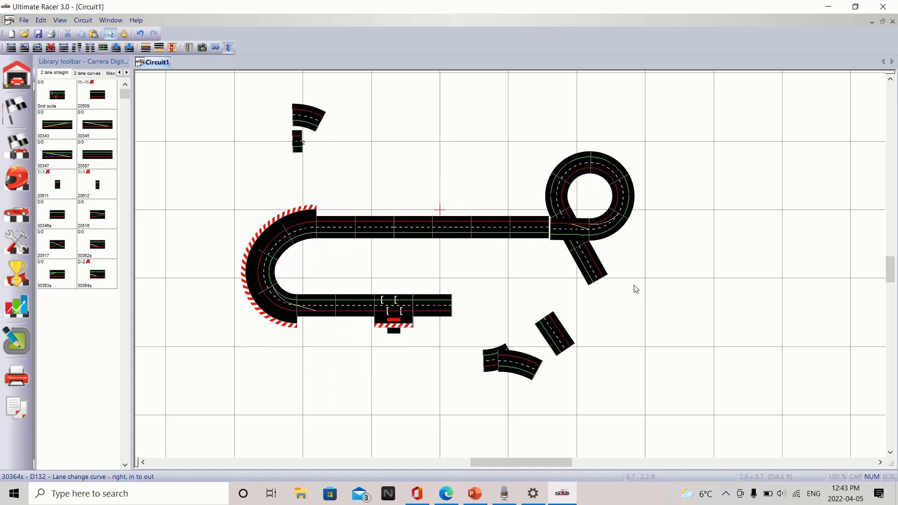
left_click_drag(637, 289, 567, 167)
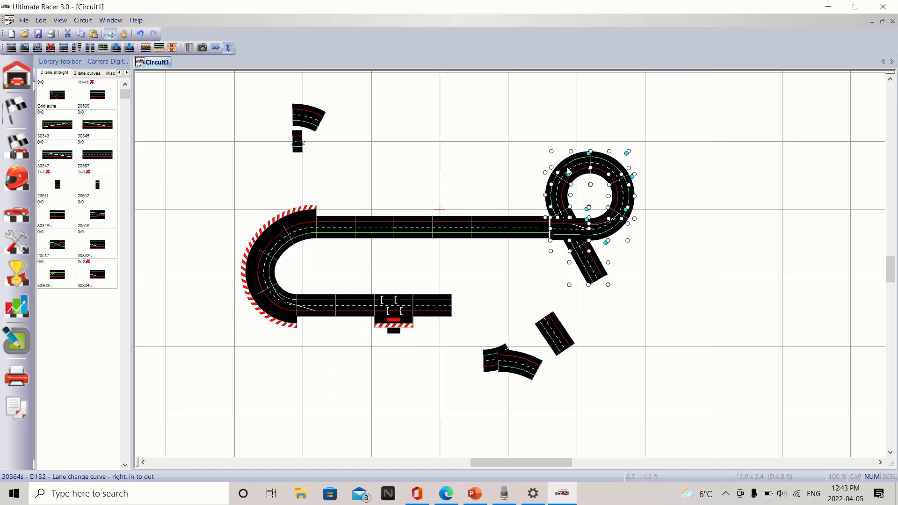
left_click_drag(572, 241, 569, 240)
Rotate the joined circuit about its lower end straight until the long straights are level again
left_click(434, 313)
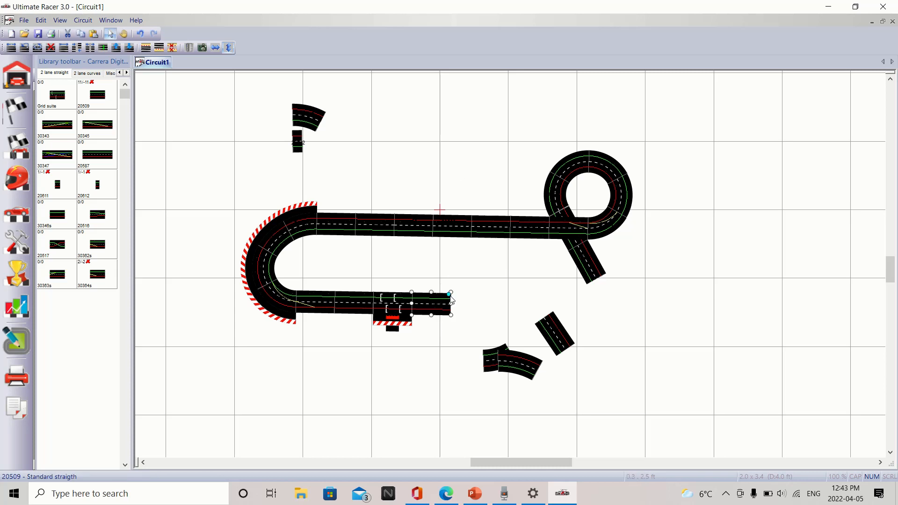
mouse_move(449, 294)
left_mouse_down()
mouse_move(448, 288)
mouse_move(454, 304)
left_mouse_up()
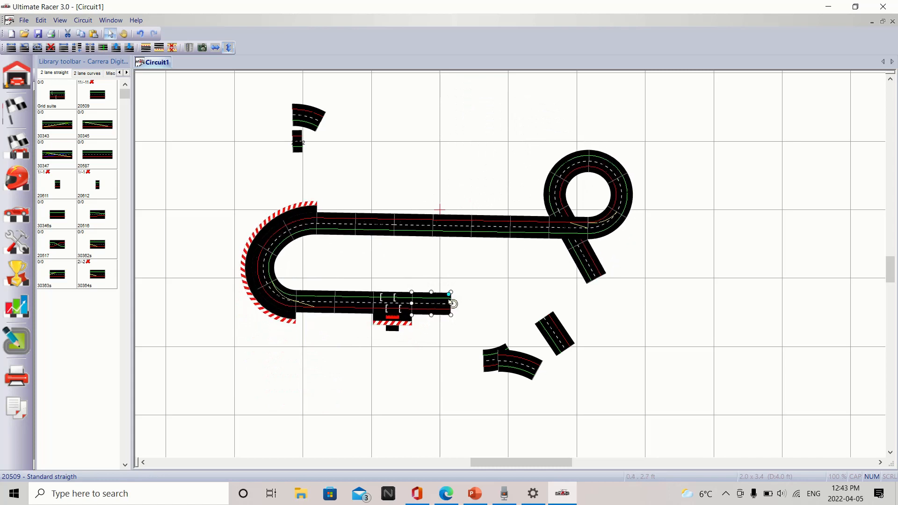
left_click_drag(454, 303, 456, 303)
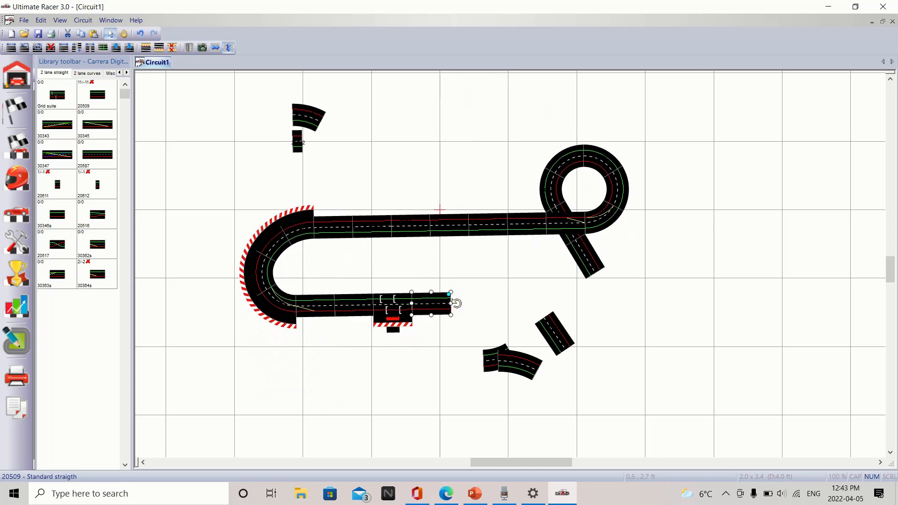
left_click_drag(456, 303, 462, 304)
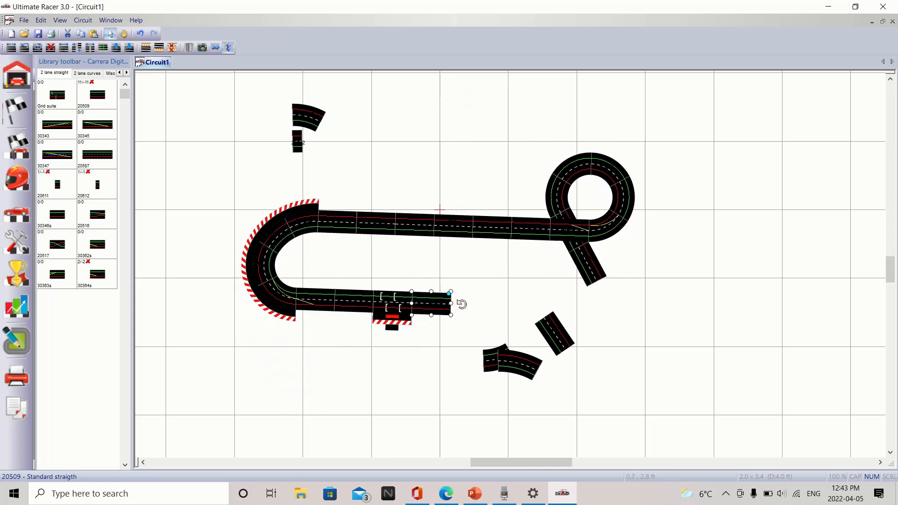
left_click_drag(462, 305, 463, 303)
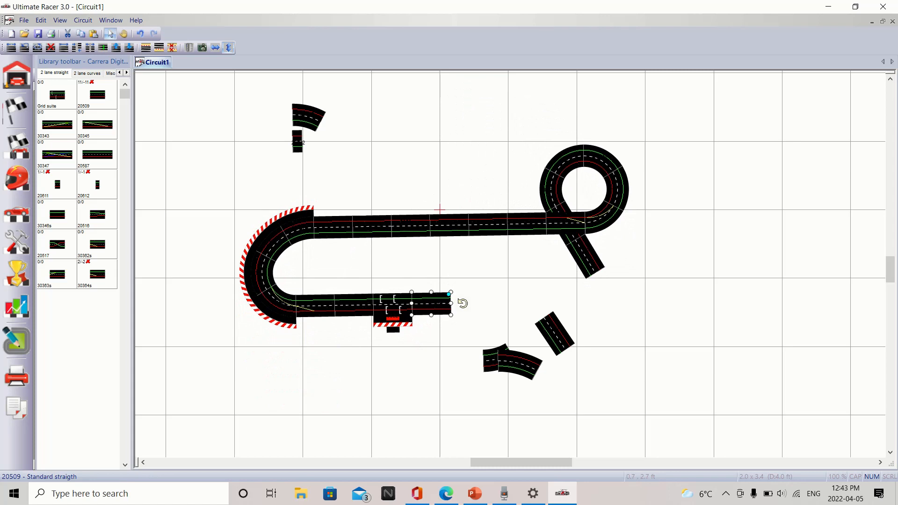
left_click_drag(463, 303, 463, 303)
left_click(512, 280)
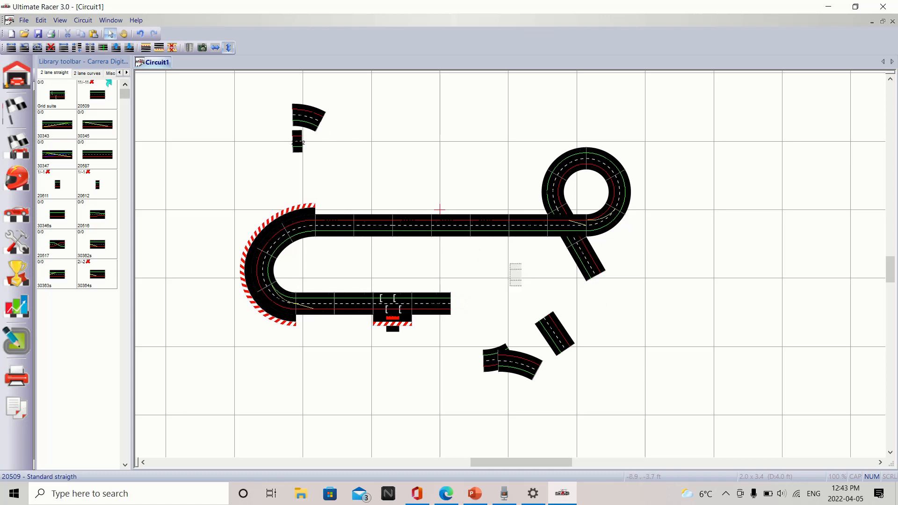
Add a 20571 curve below the loop's crossing leg, rotate it, and take the end standard straight off that leg
left_click(89, 73)
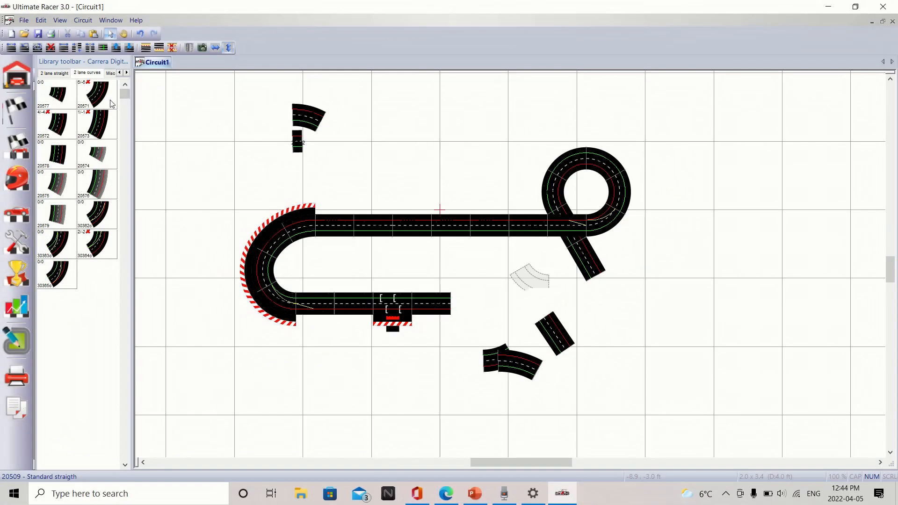
left_click(541, 287)
left_click_drag(541, 289, 619, 325)
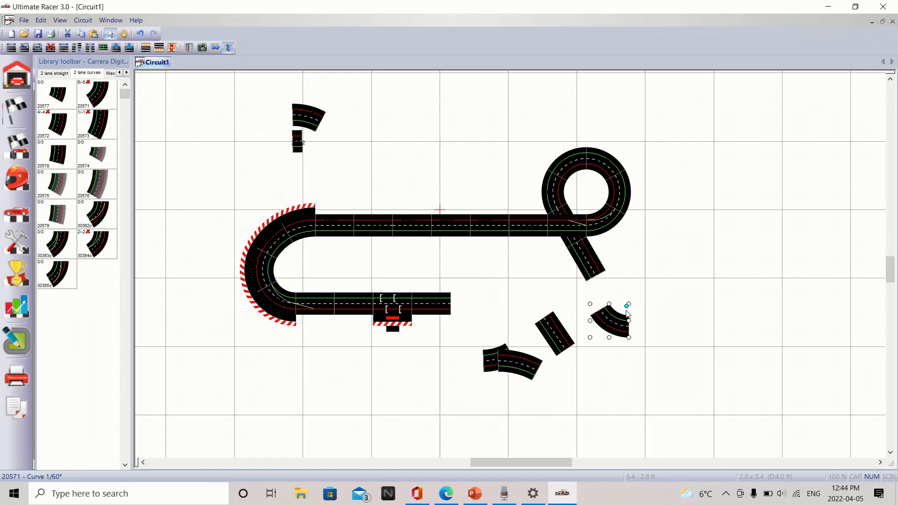
left_click_drag(627, 305, 412, 177)
left_click(529, 306)
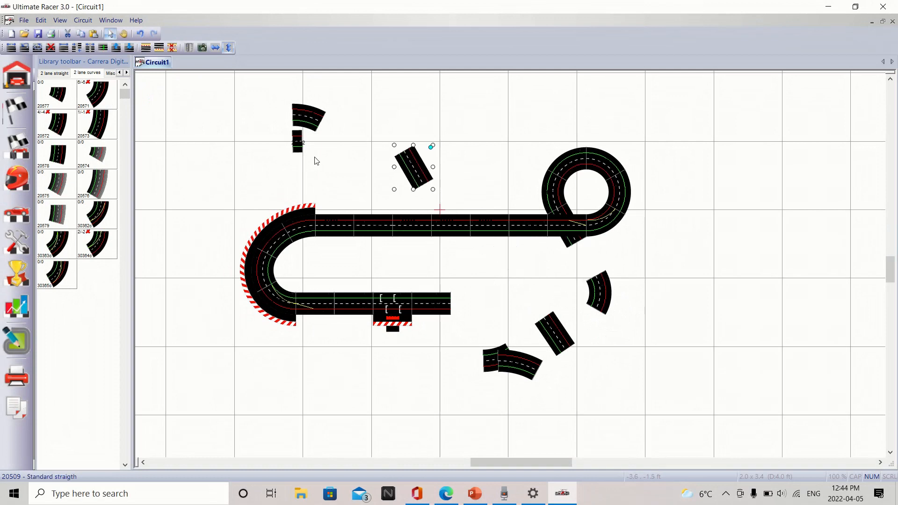
Set the 20612 1/4 straight aside and bridge the crossing leg to the 20571 curve with a loose 20509 standard straight
left_click_drag(298, 146, 586, 250)
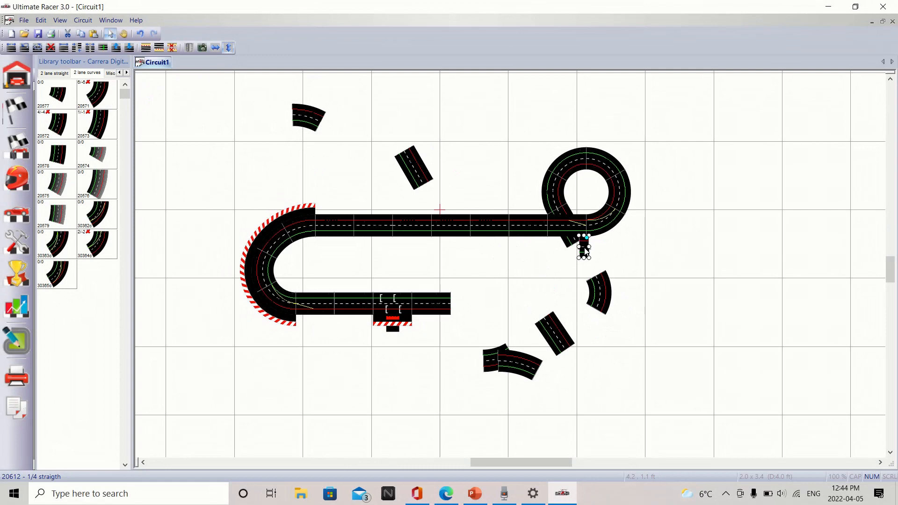
left_click_drag(586, 251, 664, 297)
left_click_drag(556, 336, 589, 263)
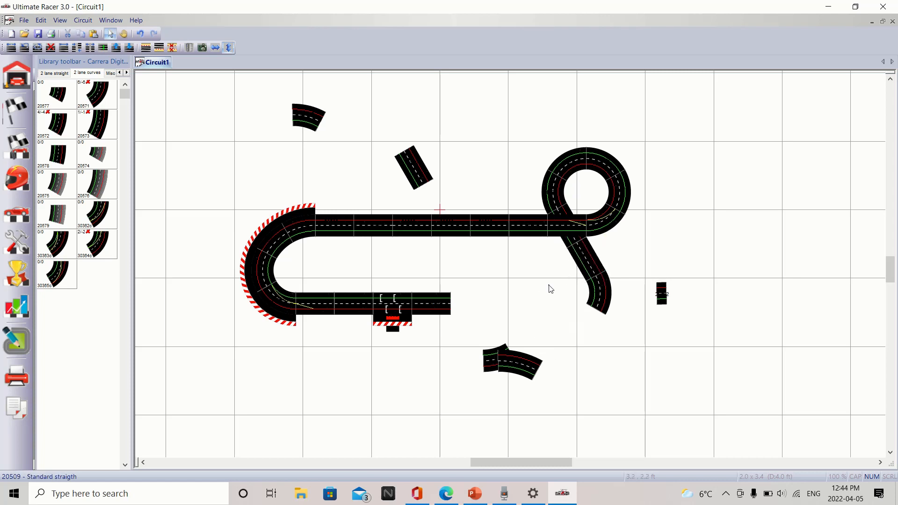
Gather the loose 20509 standard straight, 20572 curve and 20612 1/4 straight with the spare pieces below the circuit
left_click_drag(415, 171, 551, 386)
left_click_drag(314, 121, 504, 384)
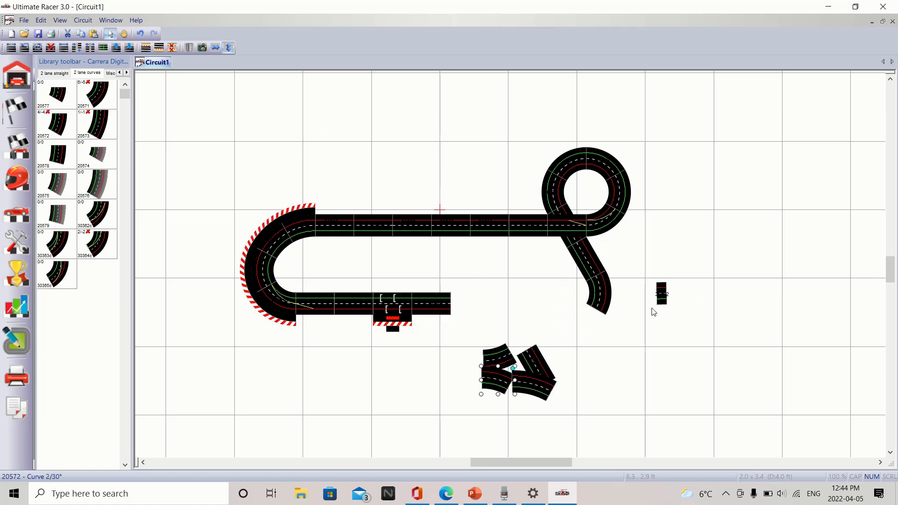
left_click_drag(664, 302, 580, 380)
Try to rotate the joined circuit about the crossing leg's end curve and shift the whole circuit slightly sideways
left_click(598, 309)
left_click_drag(608, 271, 612, 295)
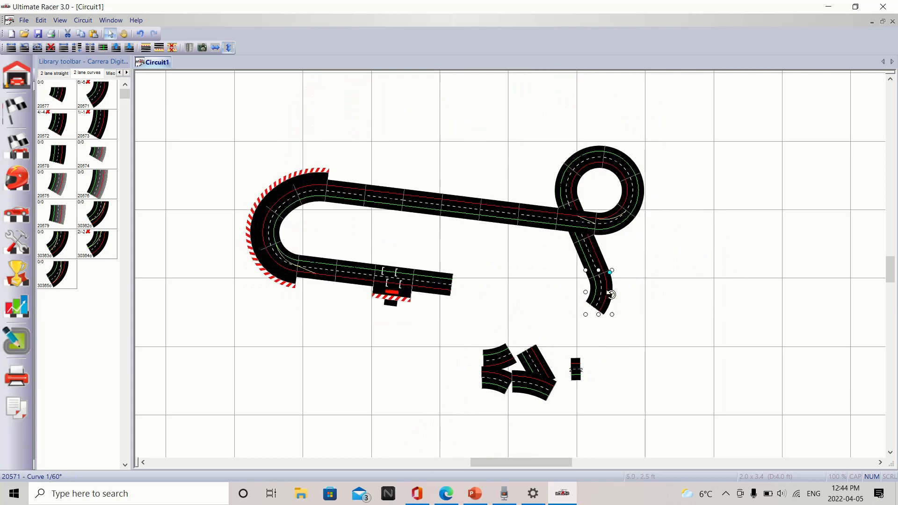
left_click_drag(241, 136, 646, 318)
left_click(613, 309)
left_click_drag(223, 132, 651, 326)
left_click_drag(601, 296, 592, 298)
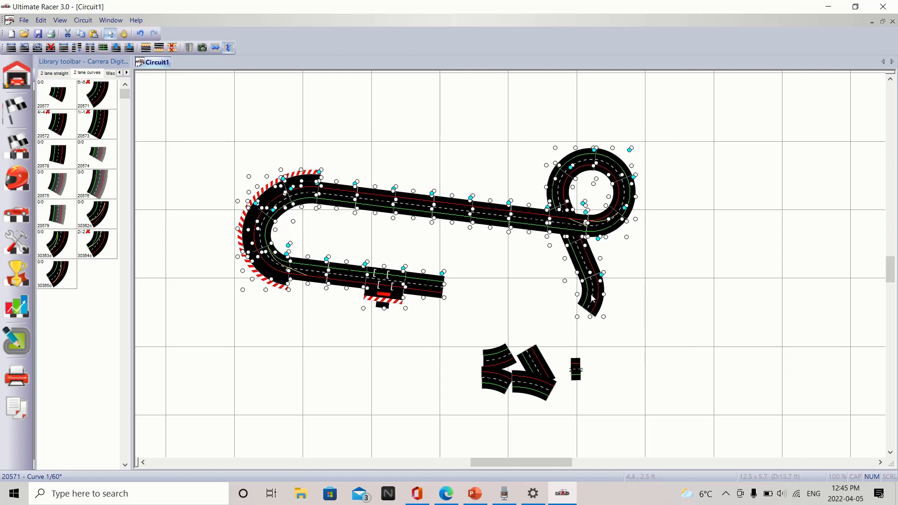
left_click(653, 314)
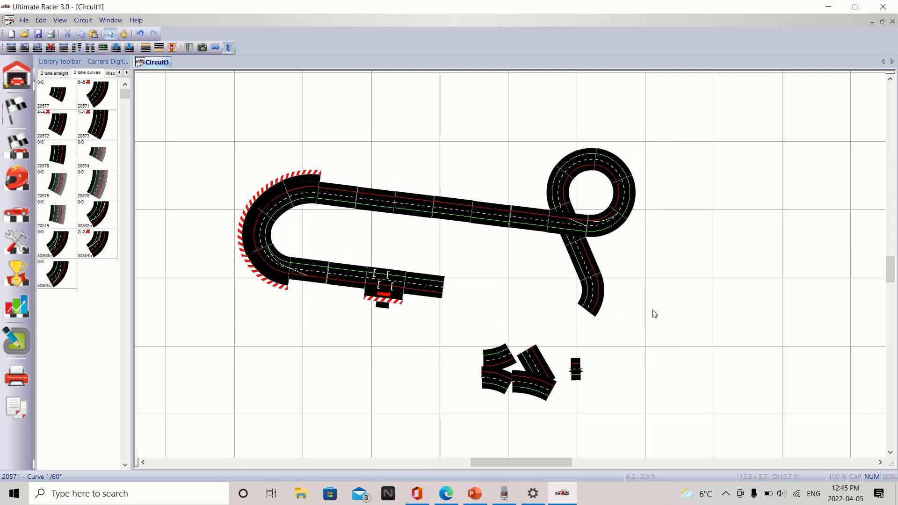
Undo the circuit's sideways shift and rotation
left_click(586, 244)
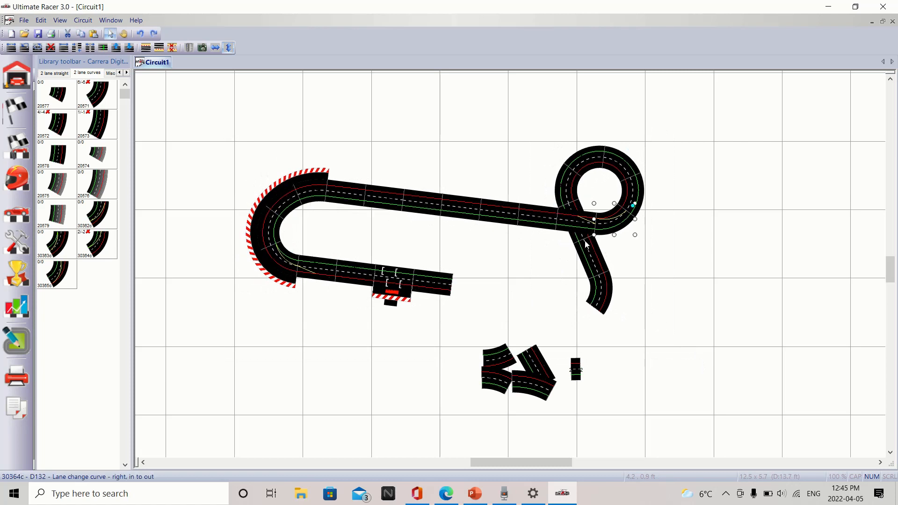
key("ctrl+z")
key("ctrl+z")
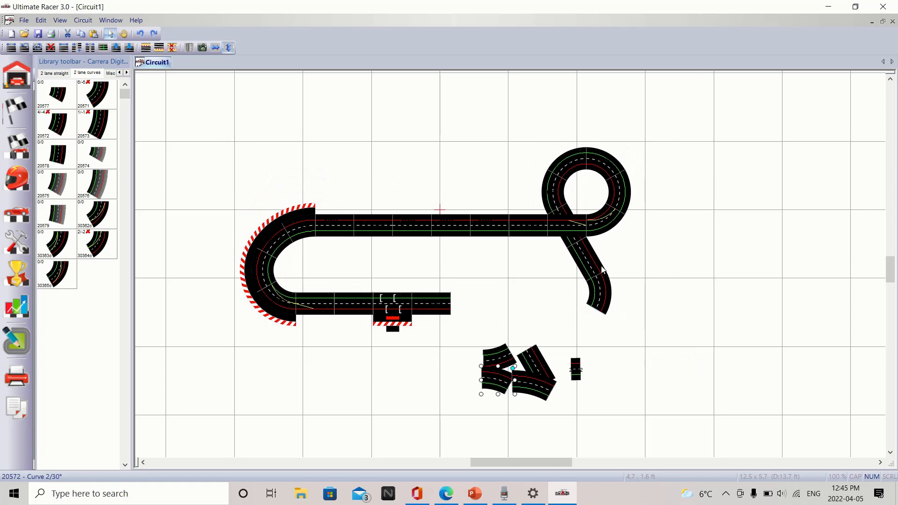
Take the two 20509 standard straights and the last 20571 curve off the loop's crossing end
left_click_drag(593, 263, 613, 375)
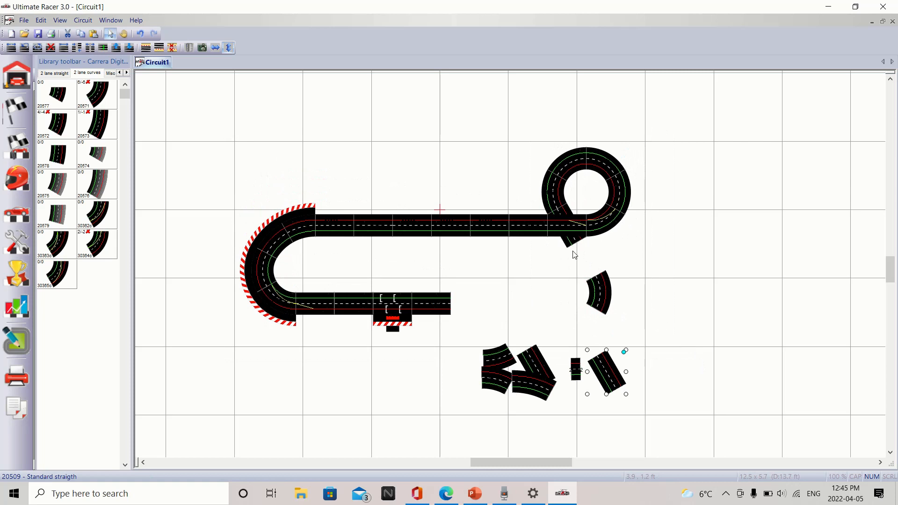
left_click_drag(552, 191, 642, 320)
left_click_drag(570, 246, 702, 305)
left_click(447, 184)
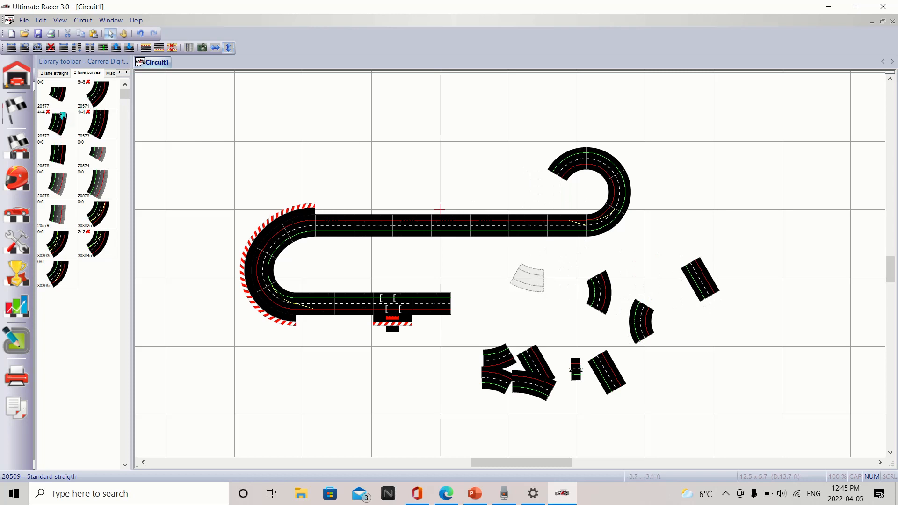
Add a 20577 1/30° curve and attach it to the loop's open end
left_click(60, 89)
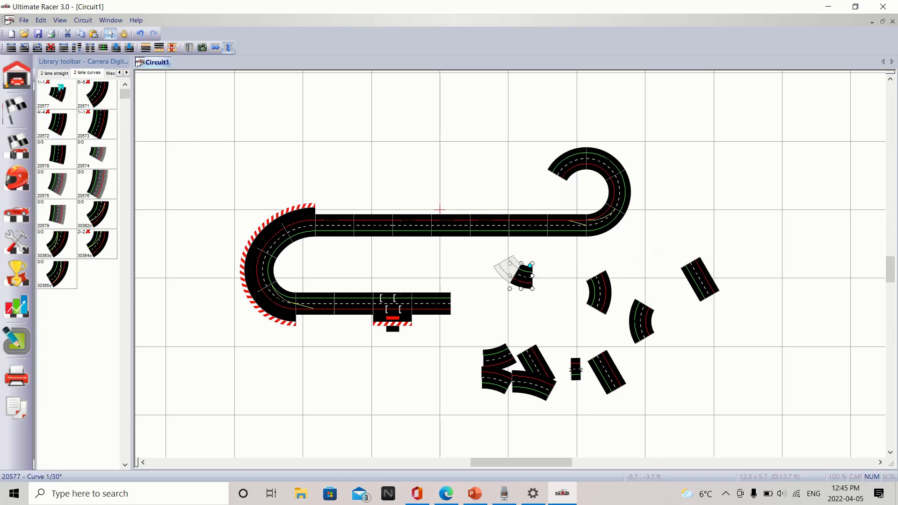
left_click_drag(533, 278, 498, 206)
left_click_drag(495, 162, 557, 182)
left_click(486, 153)
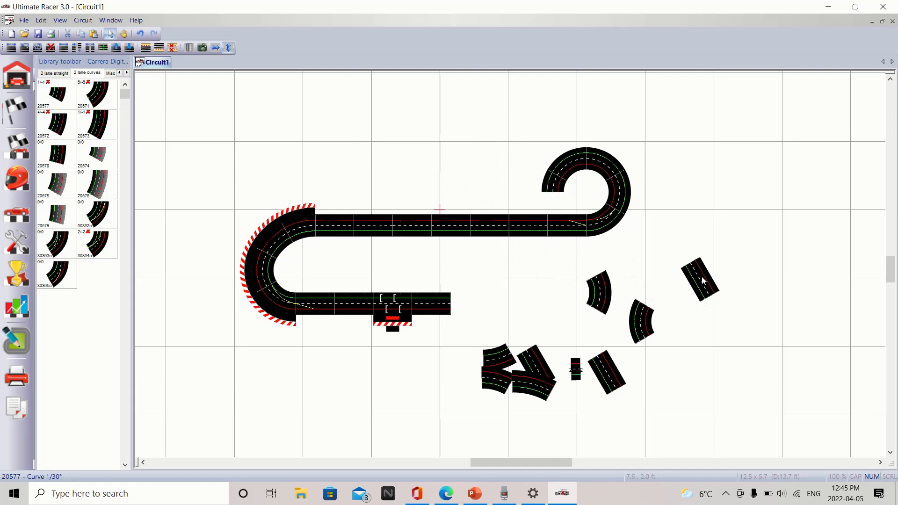
Attach two loose 20509 standard straights to the loop's 20577 curve so they cross the upper straight at a right angle
left_click_drag(703, 280, 559, 201)
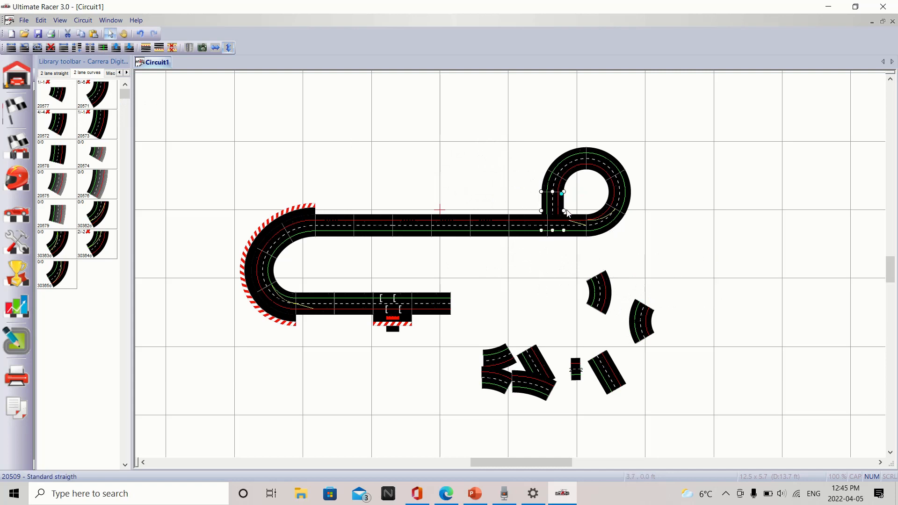
left_click_drag(602, 372, 553, 251)
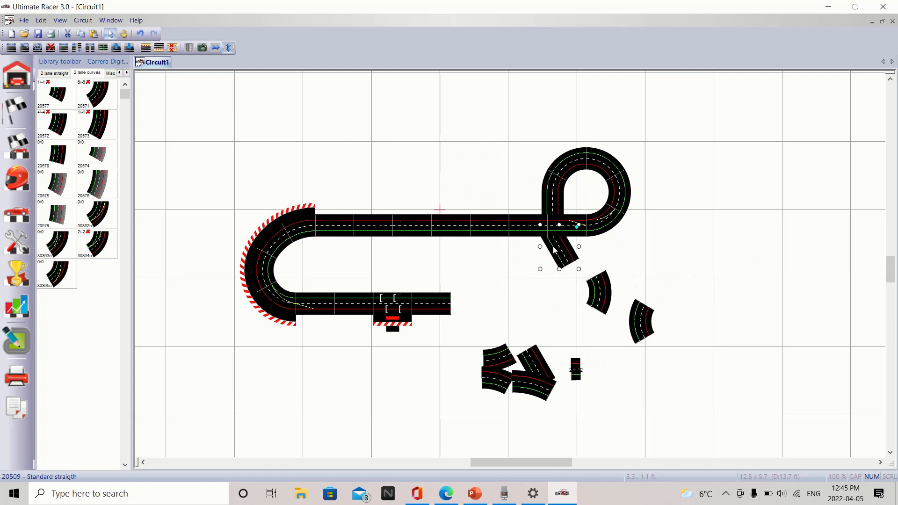
left_click(478, 125)
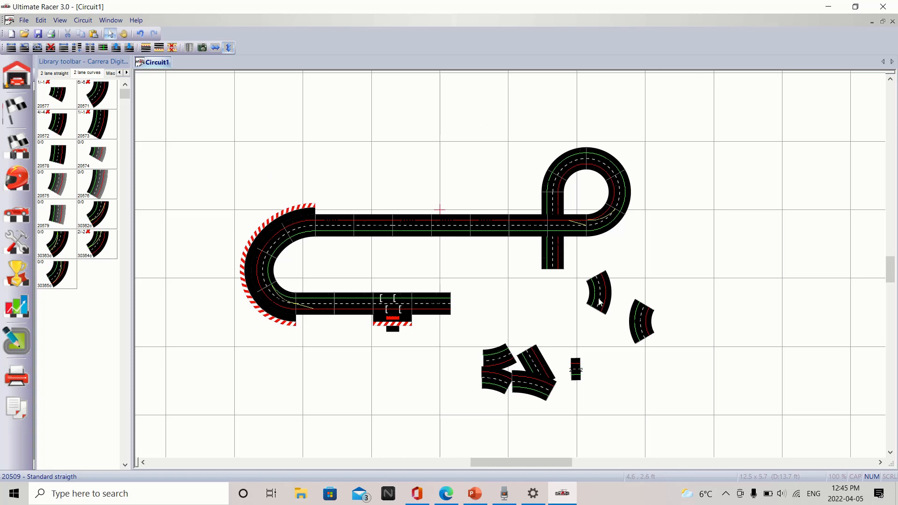
Move the two loose 20571 curves to the spare pieces and attach one to the crossing leg's lower end, turning toward the lower straight
left_click_drag(601, 303, 602, 379)
left_click_drag(642, 323, 641, 368)
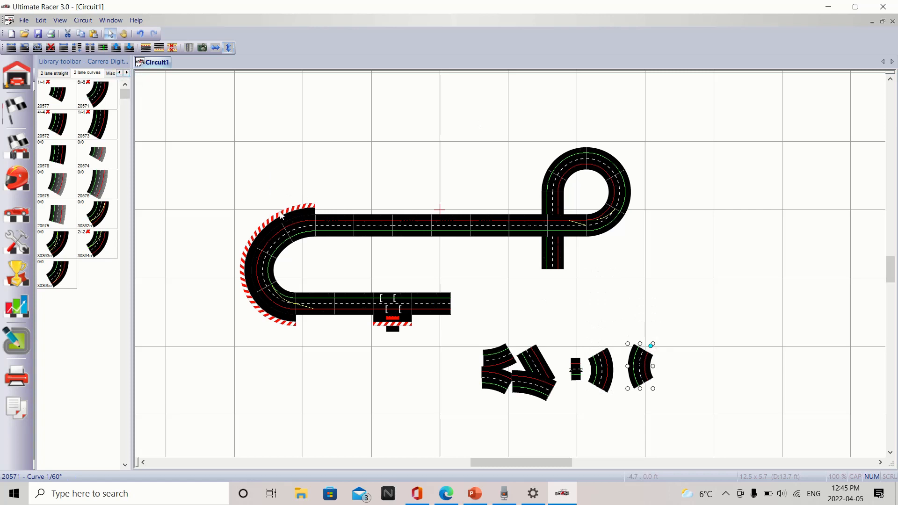
left_click_drag(643, 367, 547, 309)
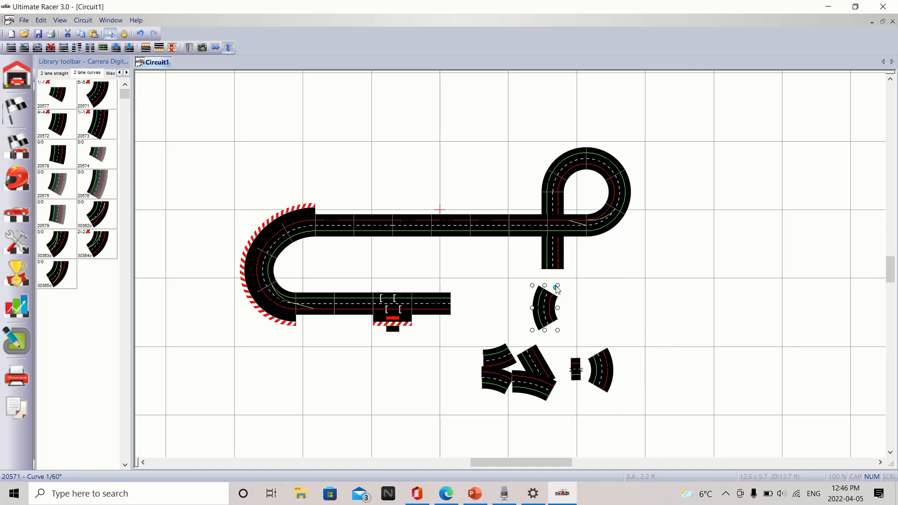
left_click(532, 277)
left_click(547, 305)
mouse_move(558, 292)
left_mouse_down()
mouse_move(521, 287)
mouse_move(548, 285)
left_mouse_up()
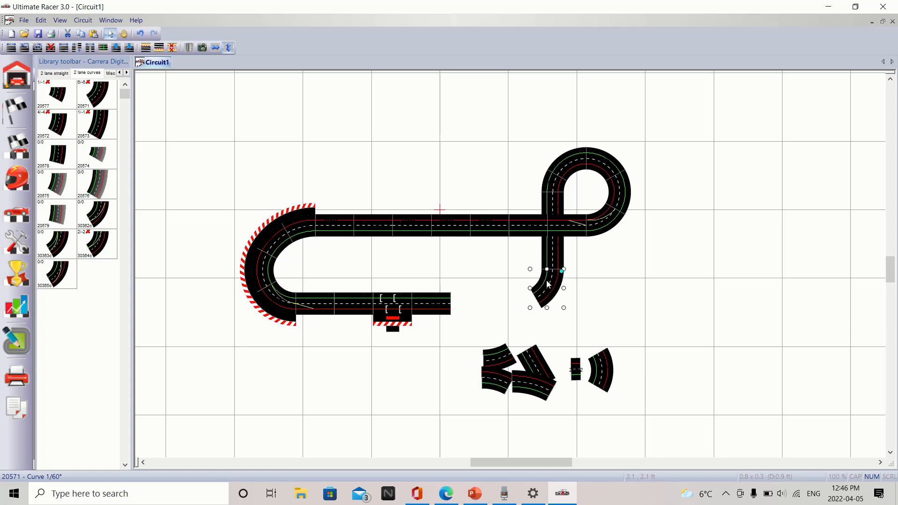
Try replacing the 20571 curve at the crossing leg's lower end with two loose 20572 2/30° curves
left_click_drag(541, 305, 633, 383)
left_click(497, 365)
left_click_drag(497, 365, 627, 328)
left_click_drag(495, 373, 498, 350)
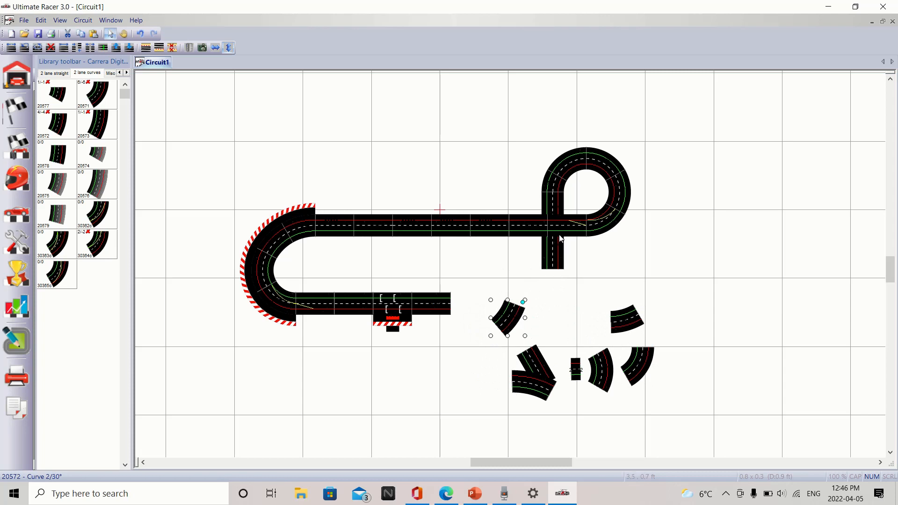
left_click_drag(512, 317, 551, 282)
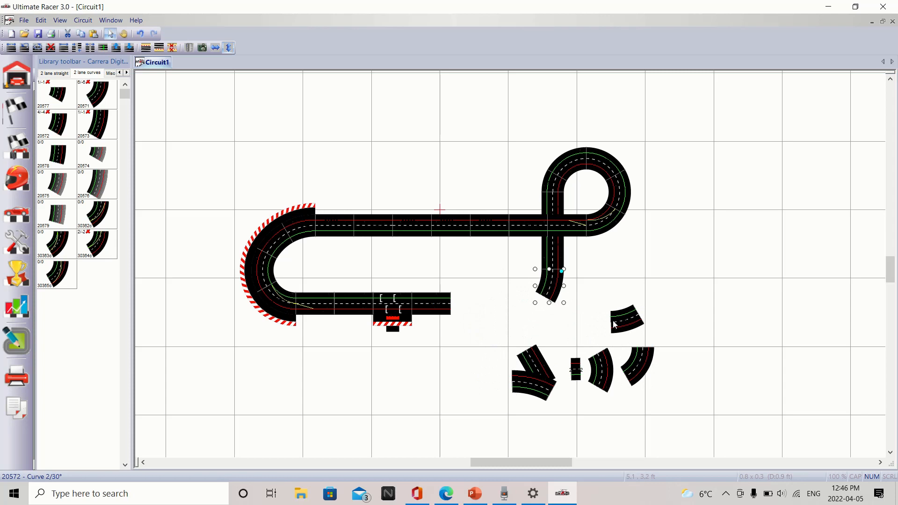
left_click_drag(627, 324, 526, 311)
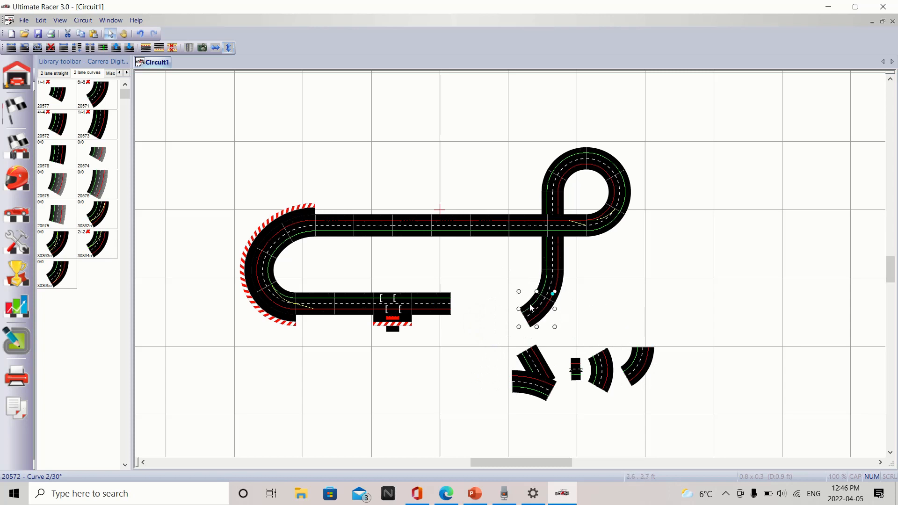
Set the two 20572 curves aside and reattach the 20571 curve to the crossing leg's lower end
left_click(497, 277)
key("ctrl+z")
left_click(541, 305)
left_click_drag(541, 305, 558, 284)
left_click(493, 268)
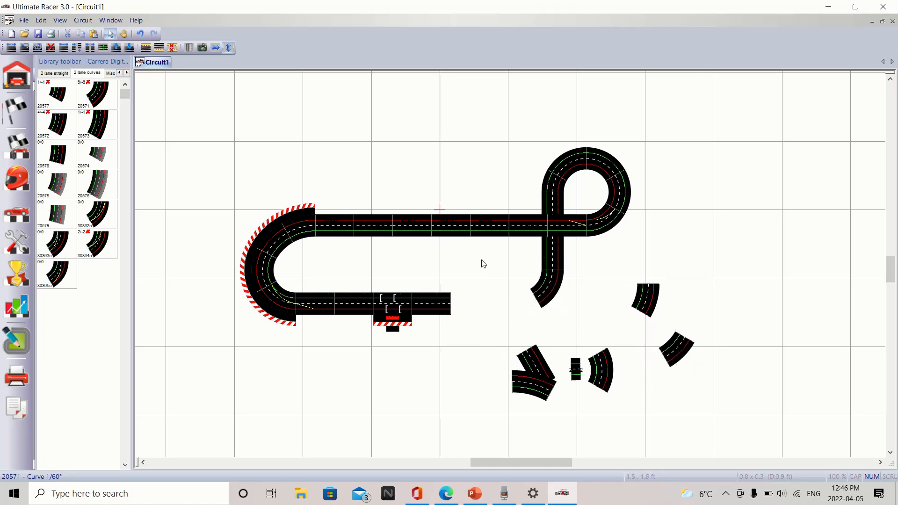
Add another 20577 curve and attach it after the lower 20571 curve to complete the turn toward the lower straight
left_click(65, 97)
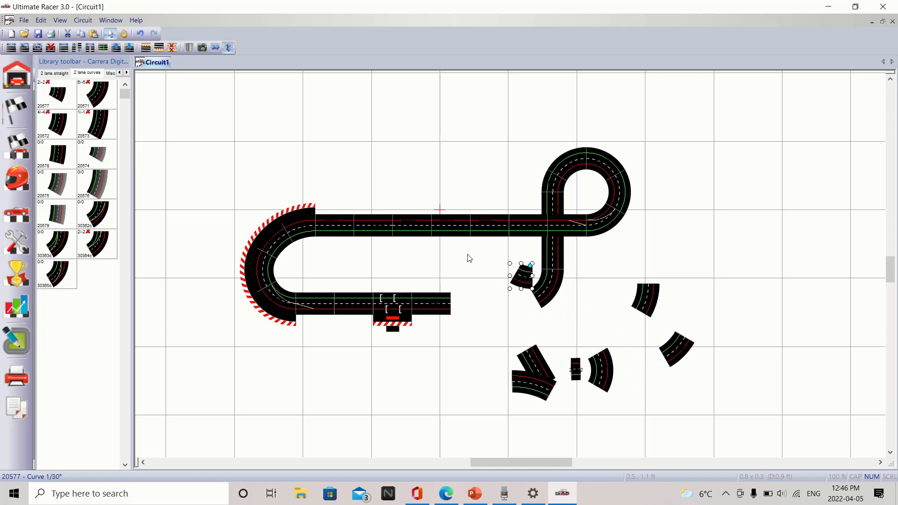
left_click_drag(522, 282, 527, 305)
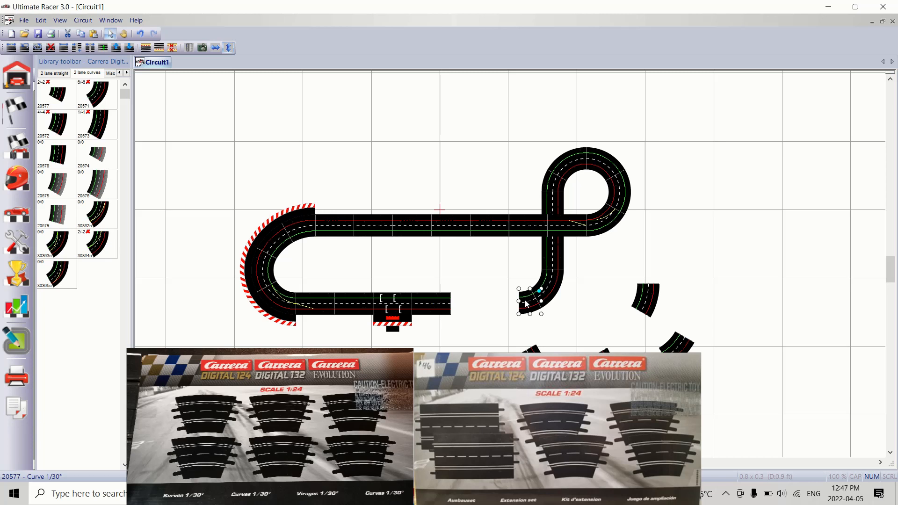
left_click(497, 282)
Attach a loose 20509 standard straight after the 20577 curve and the 20612 1/4 straight to the lower straight's end
left_click_drag(552, 346, 505, 296)
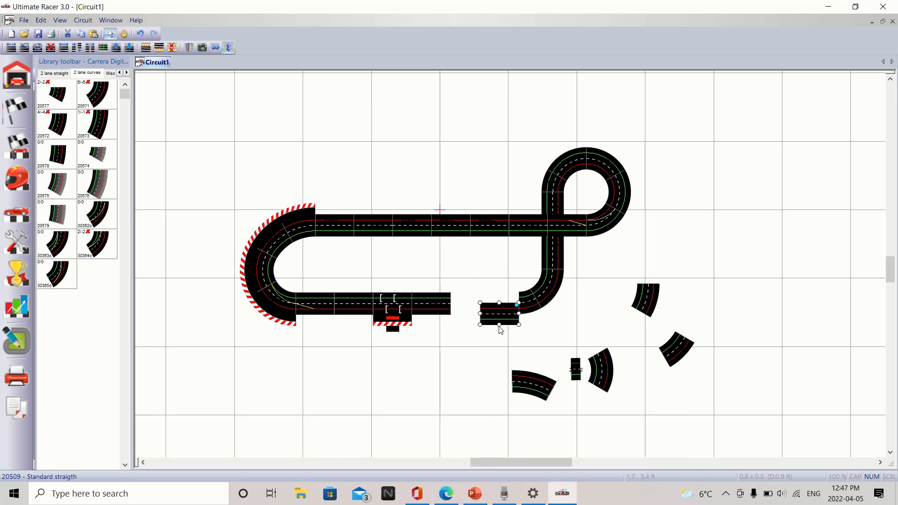
left_click_drag(501, 330, 501, 314)
left_click(424, 229)
left_click(385, 156)
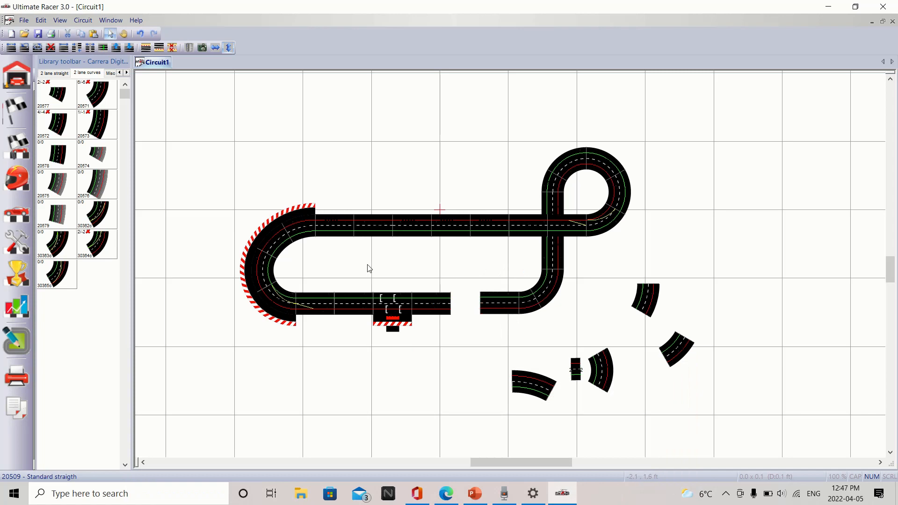
left_click_drag(573, 376, 462, 311)
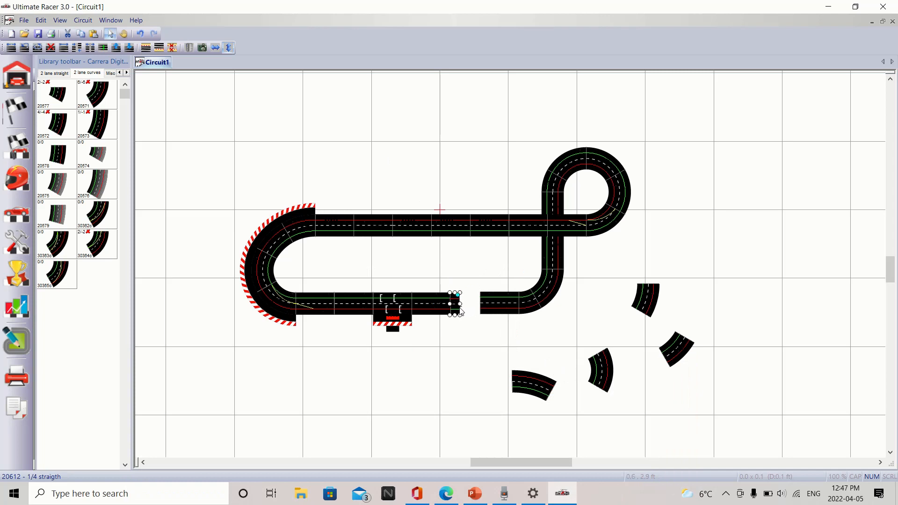
left_click(435, 264)
Add two 20611 1/3 straights, extend the curve-side straight with one plus the 20612 1/4 straight, and set the other aside
left_click(61, 74)
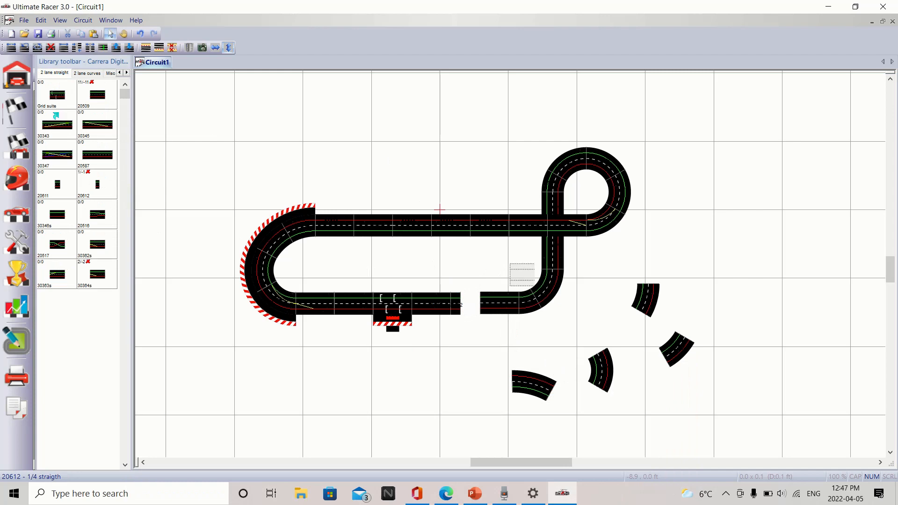
left_click(58, 185)
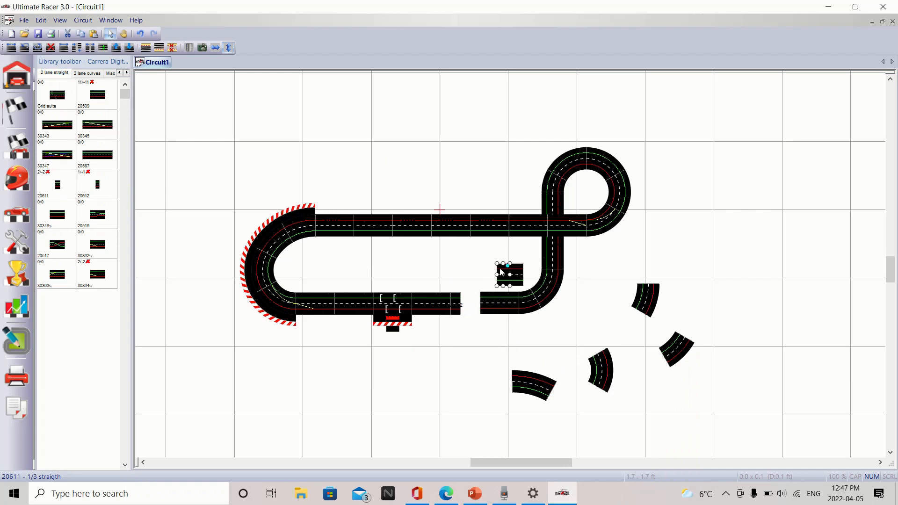
left_click_drag(494, 256, 452, 360)
left_click(473, 270)
mouse_move(461, 304)
left_mouse_down()
mouse_move(492, 355)
mouse_move(456, 349)
mouse_move(462, 309)
left_mouse_up()
left_click(420, 274)
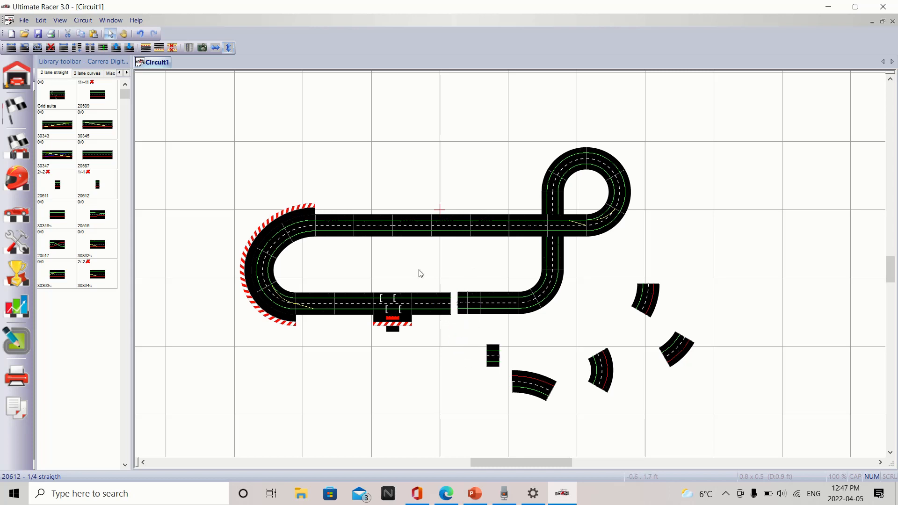
Add another 20612 1/4 straight and place it in the remaining gap of the lower straight
left_click_drag(93, 183, 514, 276)
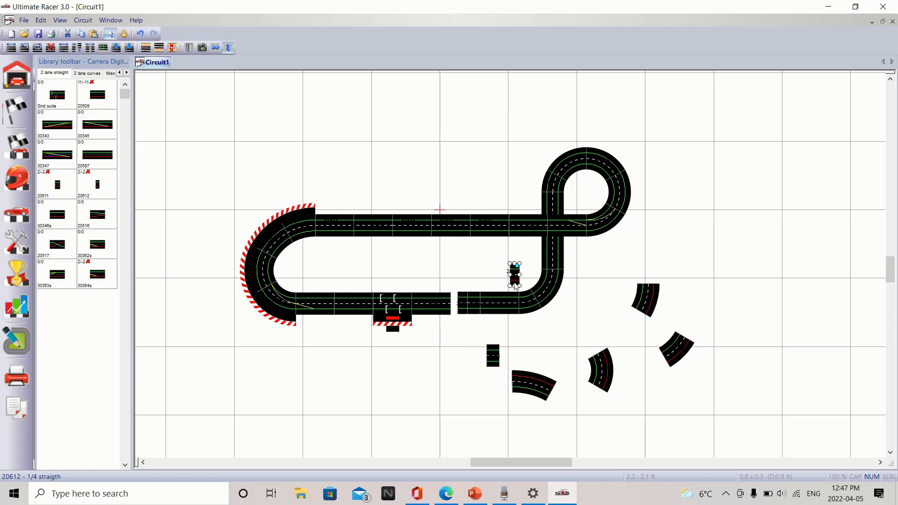
left_click_drag(515, 286, 456, 313)
left_click(439, 256)
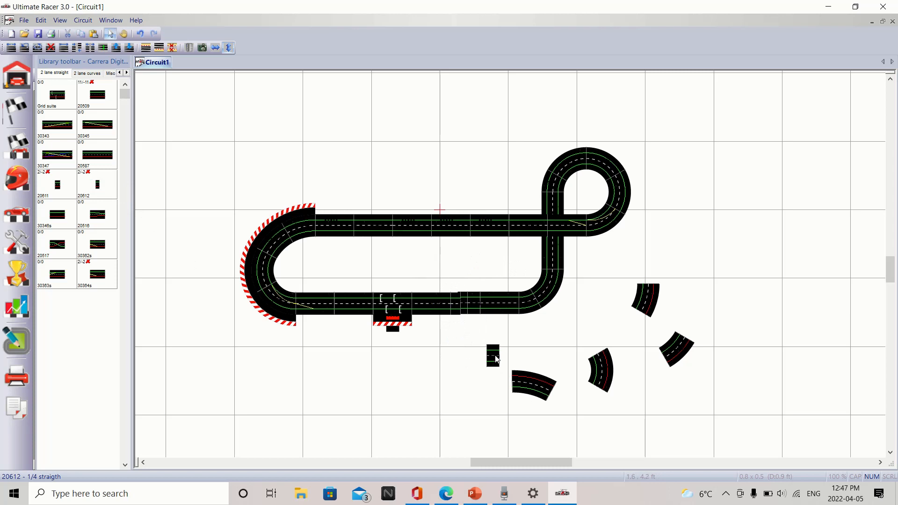
Gather the leftover 20612 straight and 20573 curve beside the other unused curves and delete all these loose pieces together
left_click_drag(497, 360, 595, 338)
left_click_drag(539, 389, 630, 346)
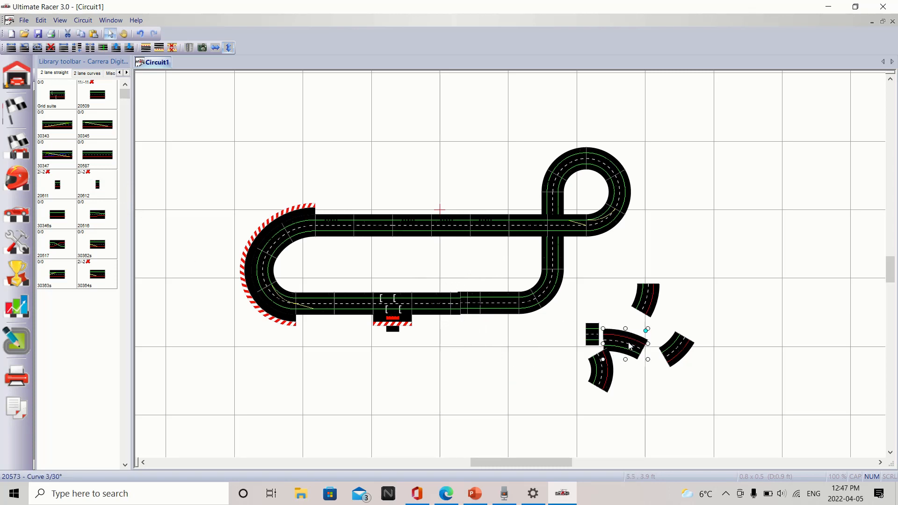
left_click_drag(578, 262, 696, 395)
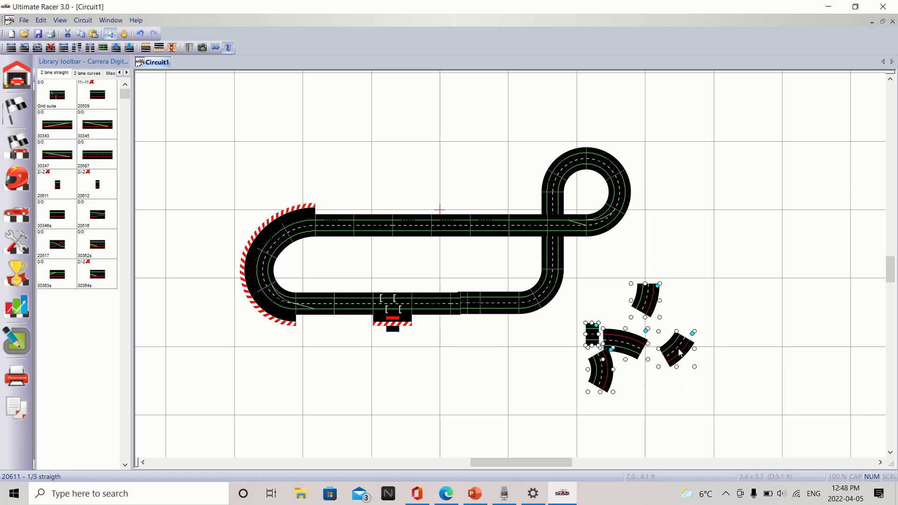
right_click(681, 351)
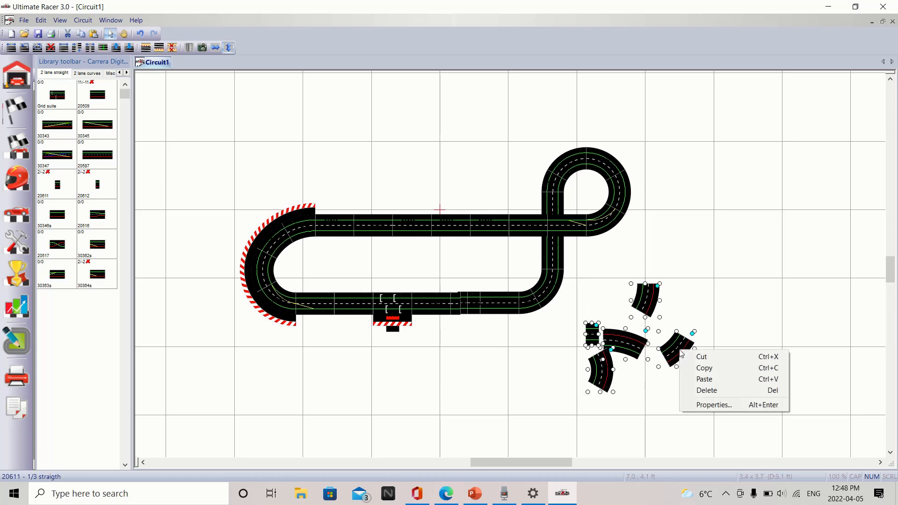
left_click(694, 390)
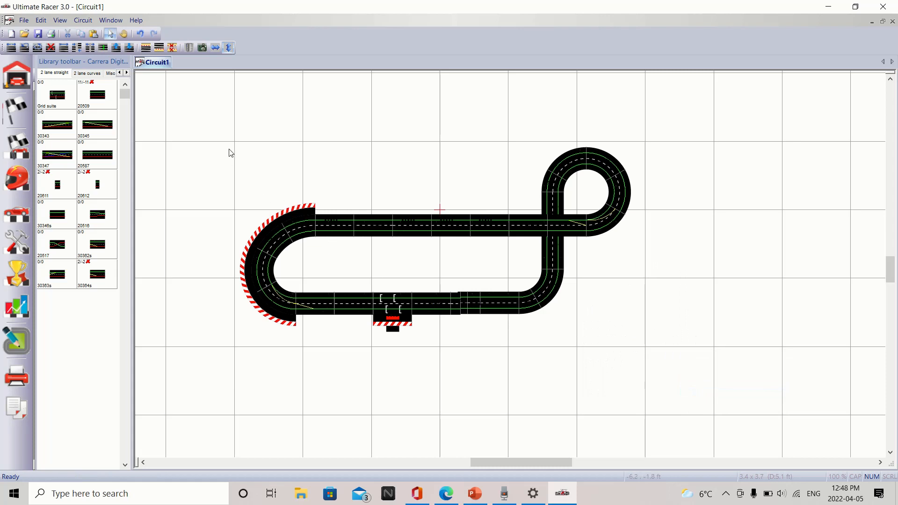
Add a 20561 outside border from the library's border sections to the outer side of the lower 20571 curve
left_click(94, 73)
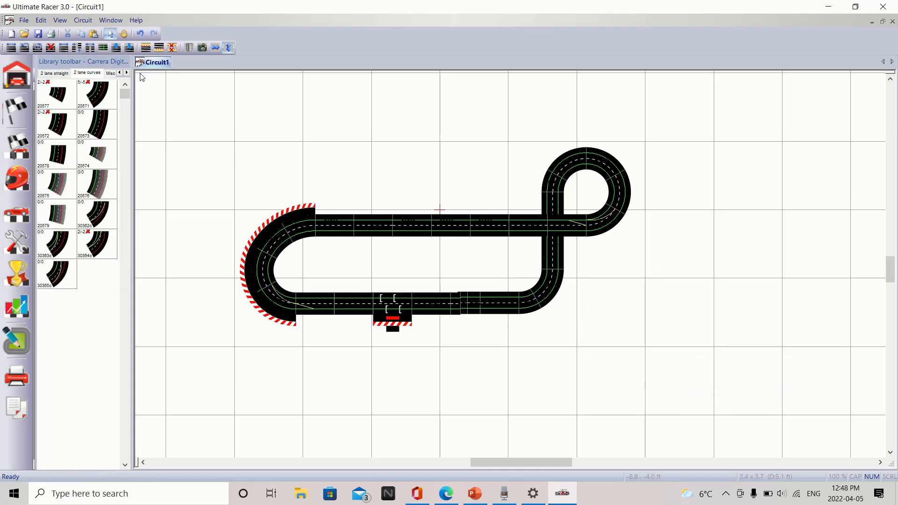
left_click(128, 73)
left_click(127, 73)
left_click(127, 73)
left_click(127, 73)
left_click(127, 73)
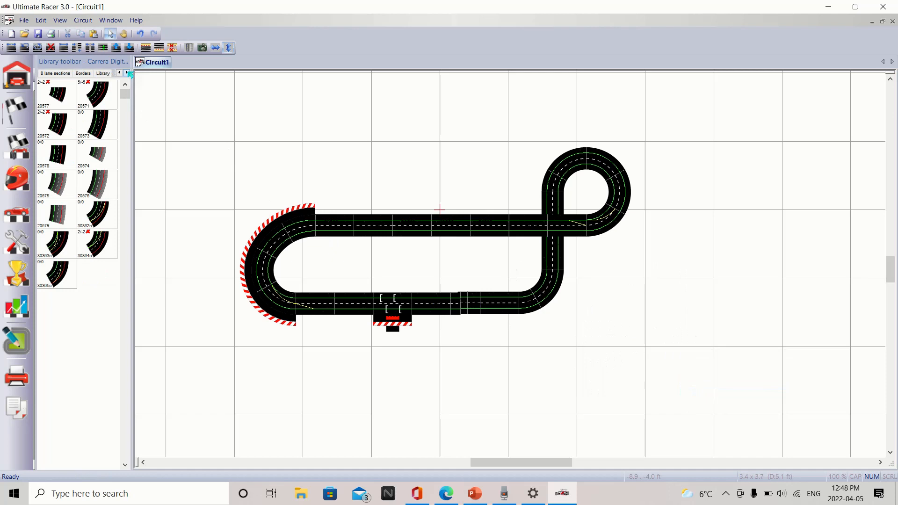
left_click(83, 73)
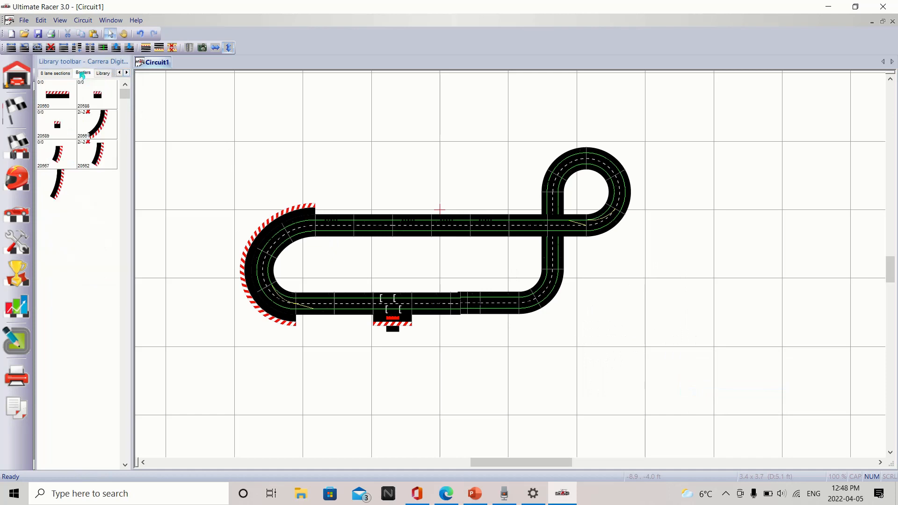
left_click(93, 128)
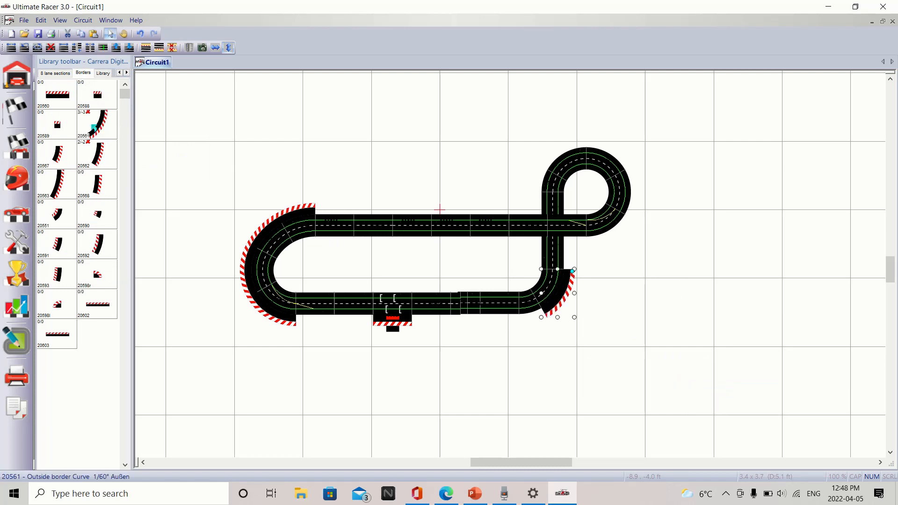
left_click(239, 158)
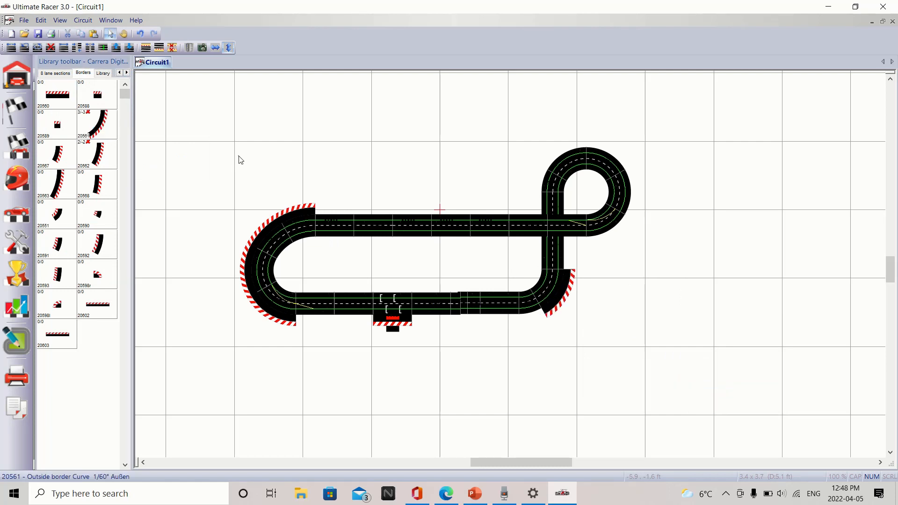
Add more 20561 outside borders and attach one to the outer right side of the crossing loop
left_click(103, 125)
left_click(103, 125)
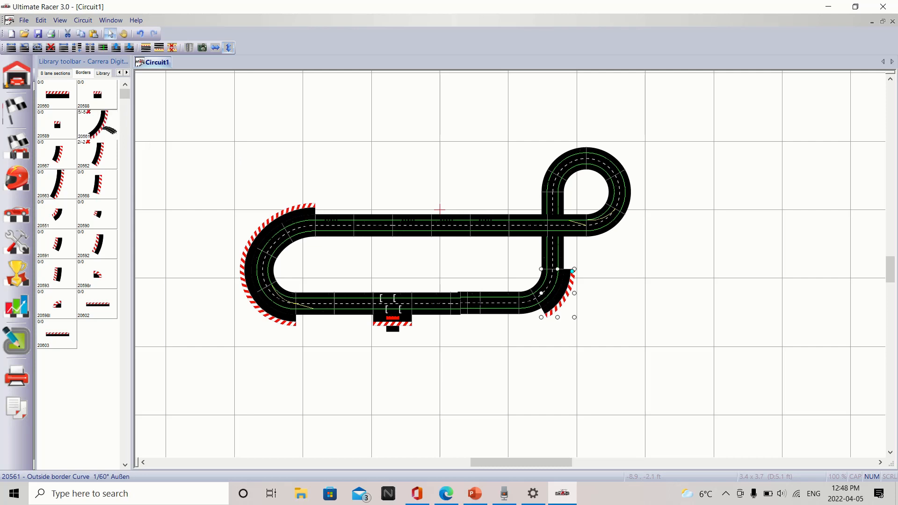
left_click_drag(564, 288, 640, 194)
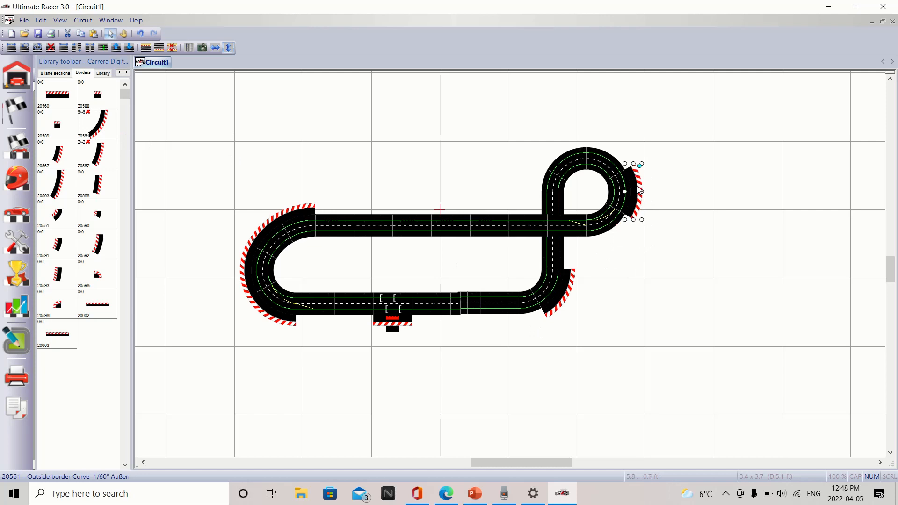
Move another 20561 border above the crossing loop, rotate it and attach it to the loop's upper-right curve
left_click(559, 303)
left_click_drag(559, 303, 584, 108)
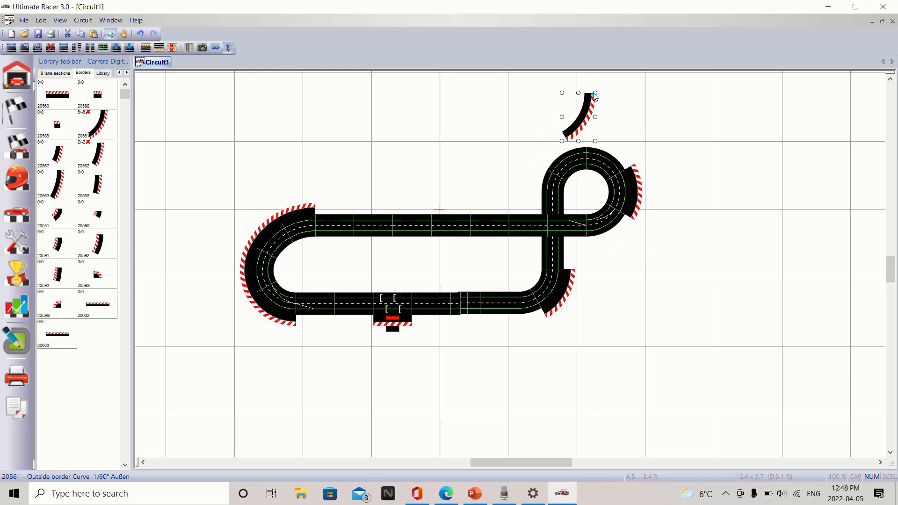
left_click_drag(591, 94, 565, 94)
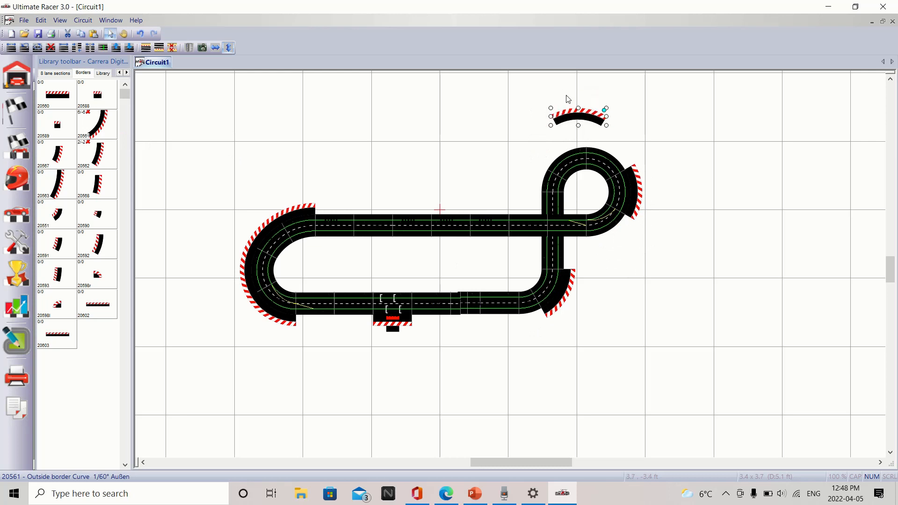
left_click_drag(588, 122, 632, 137)
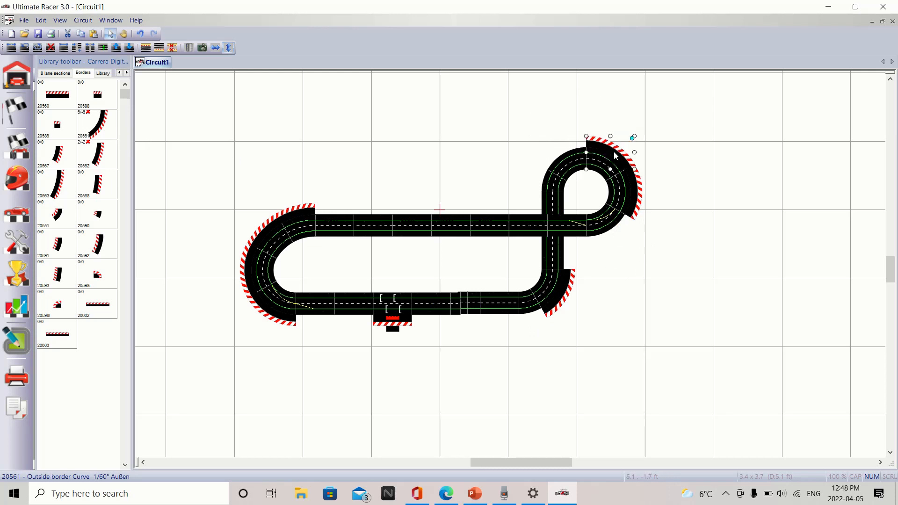
Take another 20561 border from the stacked ones, rotate it and attach it to the loop's upper-left curve
left_click(619, 279)
right_click(520, 144)
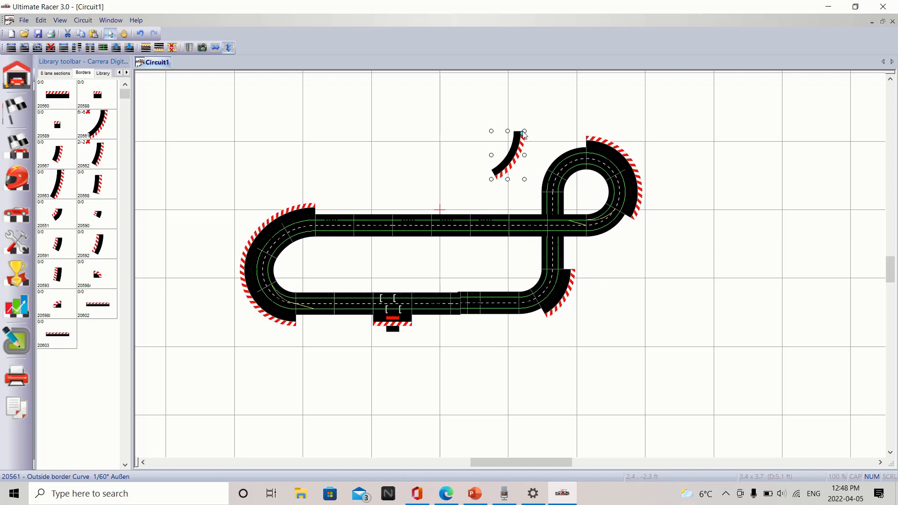
left_click_drag(524, 134, 554, 153)
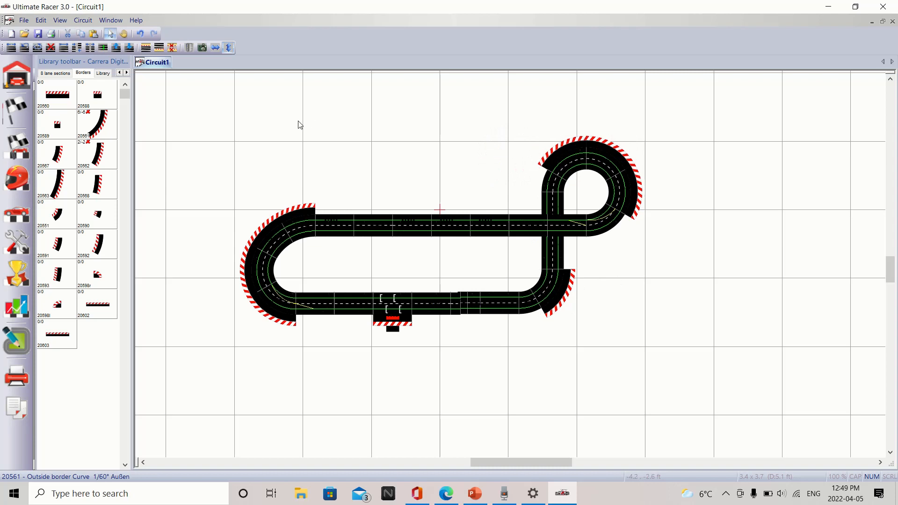
Select the whole circuit, shift it slightly down and to the left, and clear the selection
left_click_drag(225, 124, 647, 316)
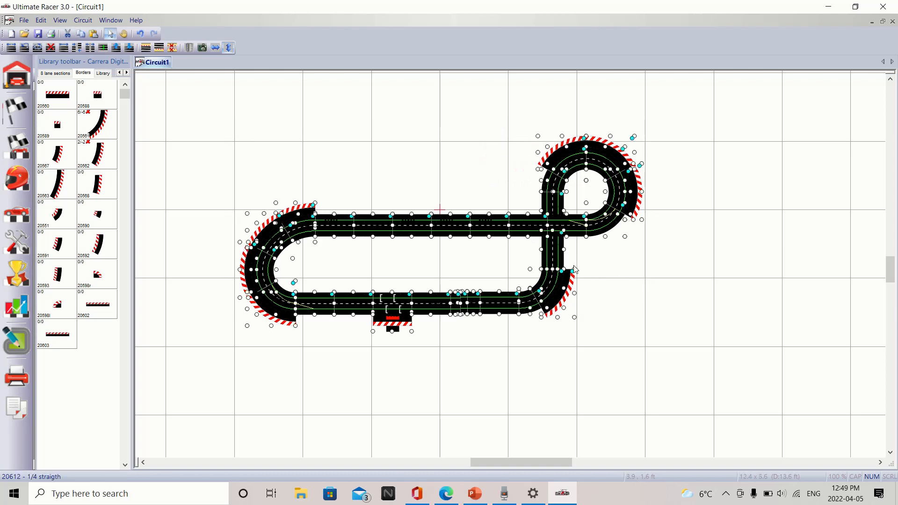
left_click_drag(555, 294, 551, 300)
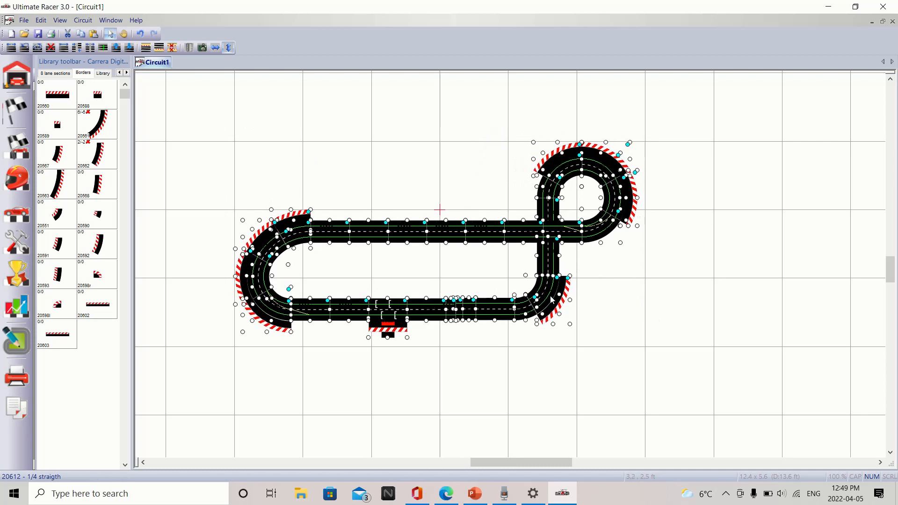
left_click(469, 160)
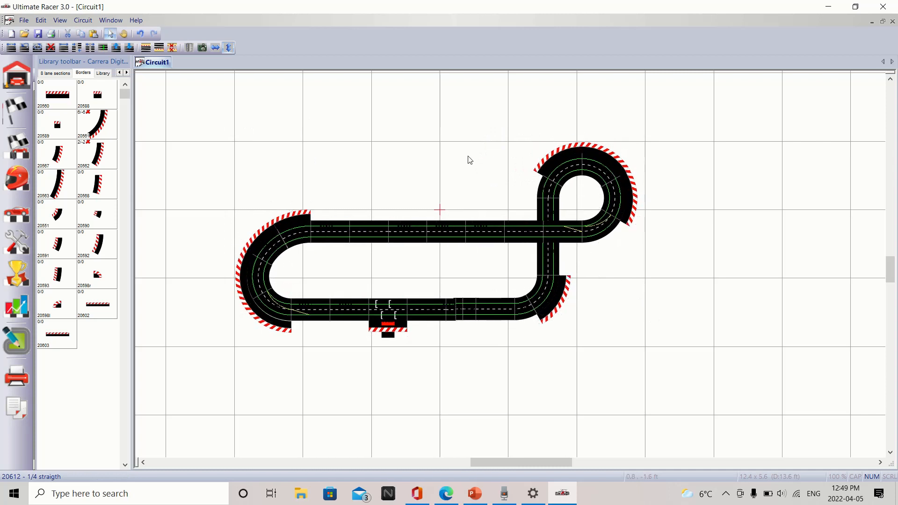
Review the circuit properties for overall width, depth and lane lengths, and close them
left_click(82, 20)
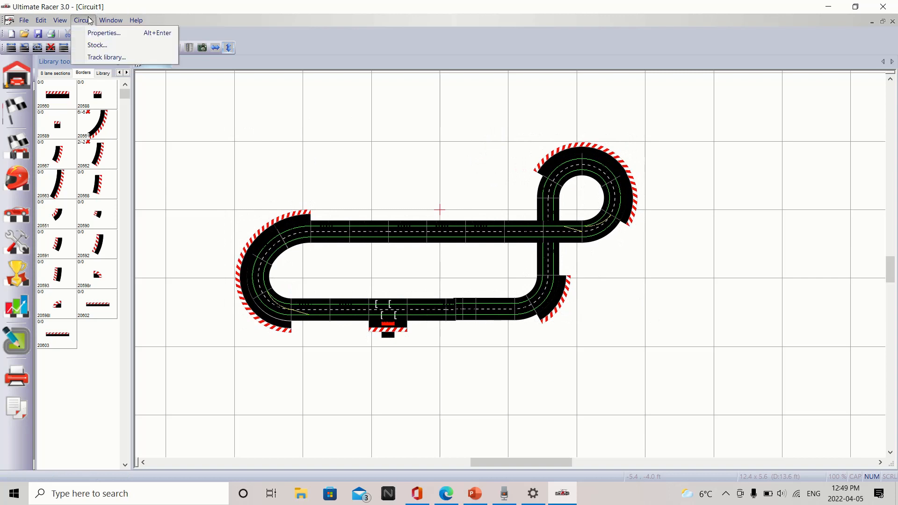
left_click(90, 34)
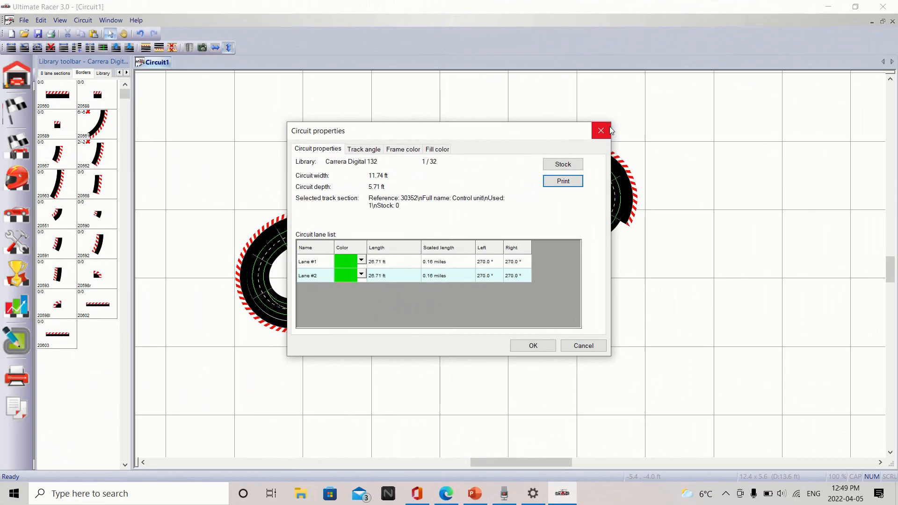
left_click(600, 131)
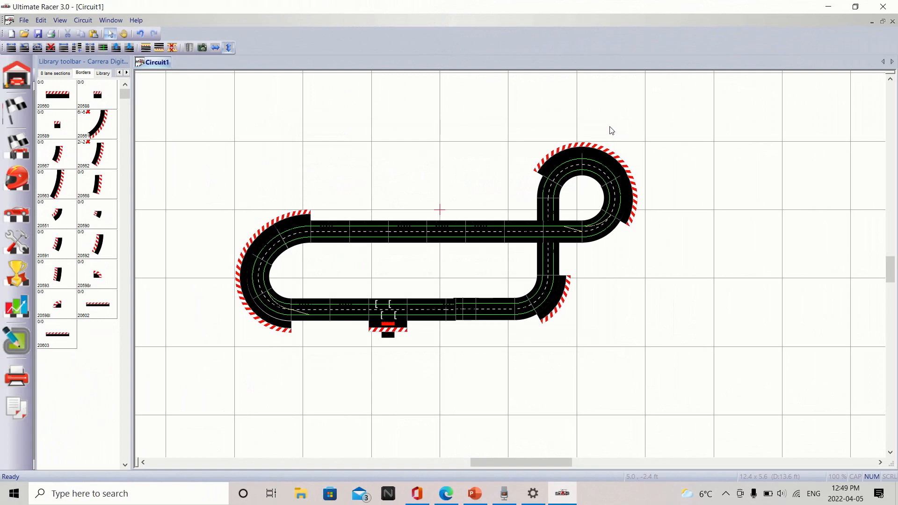
left_click(579, 156)
left_click_drag(579, 156, 598, 156)
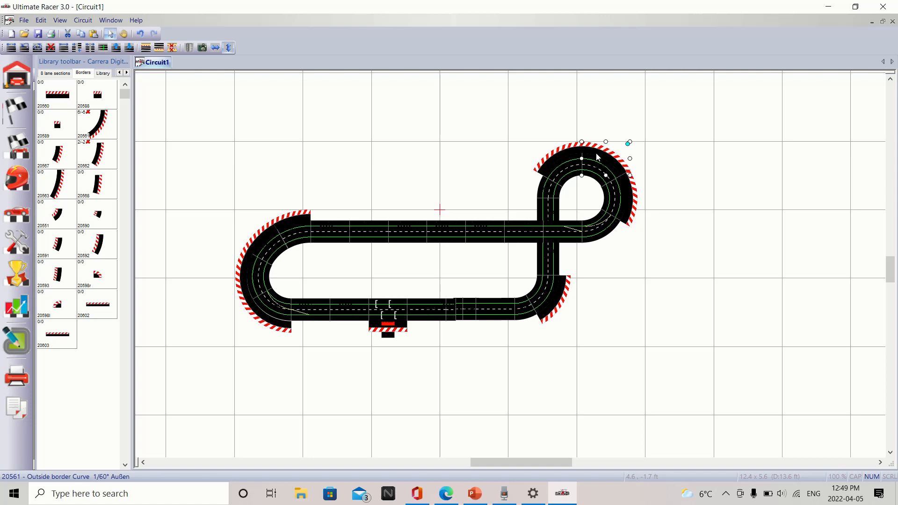
left_click(473, 224)
left_click(486, 320)
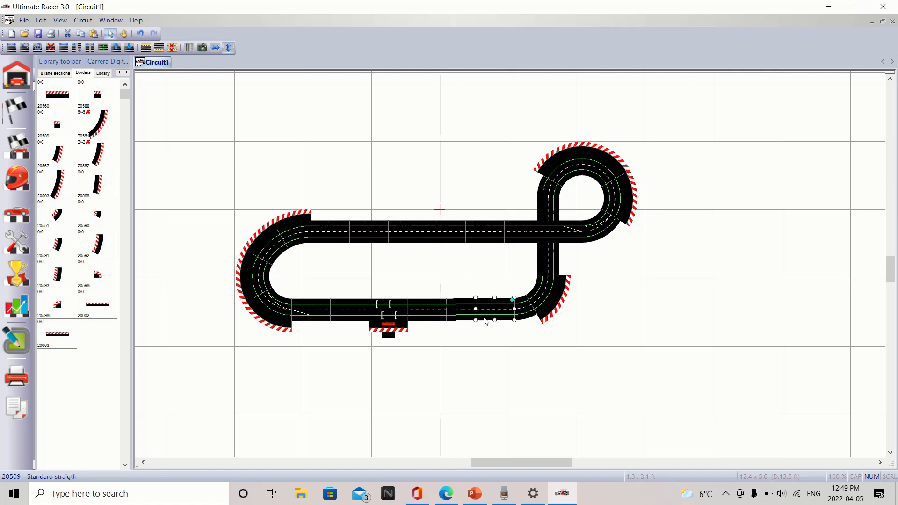